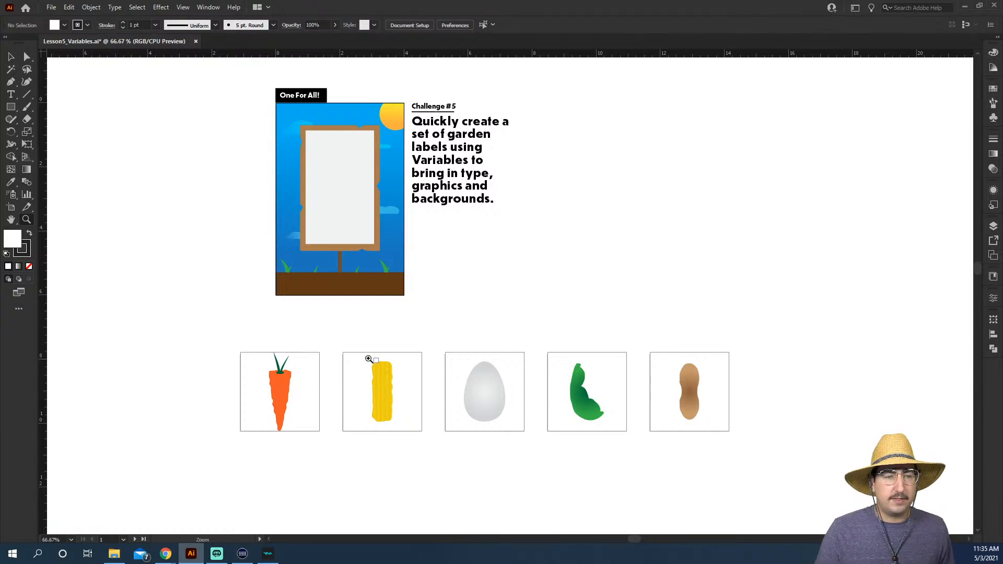
# - Examine the row of five crop artboards below the garden label, from the carrot to the peanut
pyautogui.click(50, 6)
pyautogui.moveTo(159, 209)
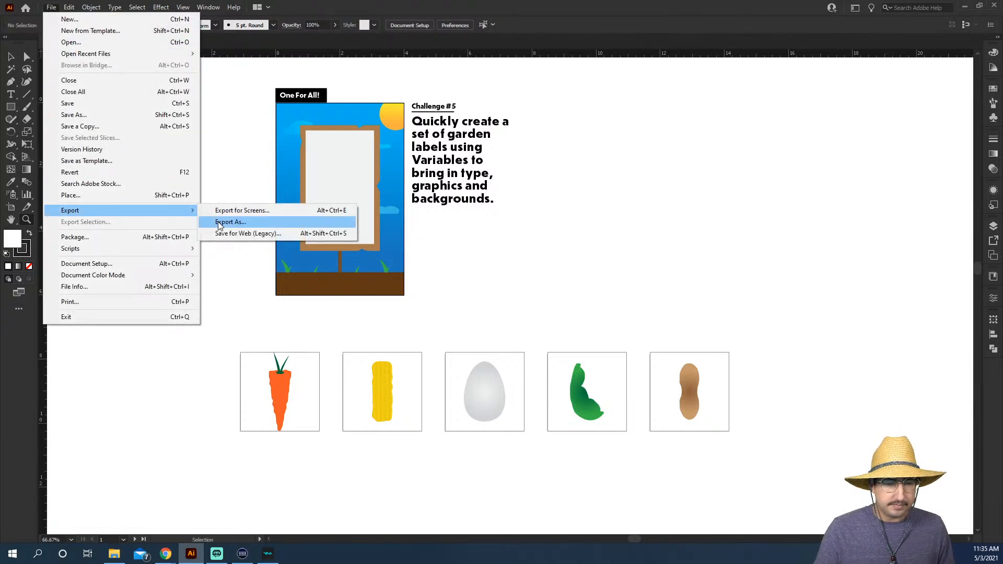
pyautogui.click(243, 338)
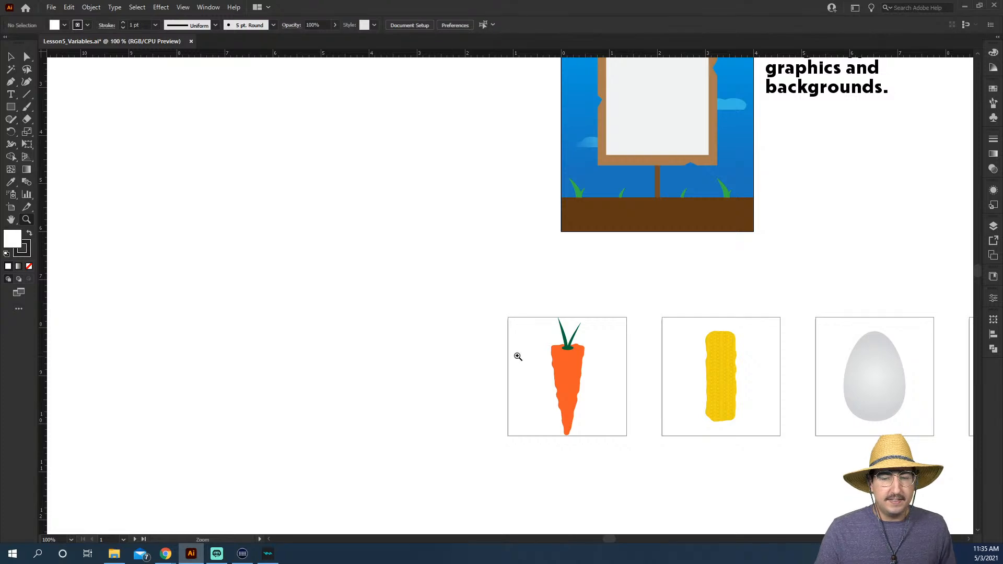
pyautogui.press('v')
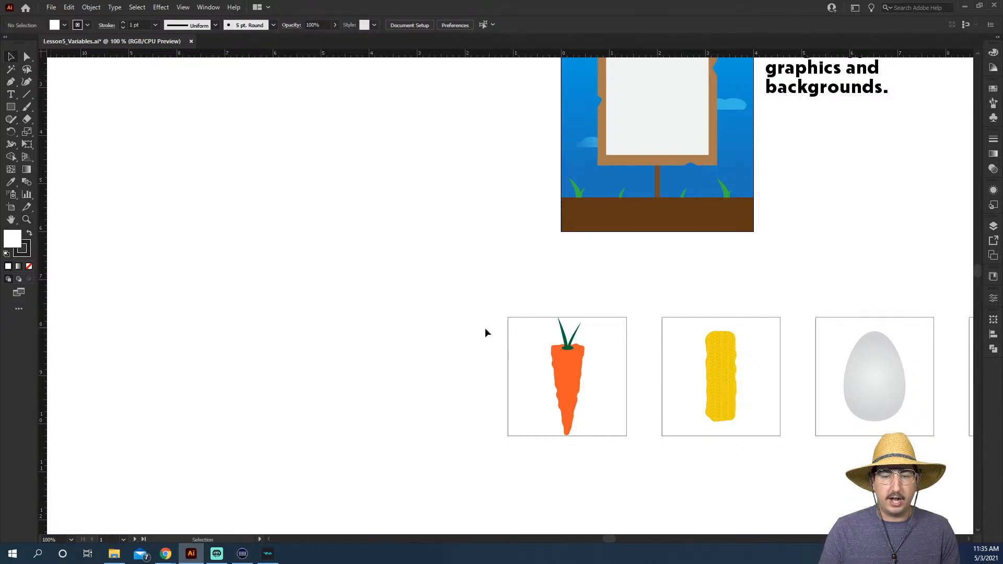
pyautogui.click(519, 345)
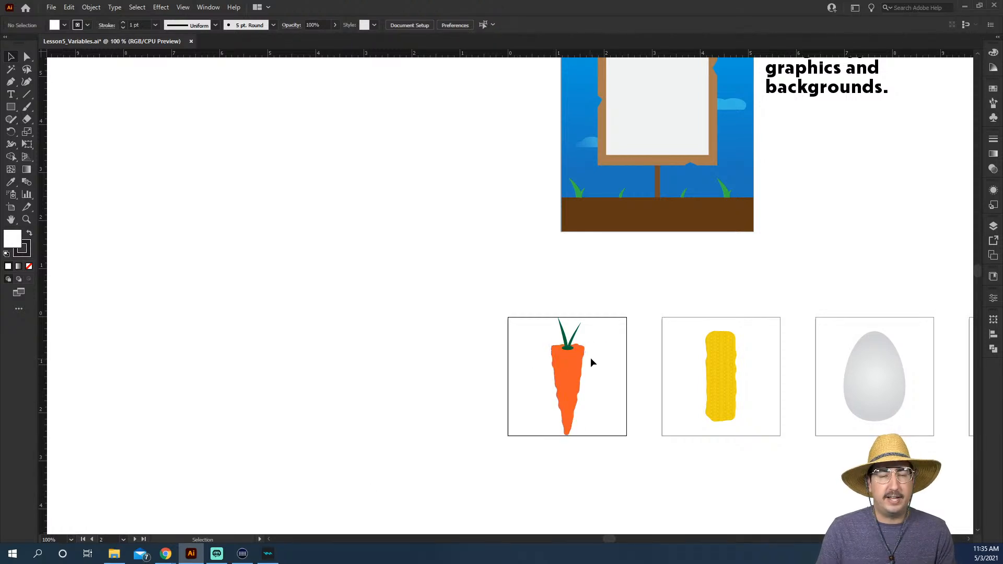
pyautogui.moveTo(787, 289); pyautogui.dragTo(397, 231)
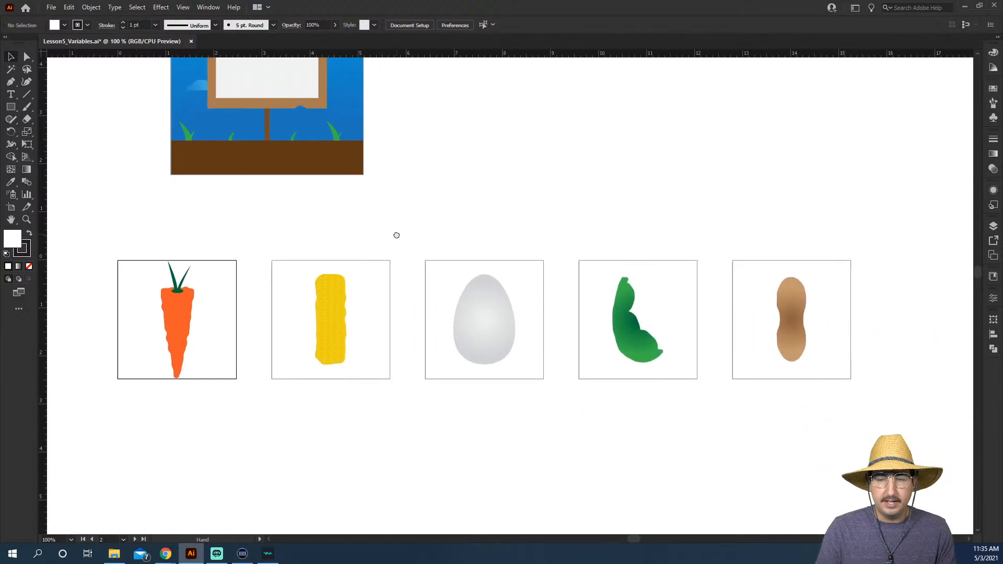
pyautogui.click(754, 292)
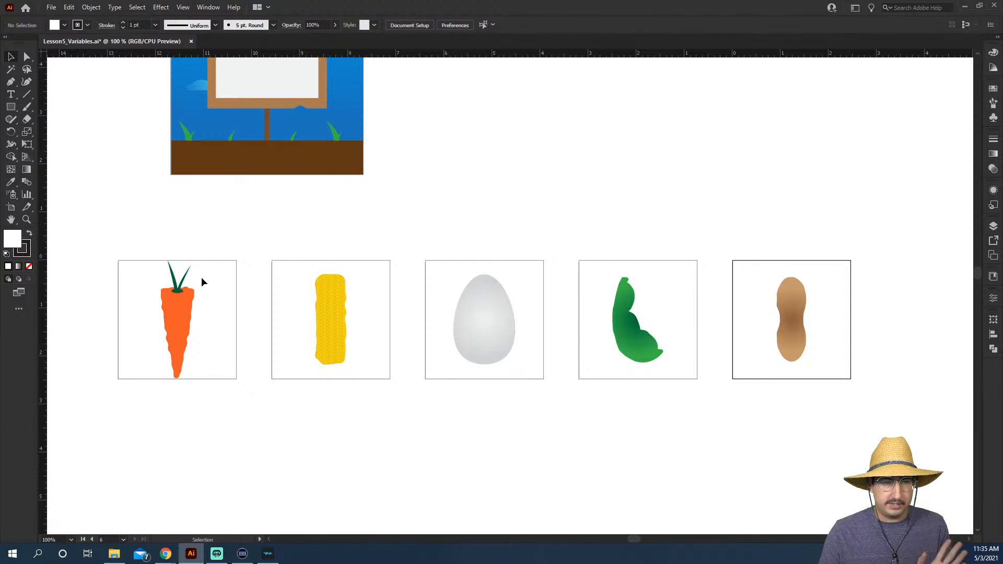
# - Set up a PNG export using artboards with the range 2-6, and cancel it without exporting
pyautogui.click(51, 7)
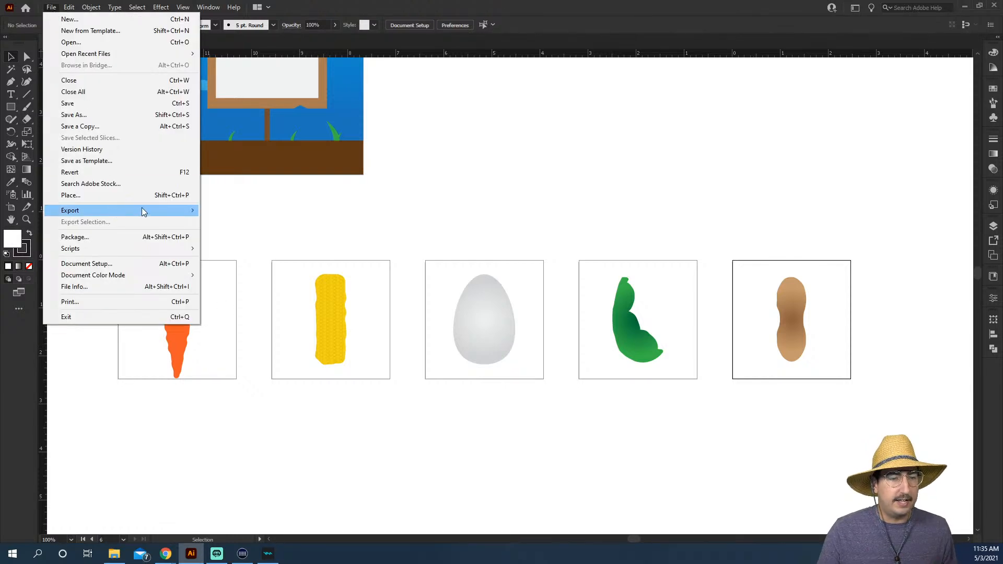
pyautogui.moveTo(143, 212)
pyautogui.click(226, 221)
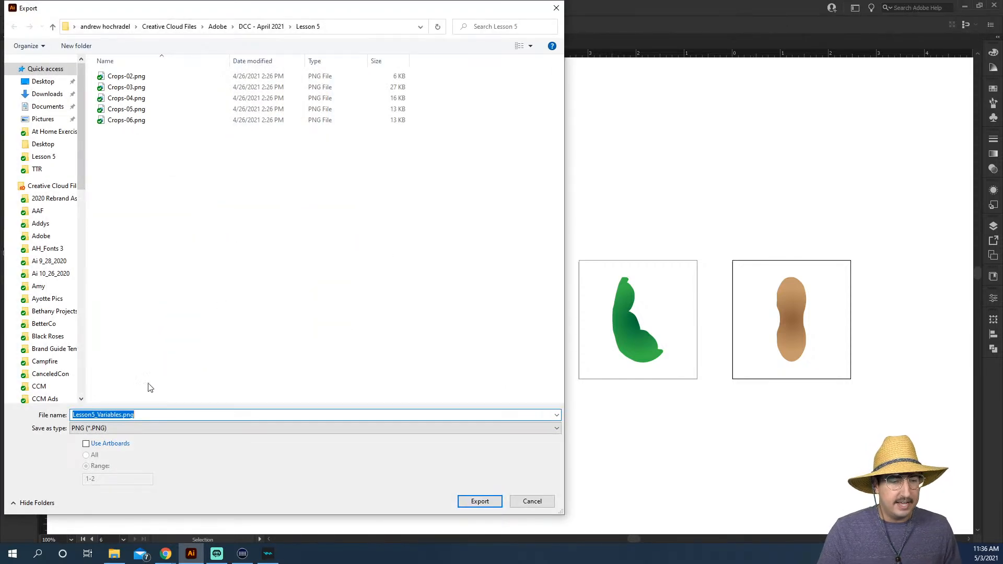
pyautogui.click(113, 445)
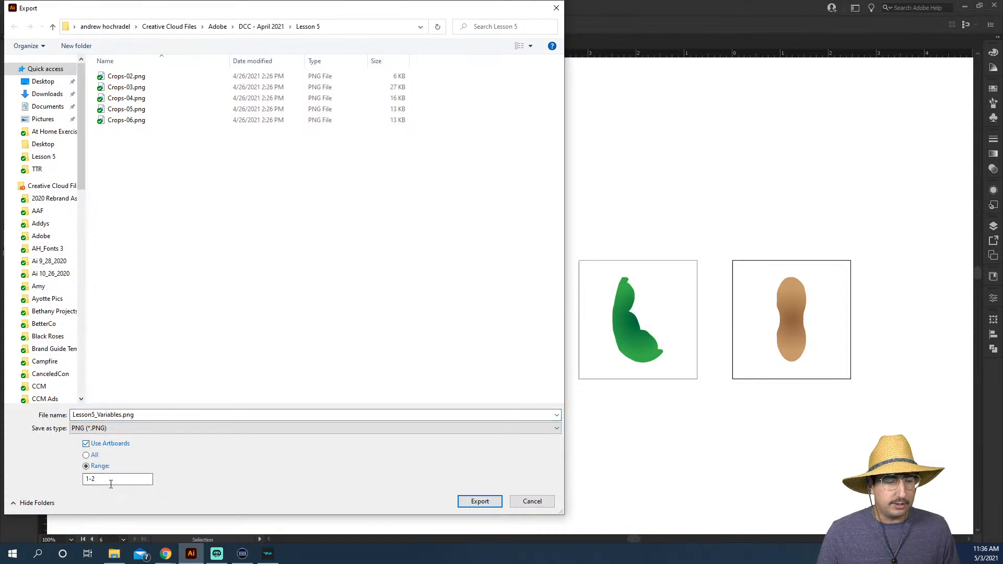
pyautogui.moveTo(99, 480); pyautogui.dragTo(72, 480)
pyautogui.write('2-6')
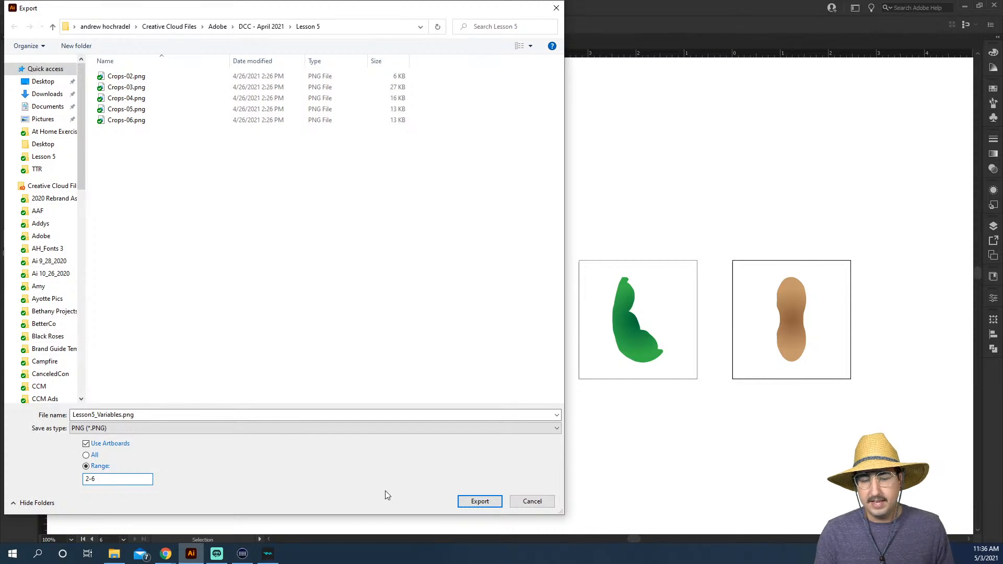
pyautogui.click(540, 506)
# - Check the exported crop PNG files in the Lesson 5 folder in File Explorer, and return to the Illustrator artwork
pyautogui.scroll(3, 437, 328)
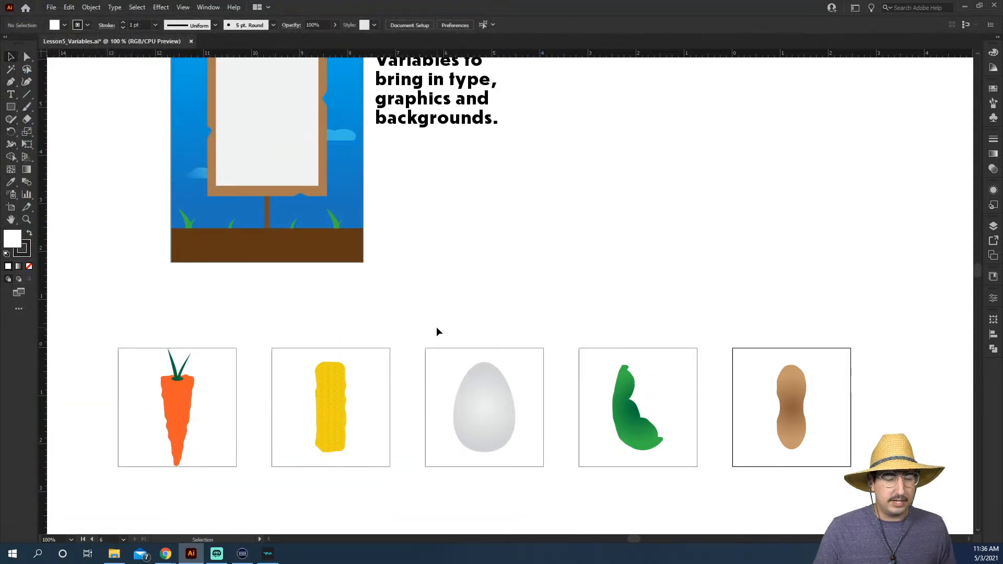
pyautogui.scroll(1, 437, 328)
pyautogui.click(114, 554)
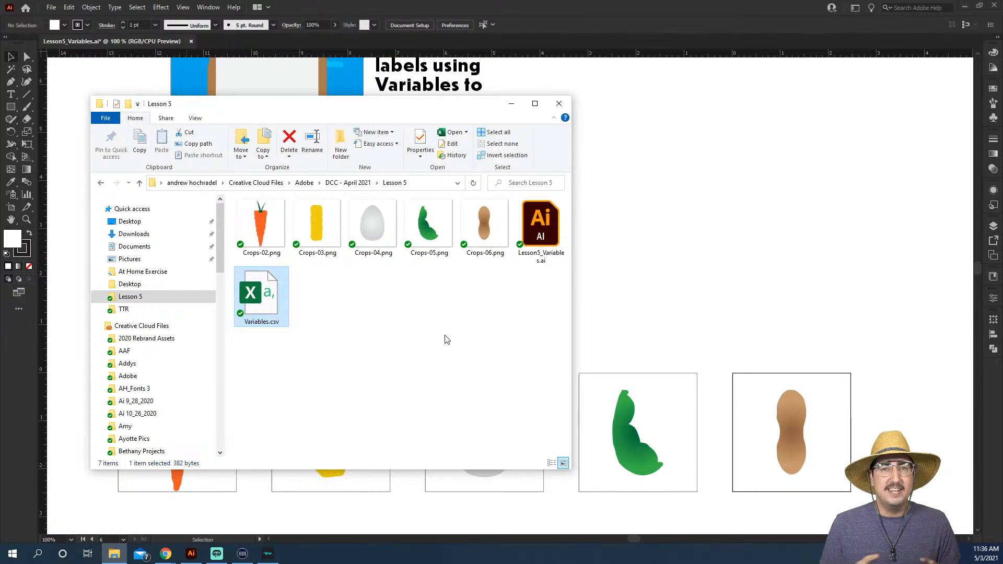
pyautogui.click(643, 284)
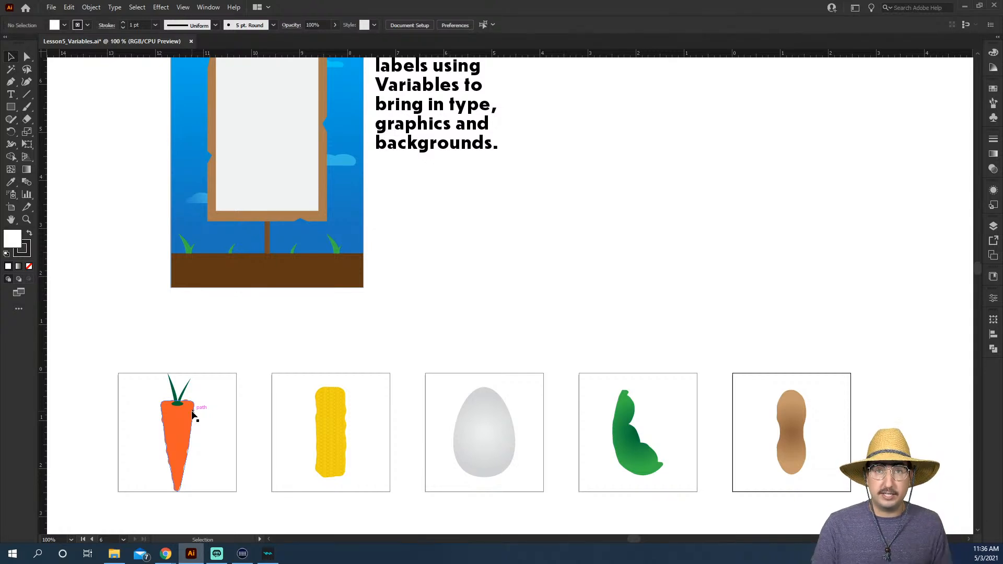
pyautogui.click(114, 554)
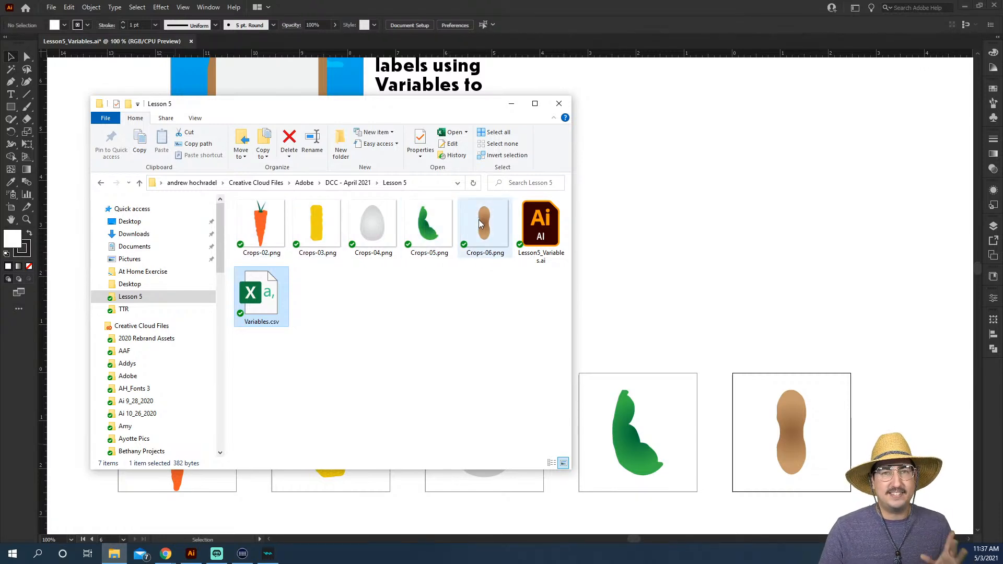
pyautogui.click(630, 225)
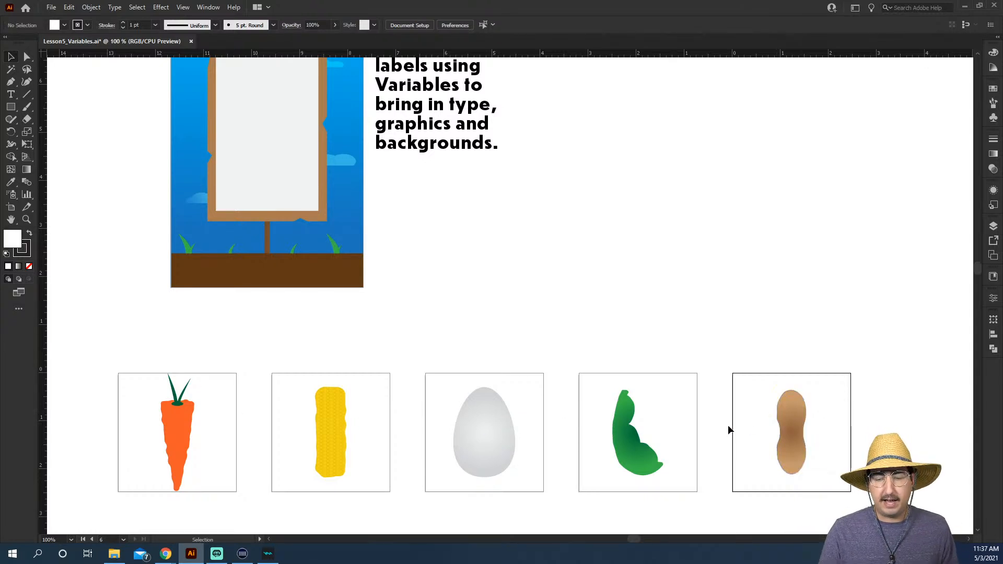
# - Switch to the Variables - Farm sheet in Chrome and make the header row bold
pyautogui.moveTo(165, 554)
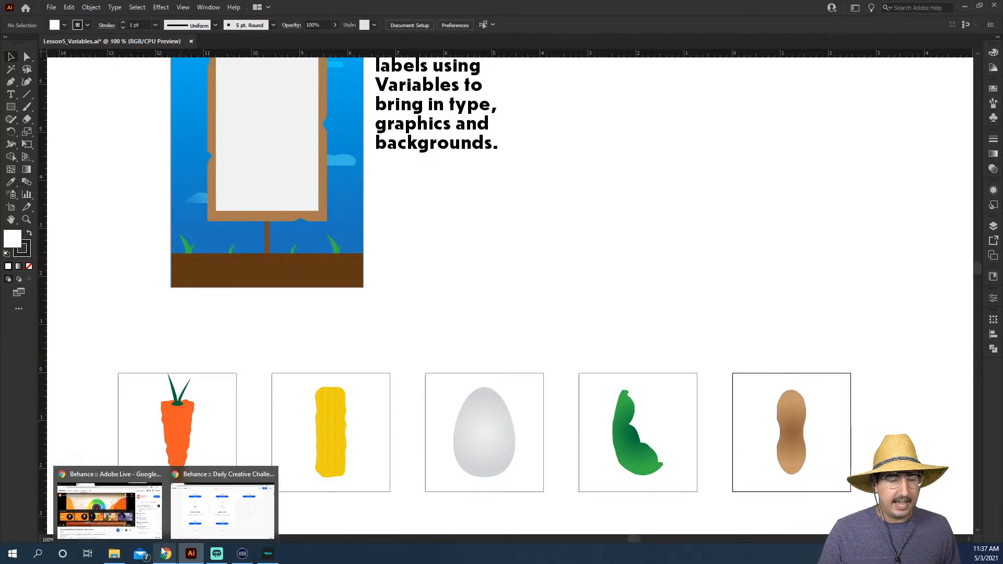
pyautogui.click(211, 498)
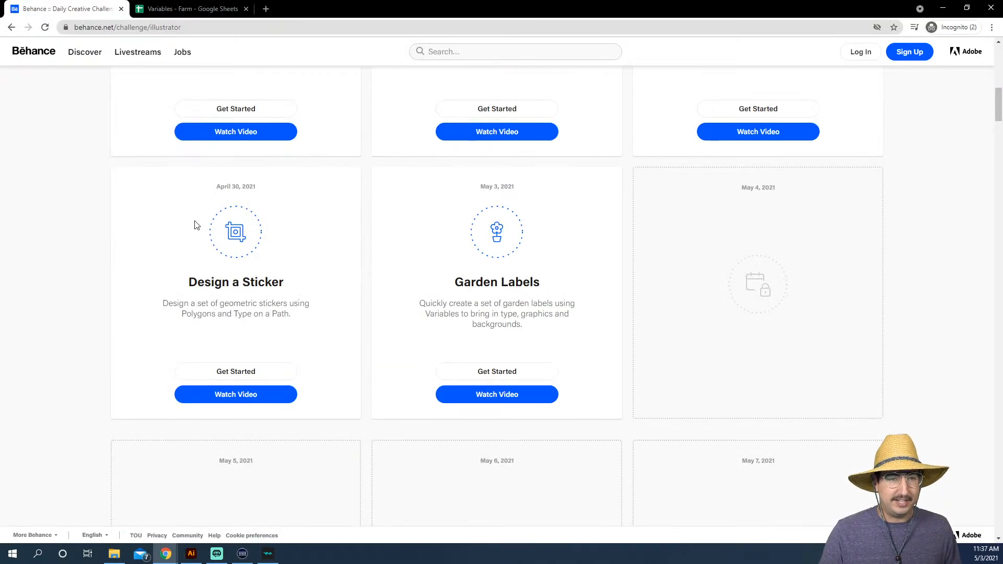
pyautogui.click(192, 10)
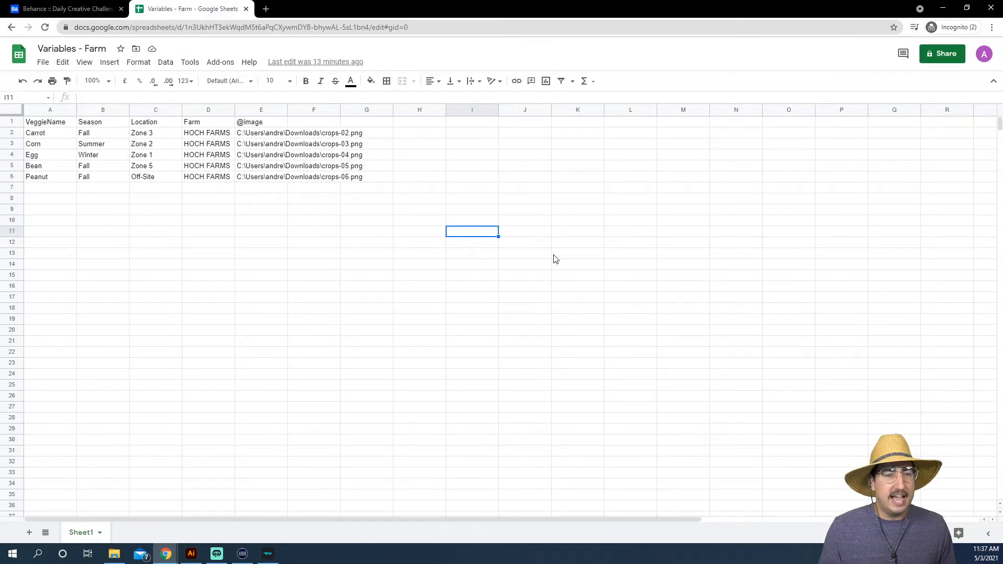
pyautogui.click(9, 122)
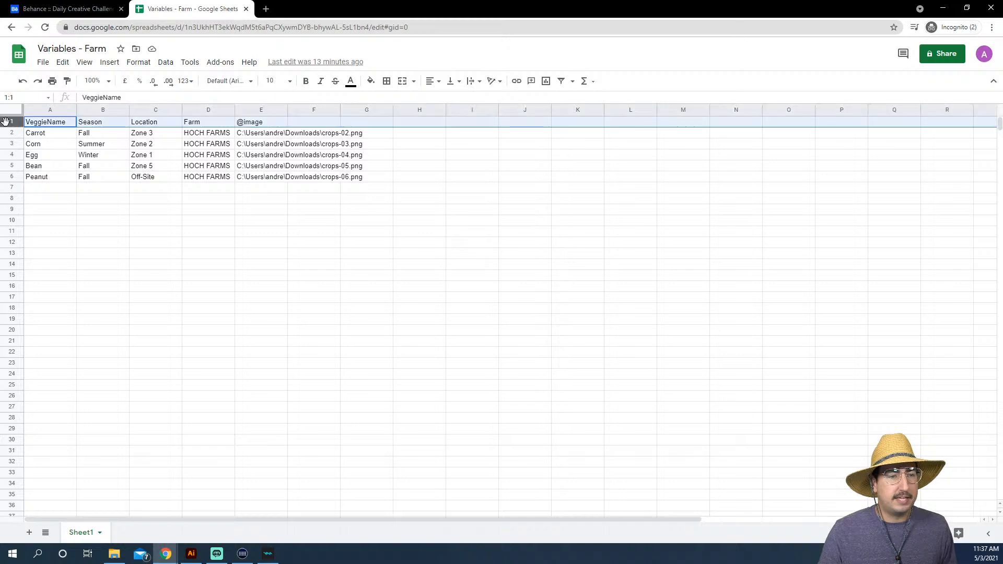
pyautogui.click(305, 81)
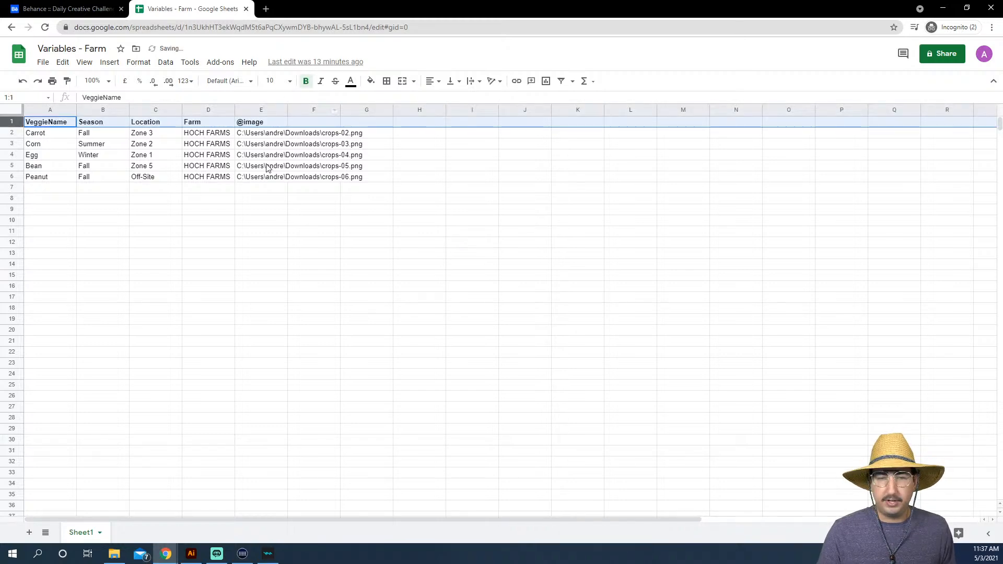
pyautogui.click(245, 224)
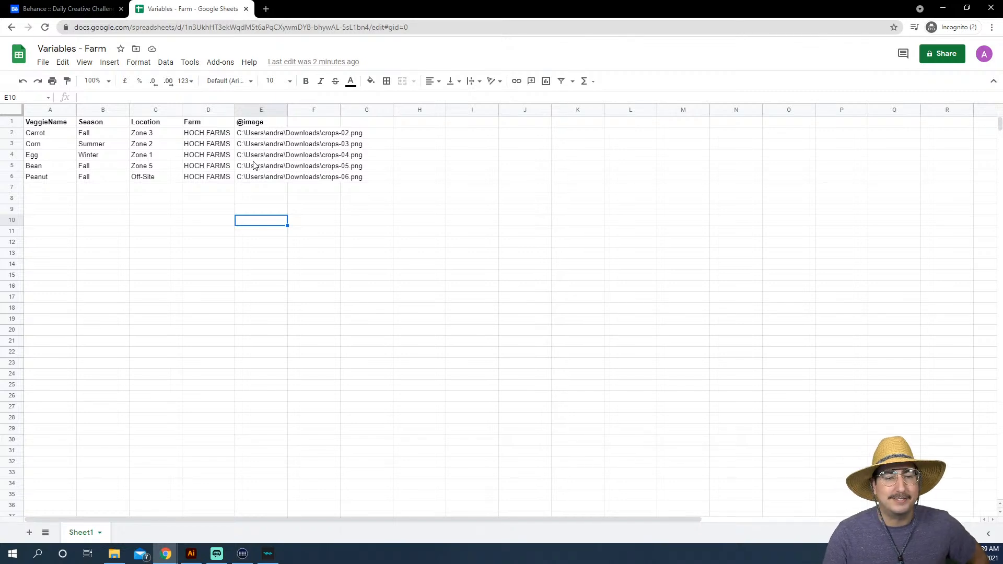
# - Change the vegetable name in cell A4 to Eggplant
pyautogui.doubleClick(54, 155)
pyautogui.write('plant')
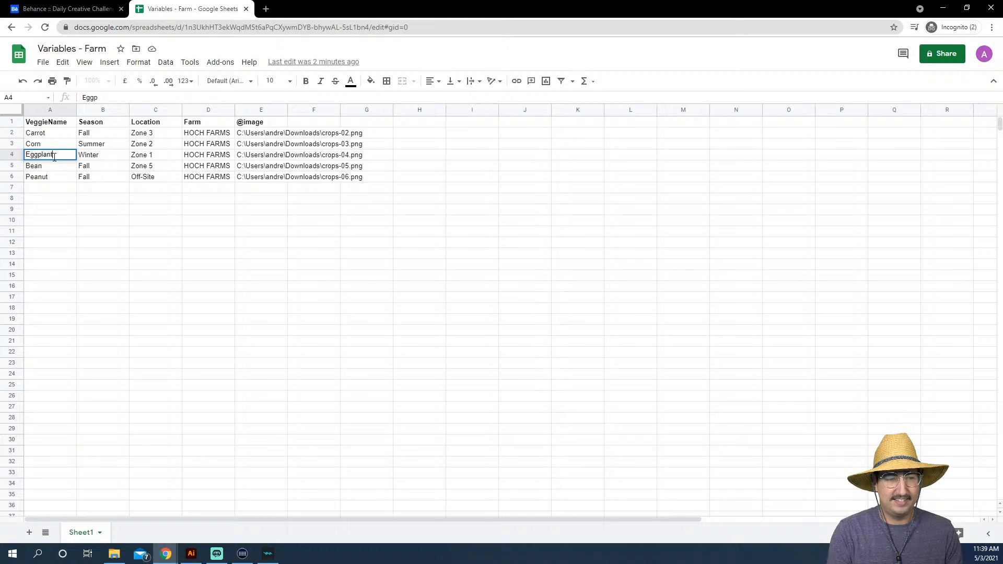
pyautogui.click(147, 254)
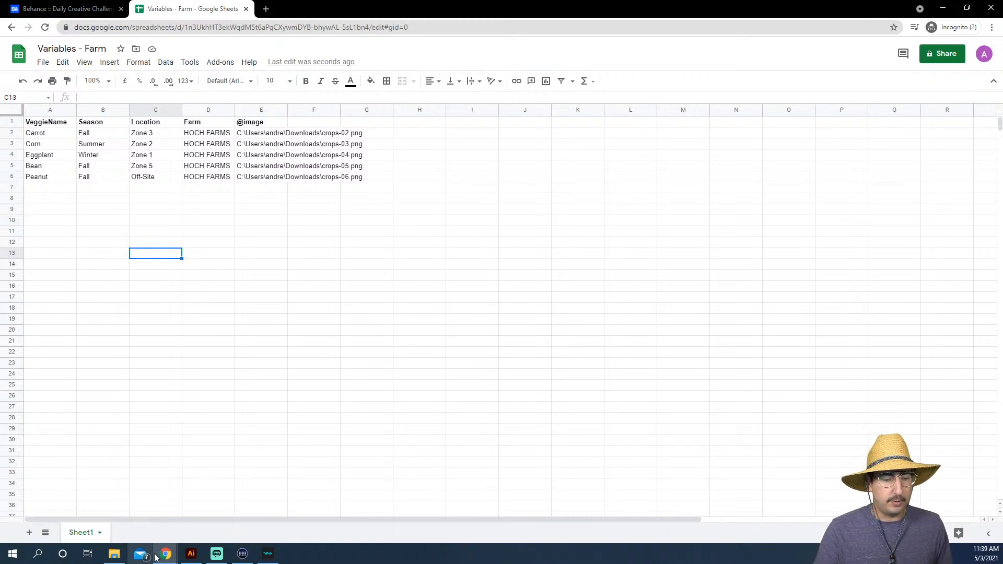
# - Switch to Illustrator and place Crops-02.png as a linked image about 4.48 in square beside the challenge text
pyautogui.click(191, 554)
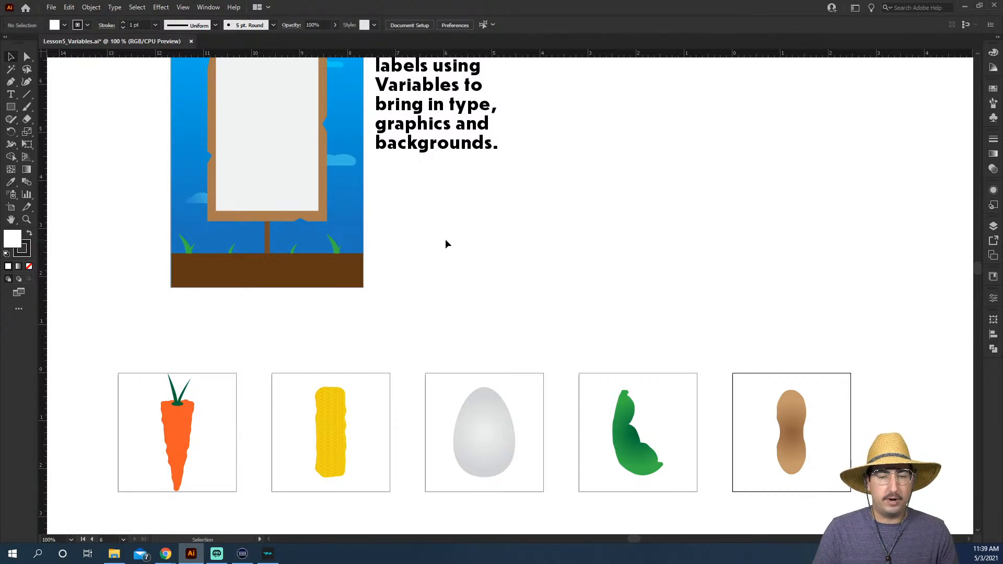
pyautogui.press('z')
pyautogui.keyDown('alt'); pyautogui.click(496, 258); pyautogui.keyUp('alt')
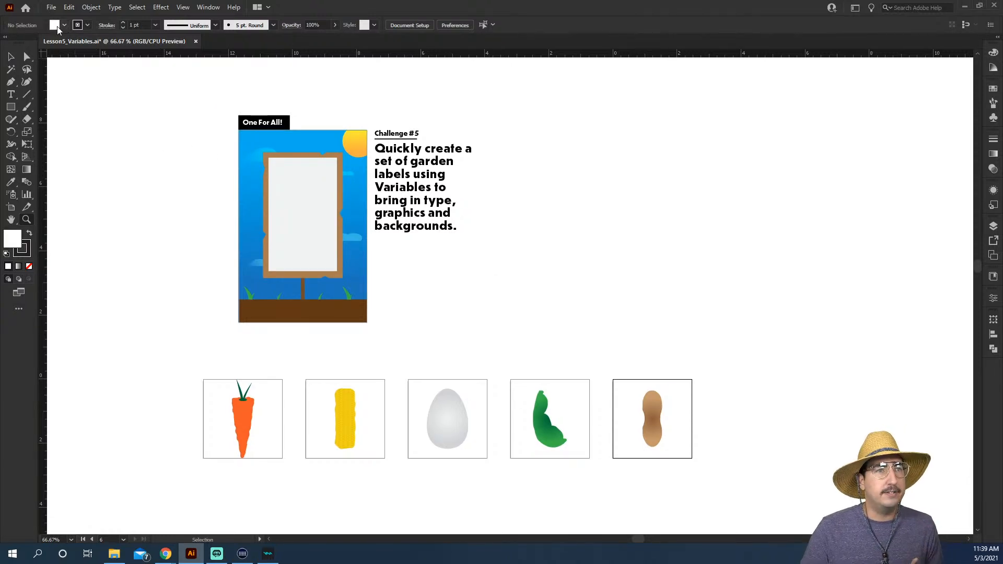
pyautogui.click(51, 8)
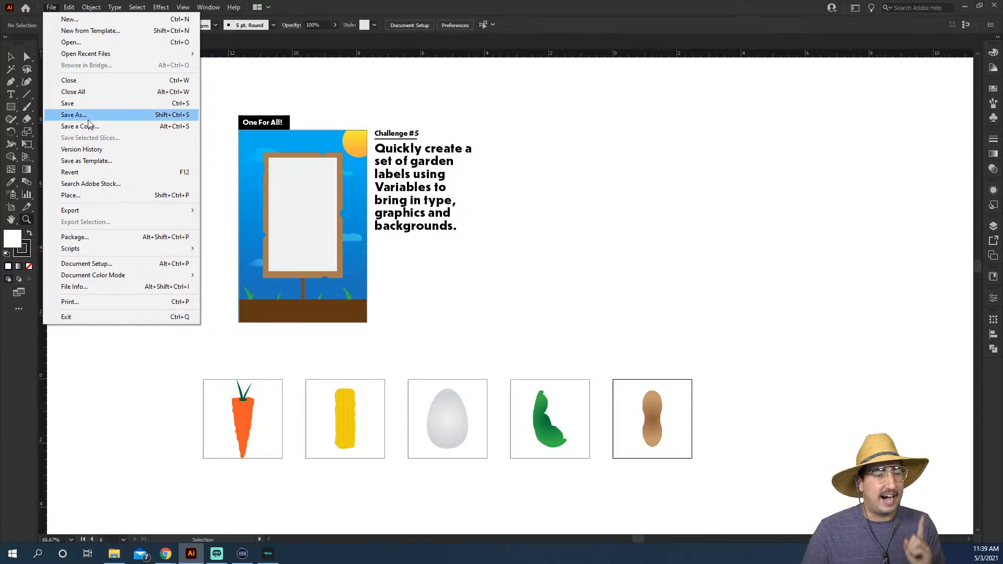
pyautogui.click(102, 196)
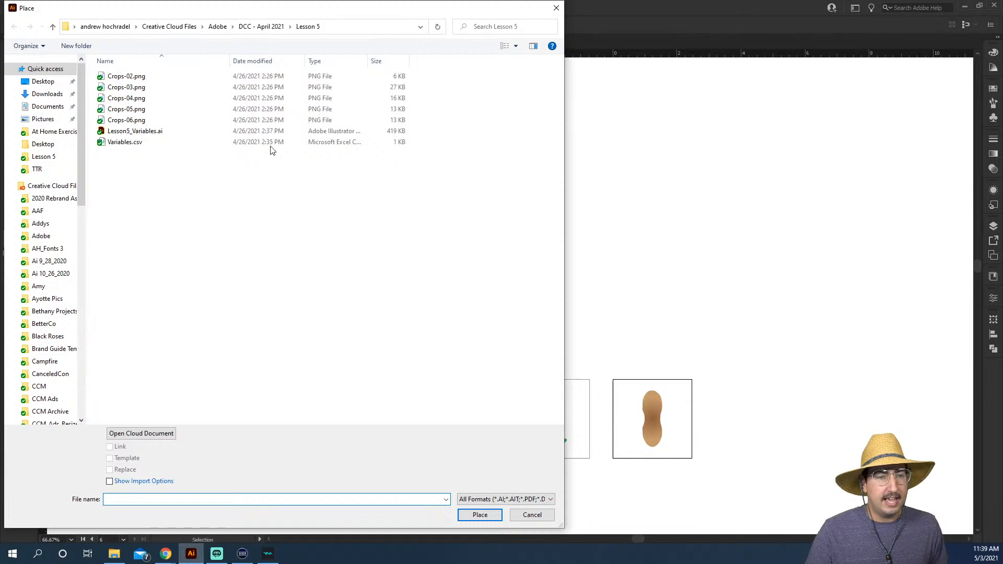
pyautogui.doubleClick(133, 80)
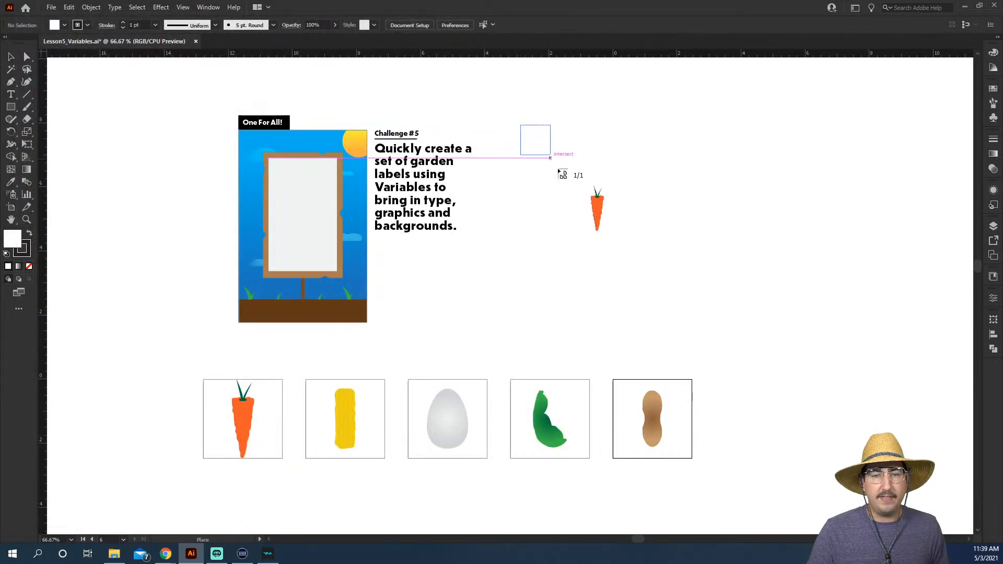
pyautogui.moveTo(550, 158); pyautogui.dragTo(664, 269)
pyautogui.press('z')
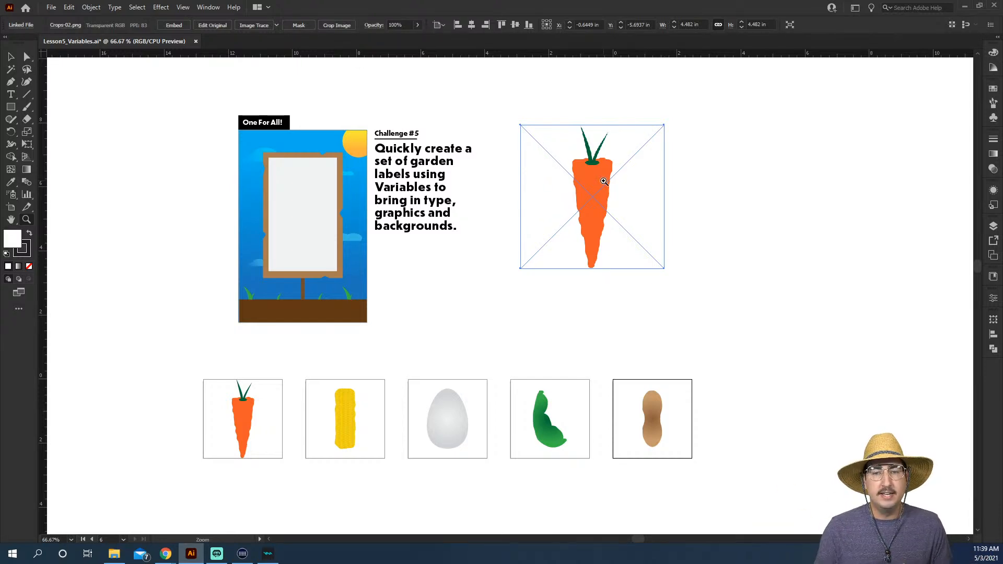
pyautogui.press('v')
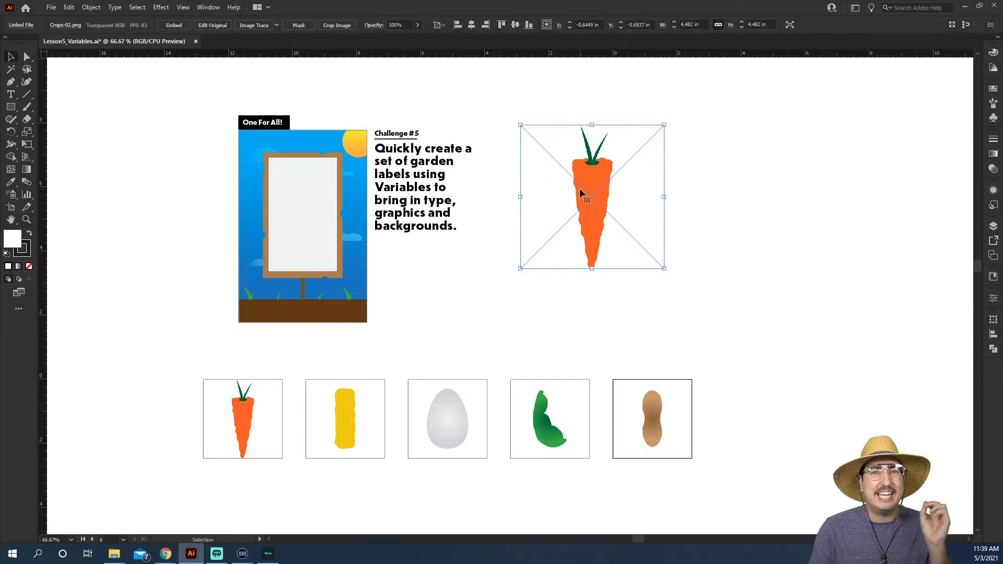
# - Inspect the link details of the placed carrot image, including its file location
pyautogui.click(14, 25)
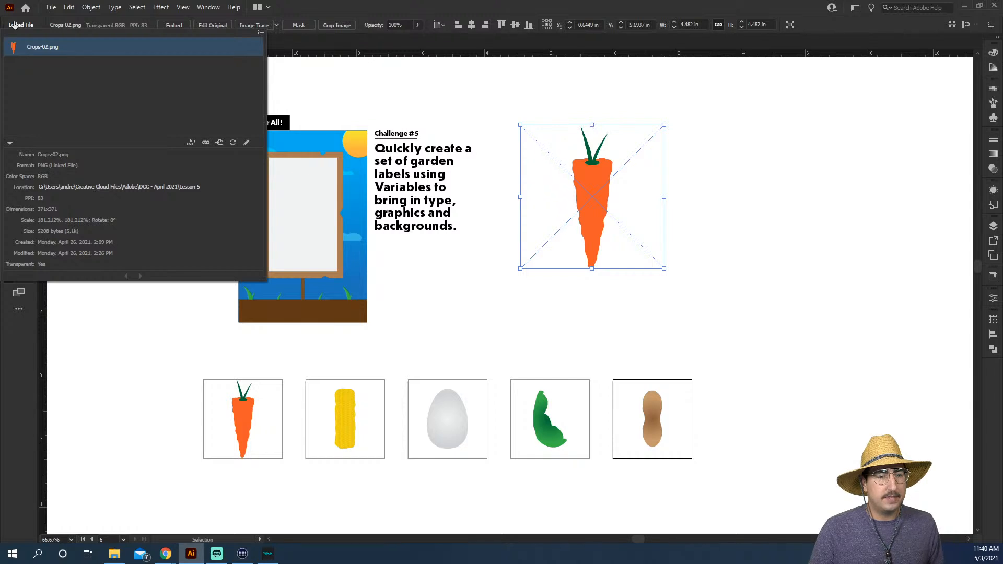
pyautogui.click(10, 143)
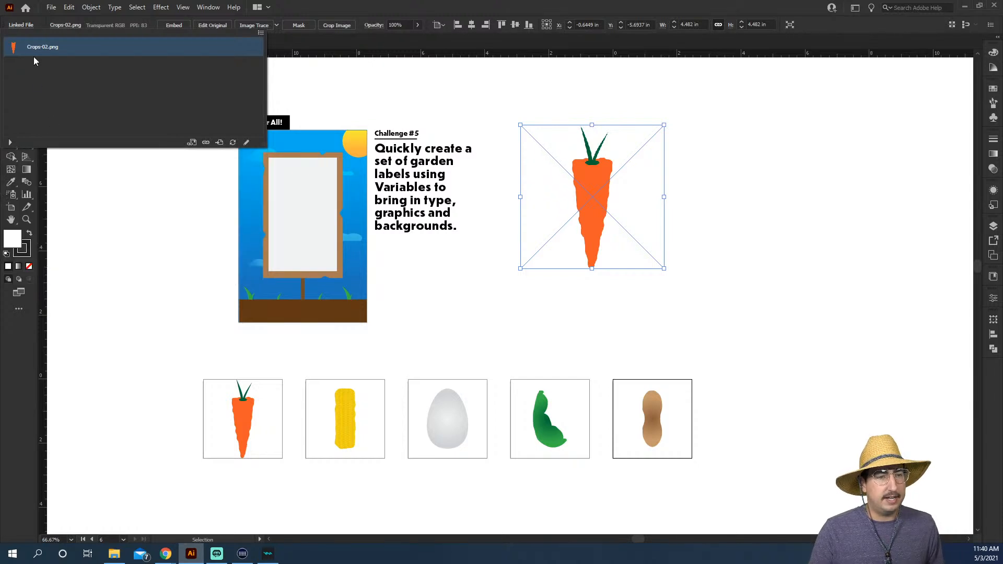
pyautogui.click(10, 143)
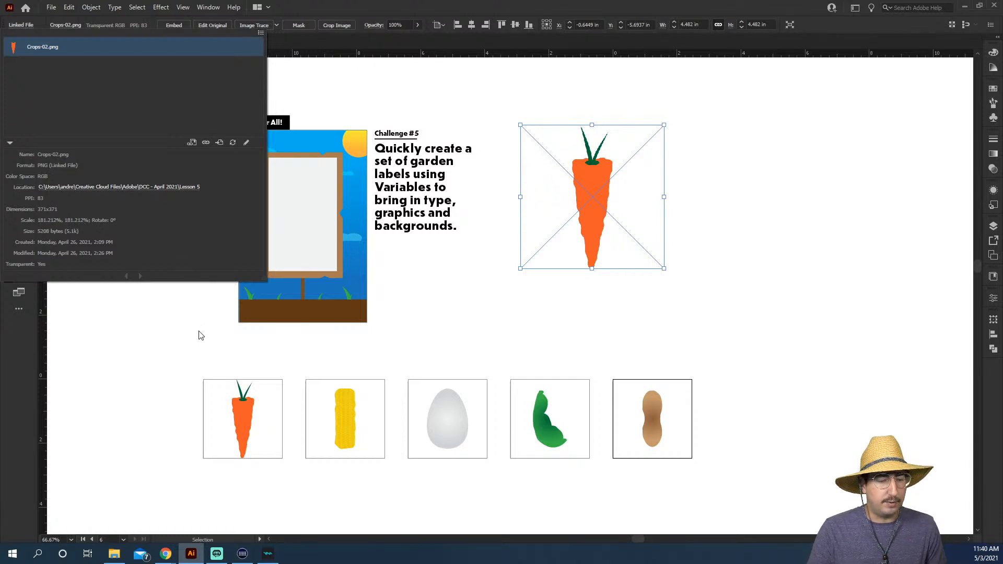
# - Switch to File Explorer and check the location path in the properties of Crops-02.png in the Lesson 5 folder
pyautogui.click(114, 554)
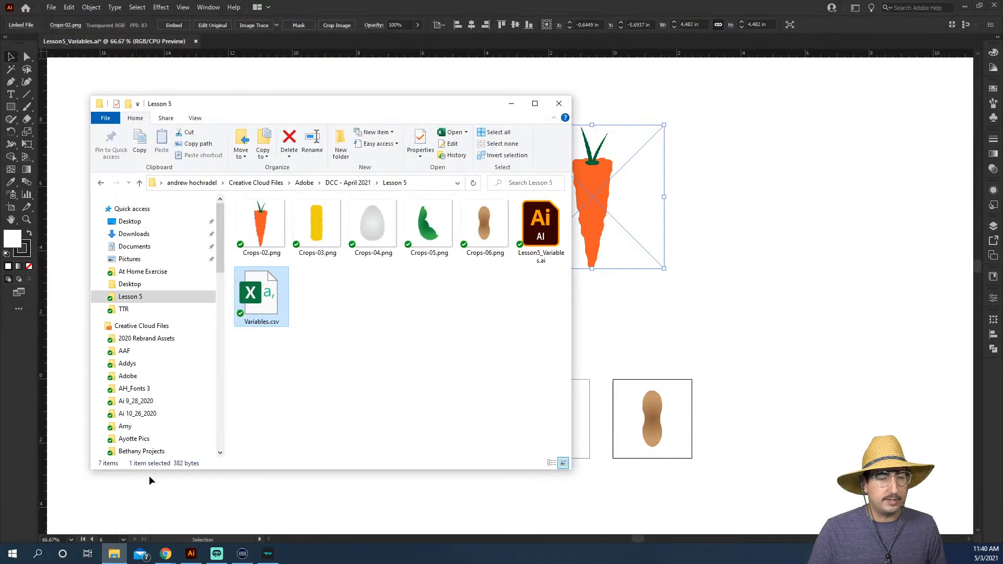
pyautogui.rightClick(270, 231)
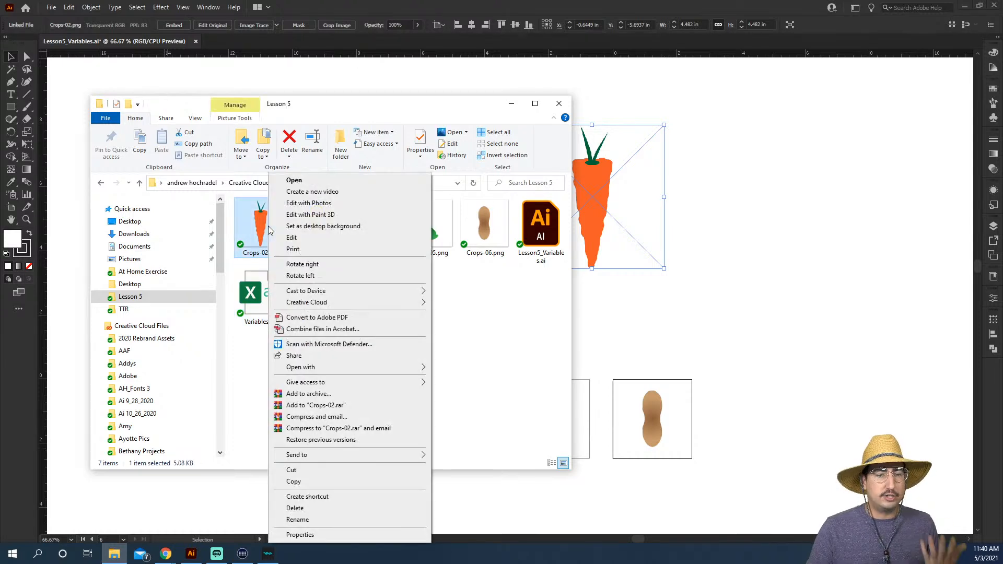
pyautogui.click(300, 535)
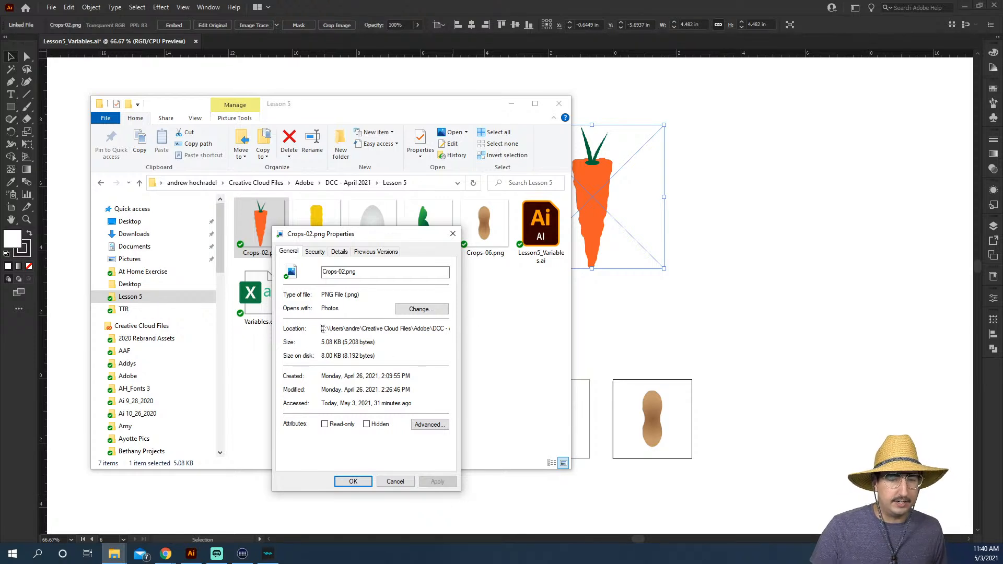
pyautogui.moveTo(323, 329); pyautogui.dragTo(459, 327)
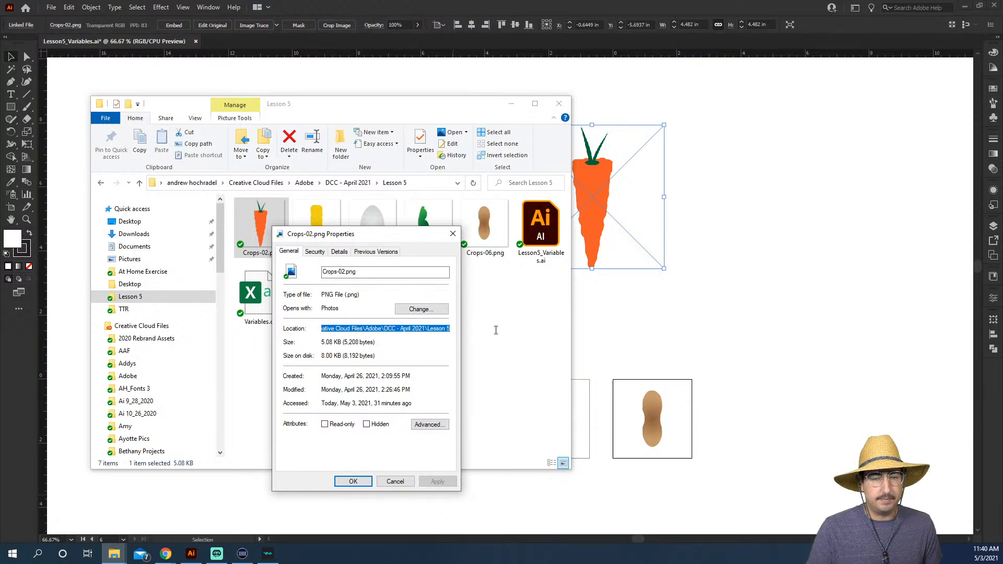
pyautogui.click(453, 234)
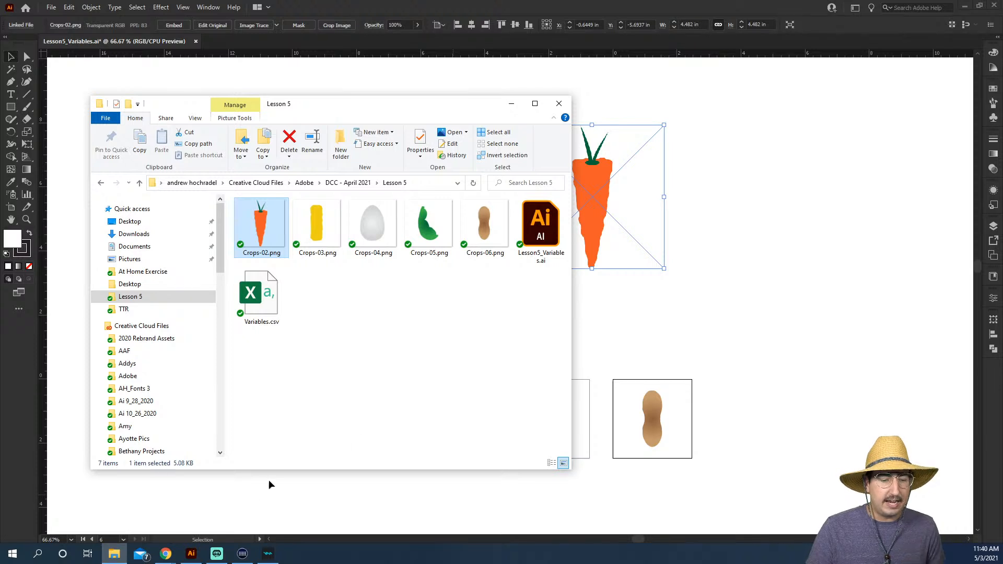
# - Check the image path column of the Variables - Farm sheet in Chrome and return to Illustrator
pyautogui.moveTo(166, 554)
pyautogui.click(209, 504)
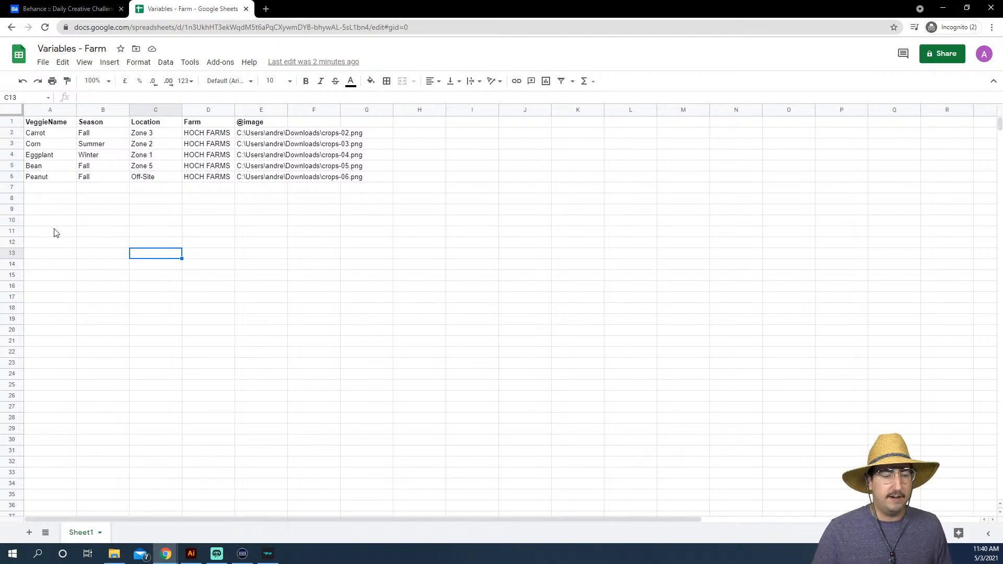
pyautogui.click(192, 554)
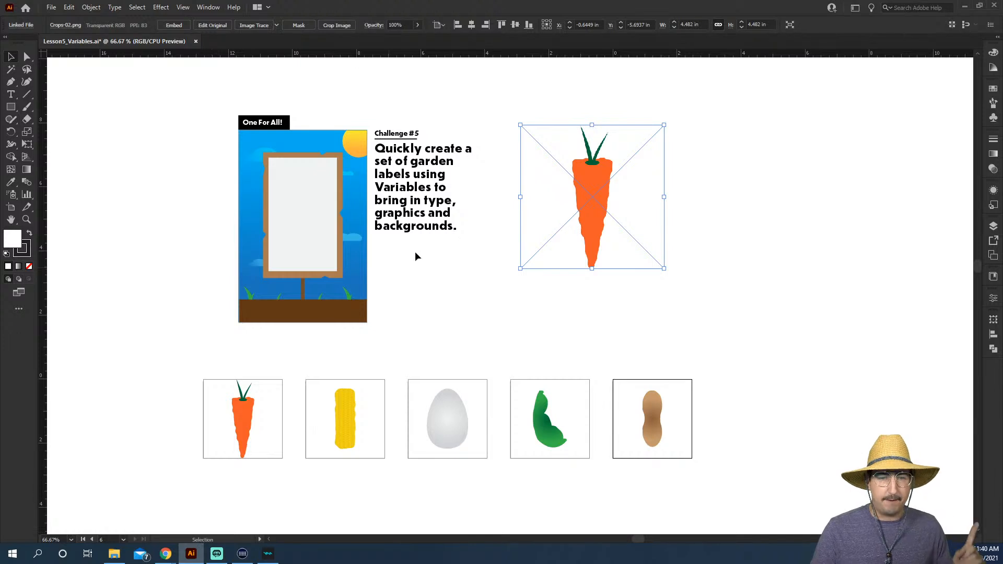
# - Delete the placed carrot image beside the challenge text
pyautogui.click(491, 285)
pyautogui.click(601, 227)
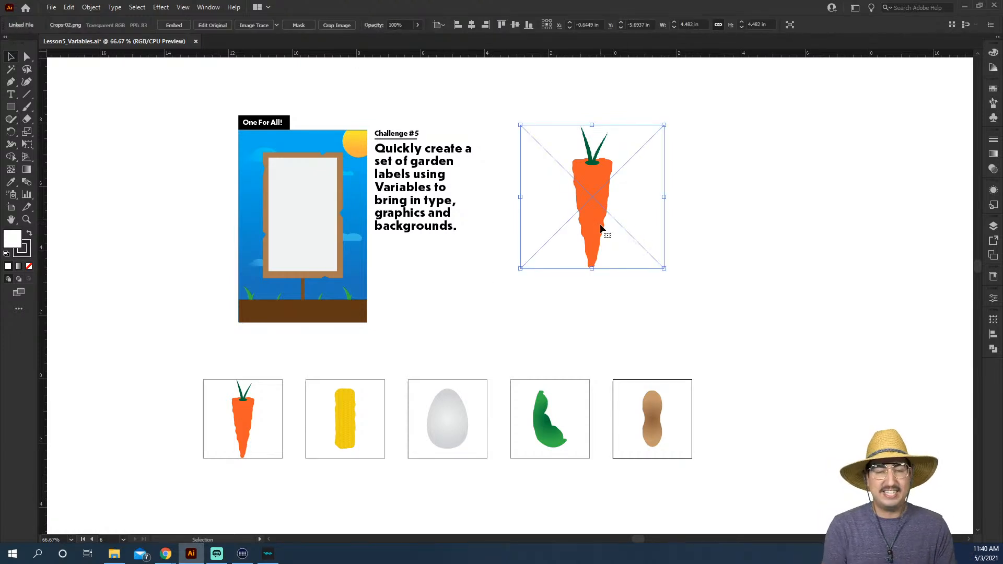
pyautogui.press('Delete')
# - Place Crops-02.png as a linked image about 1.87 in square in the upper part of the wooden sign's light panel
pyautogui.press('z')
pyautogui.click(329, 204)
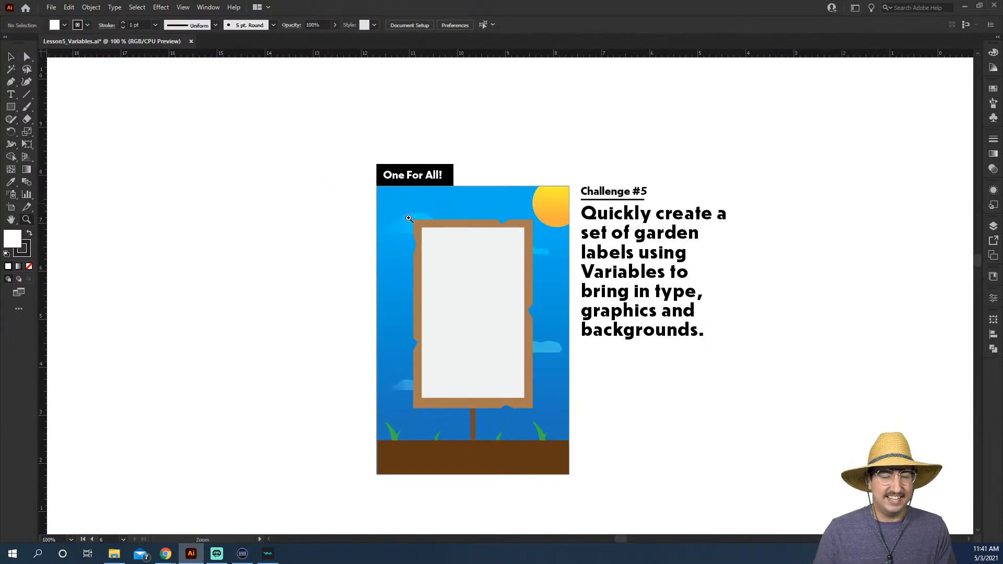
pyautogui.click(543, 311)
pyautogui.moveTo(569, 324); pyautogui.dragTo(544, 291)
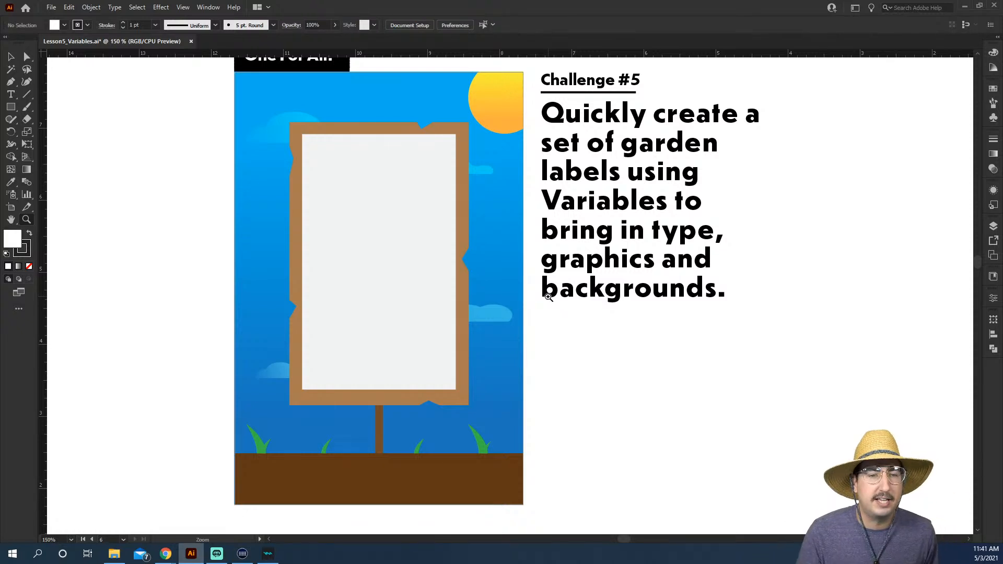
pyautogui.click(11, 57)
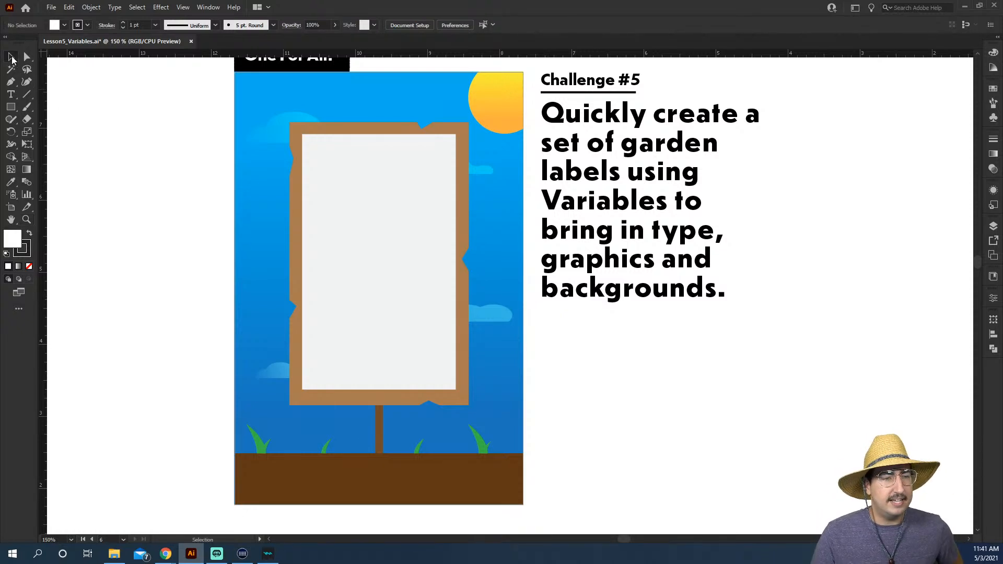
pyautogui.click(51, 7)
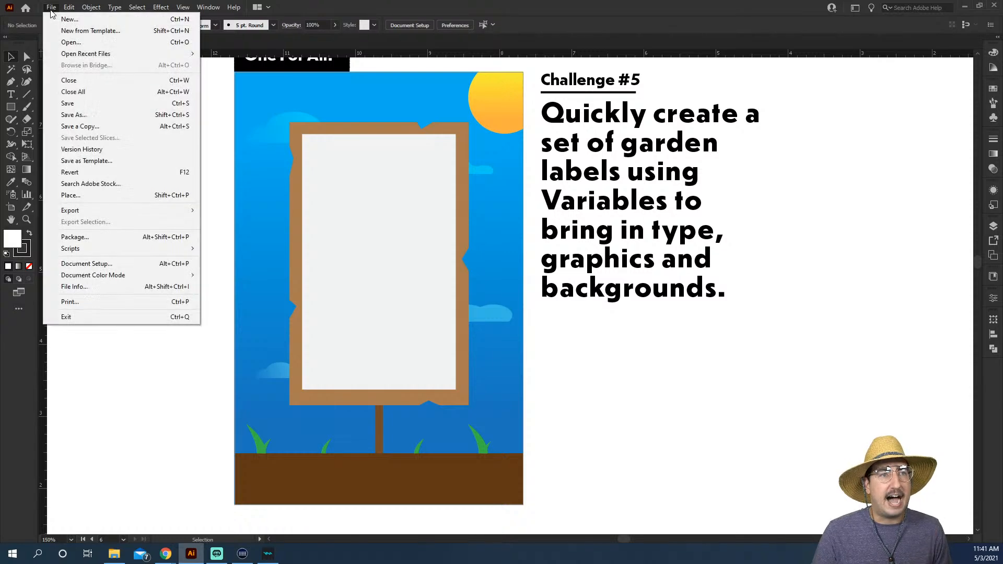
pyautogui.click(82, 196)
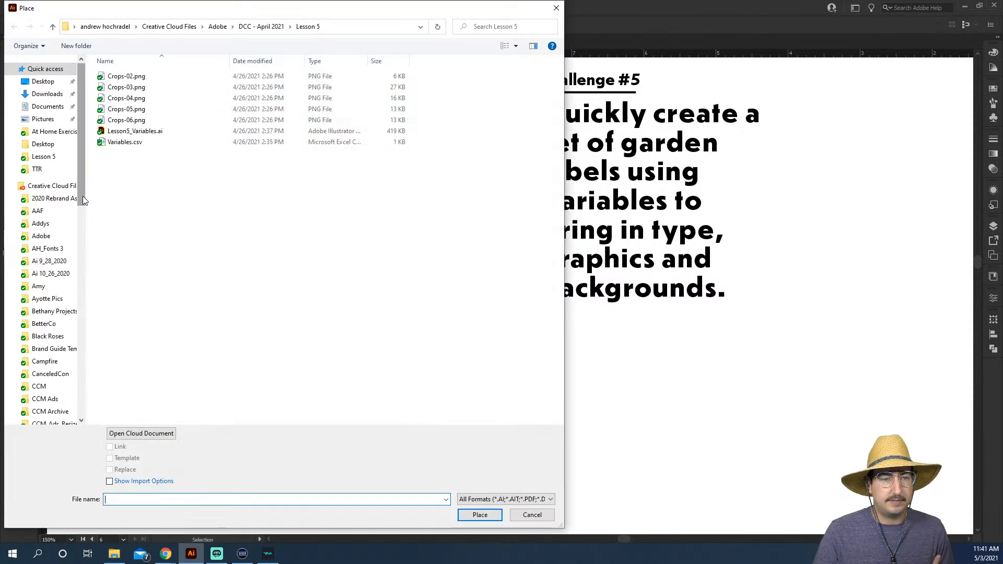
pyautogui.doubleClick(126, 77)
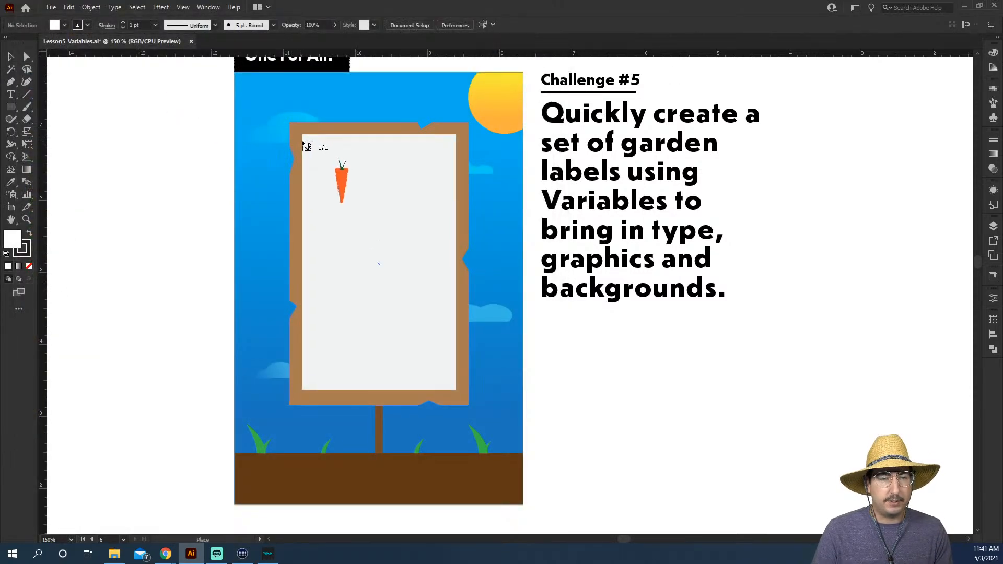
pyautogui.moveTo(313, 144); pyautogui.dragTo(447, 279)
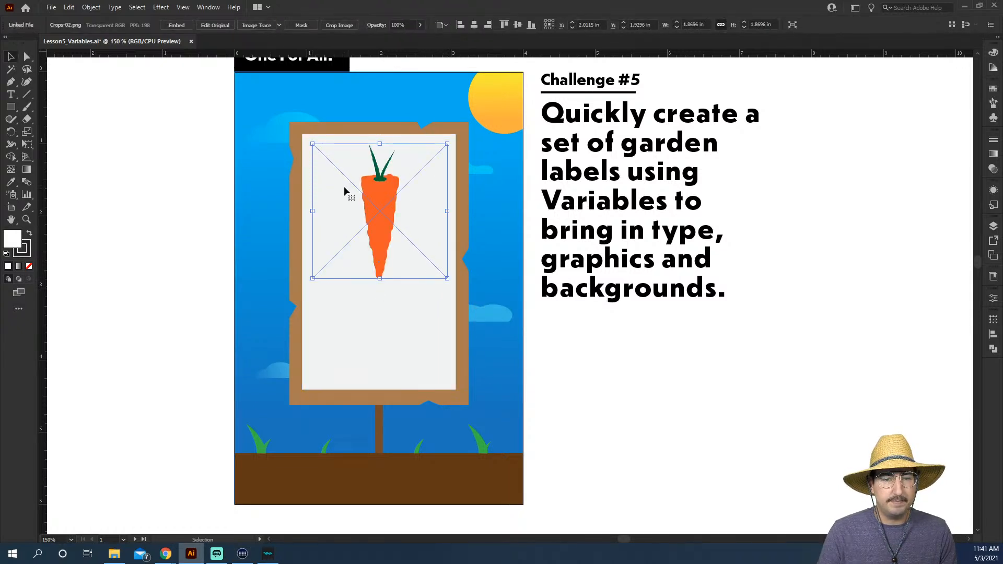
# - Center the carrot image horizontally on the sign's light panel
pyautogui.keyDown('shift'); pyautogui.click(364, 317); pyautogui.keyUp('shift')
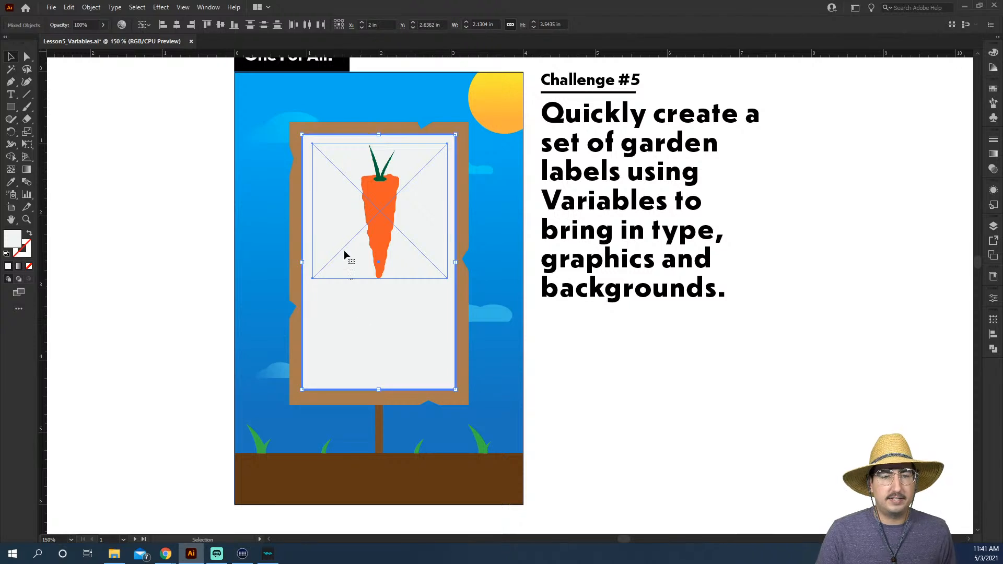
pyautogui.click(174, 27)
pyautogui.click(155, 168)
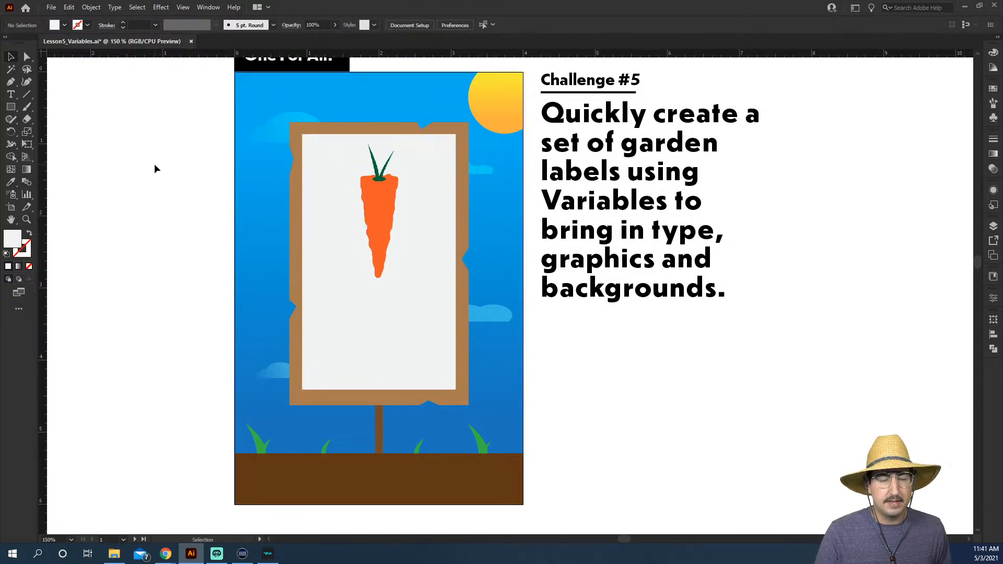
# - Draw a square about 1.89 in wide over the carrot, fill it white and send it backward behind the image
pyautogui.press('m')
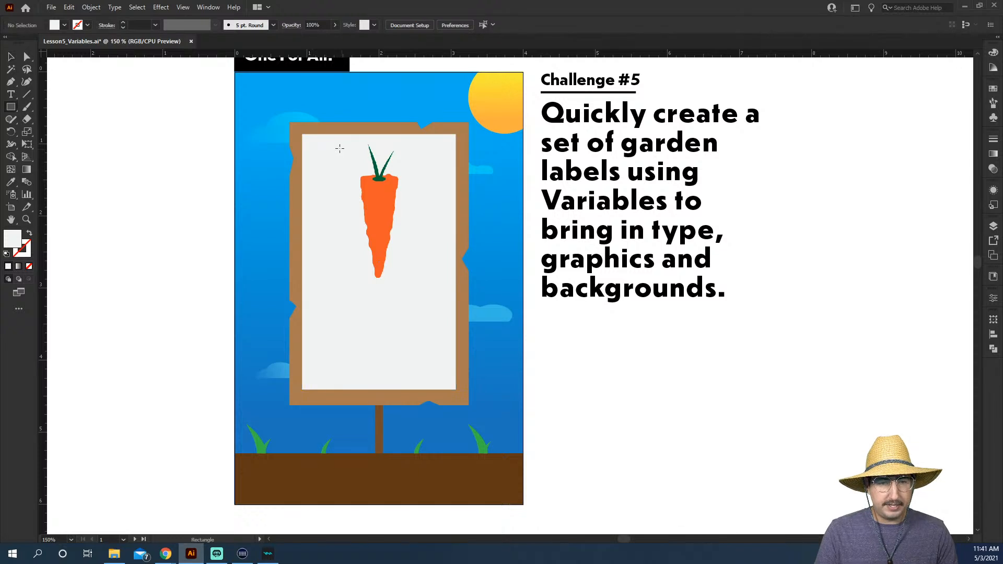
pyautogui.moveTo(312, 144)
pyautogui.mouseDown()
pyautogui.moveTo(447, 280)
pyautogui.moveTo(385, 199)
pyautogui.moveTo(448, 279)
pyautogui.mouseUp()
pyautogui.press('i')
pyautogui.click(672, 350)
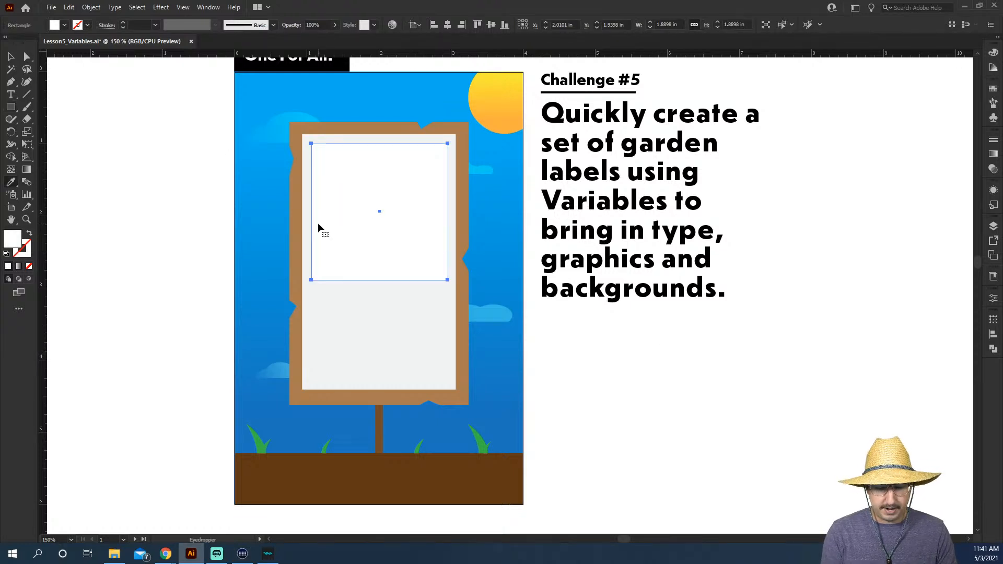
pyautogui.press('v')
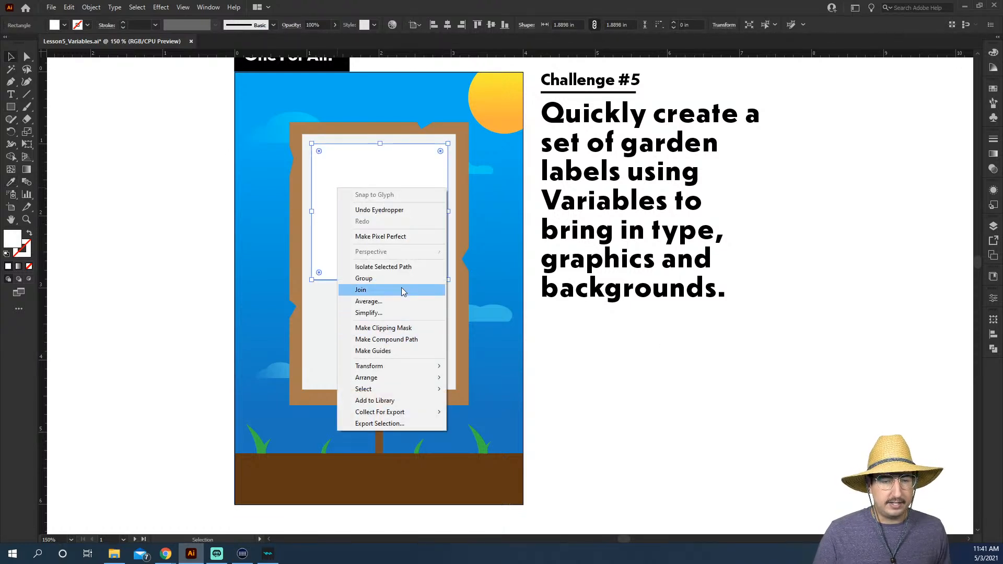
pyautogui.moveTo(406, 378)
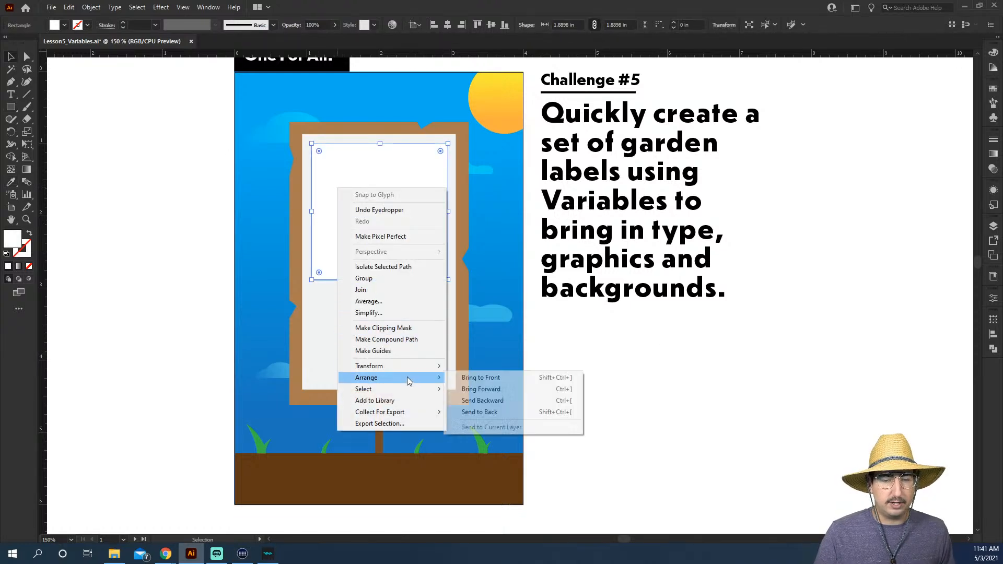
pyautogui.click(473, 400)
# - Scale the carrot image down to about 1.56 in square, centered within the white square
pyautogui.click(407, 214)
pyautogui.press('s')
pyautogui.moveTo(516, 98); pyautogui.dragTo(492, 117)
pyautogui.press('v')
pyautogui.click(606, 388)
pyautogui.click(366, 225)
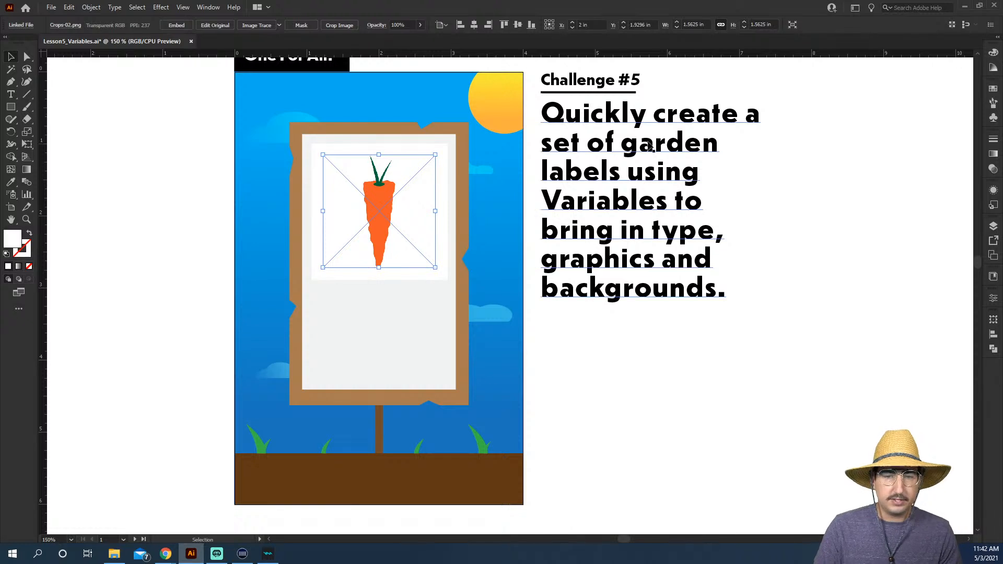
# - Copy the letters "uick" from the challenge text and paste them as a separate text object below the white square
pyautogui.press('t')
pyautogui.moveTo(566, 113); pyautogui.dragTo(622, 114)
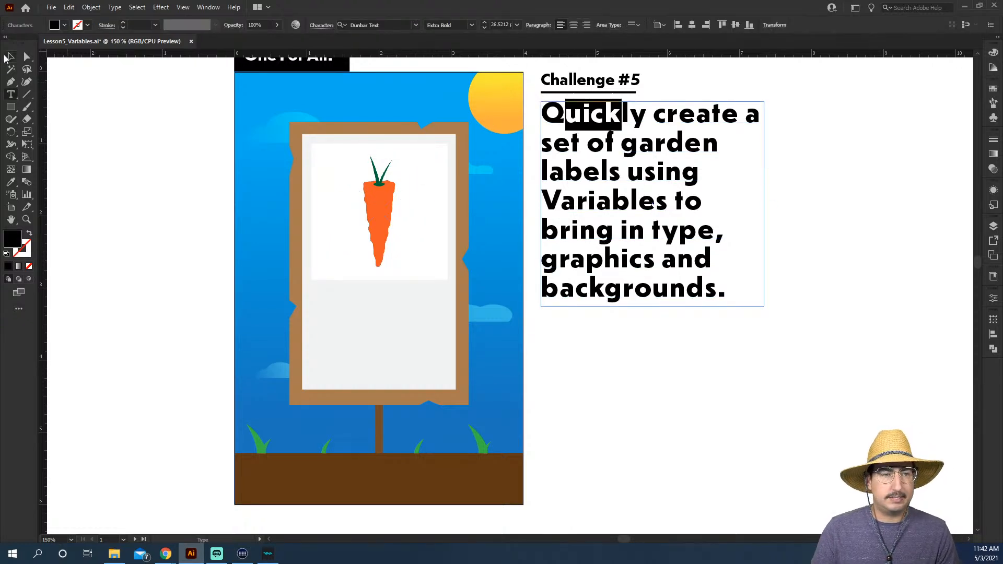
pyautogui.hotkey('ctrl', 'c')
pyautogui.click(6, 58)
pyautogui.hotkey('ctrl', 'v')
pyautogui.moveTo(487, 308); pyautogui.dragTo(354, 308)
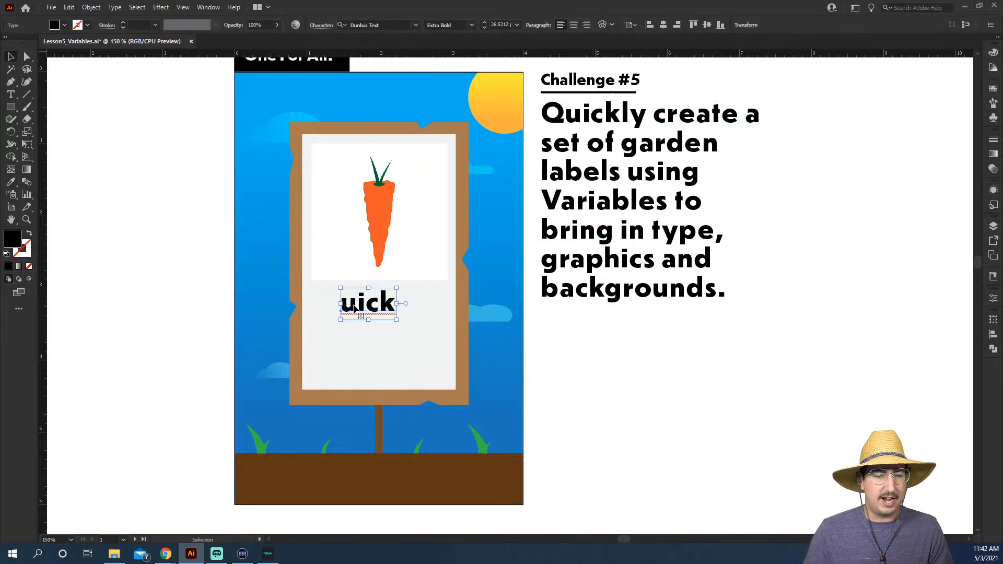
# - Center-align the "uick" text's paragraph and move the text back beneath the middle of the white square
pyautogui.doubleClick(354, 308)
pyautogui.hotkey('ctrl', 'a')
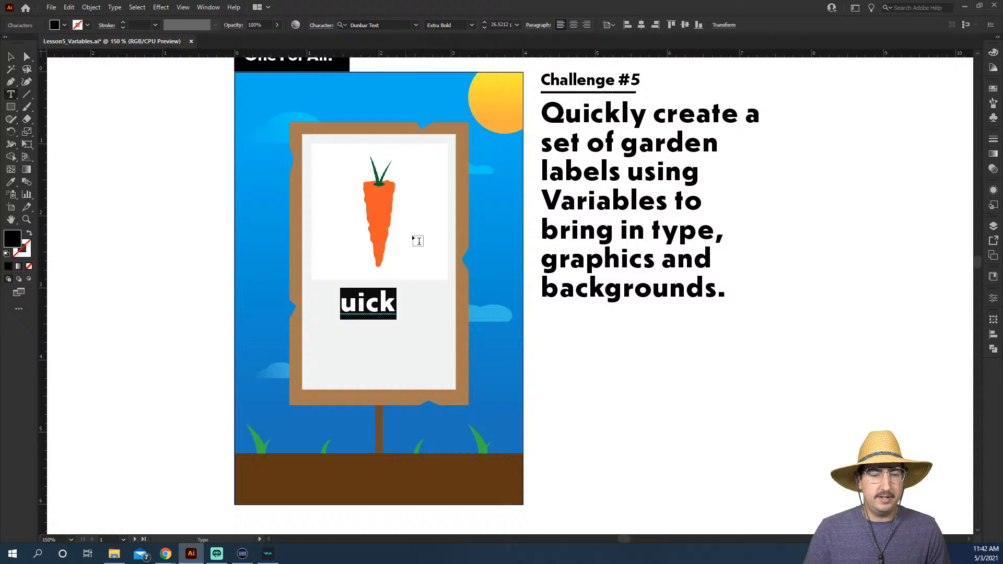
pyautogui.click(575, 27)
pyautogui.click(352, 303)
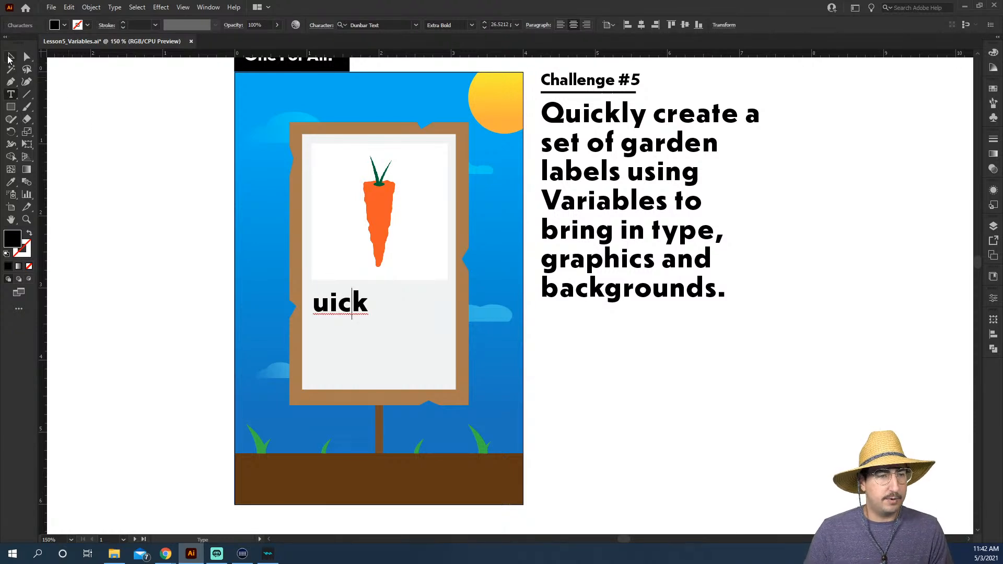
pyautogui.click(10, 58)
pyautogui.moveTo(348, 312); pyautogui.dragTo(384, 310)
# - Check the sheet's column headings in Chrome, and in Illustrator replace the "uick" text below the carrot with NAME
pyautogui.moveTo(165, 553)
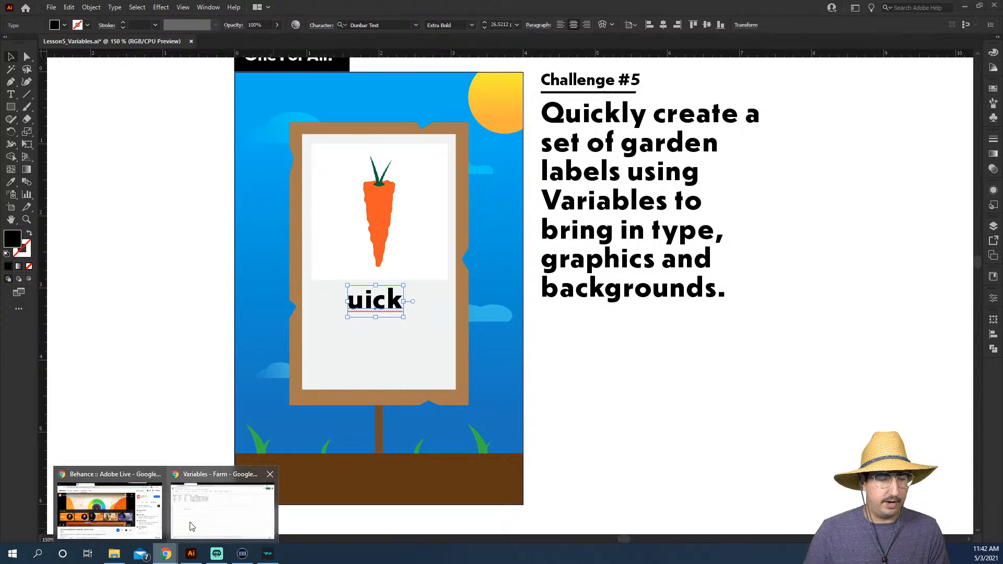
pyautogui.click(192, 527)
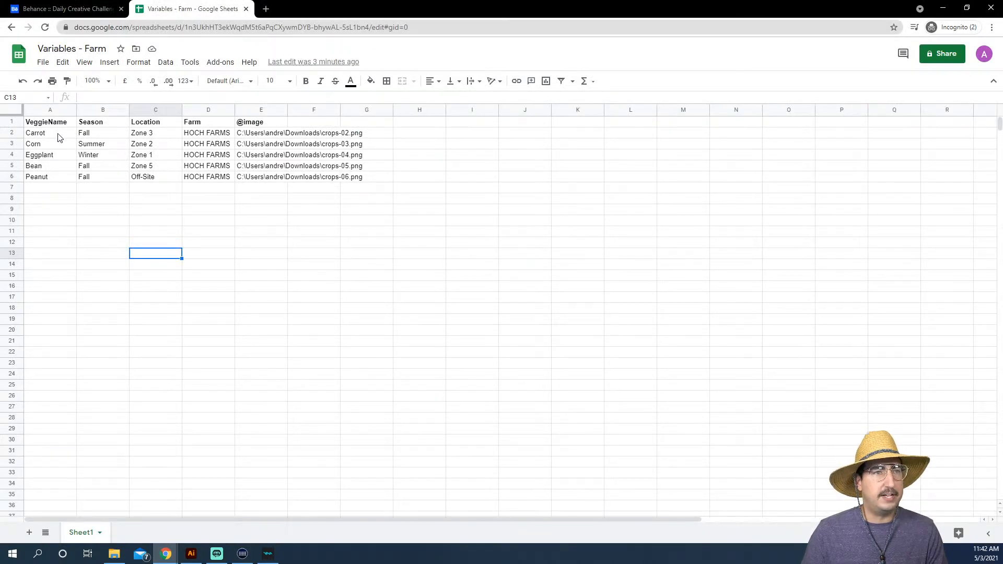
pyautogui.hotkey('alt', 'Tab')
pyautogui.doubleClick(381, 299)
pyautogui.hotkey('ctrl', 'a')
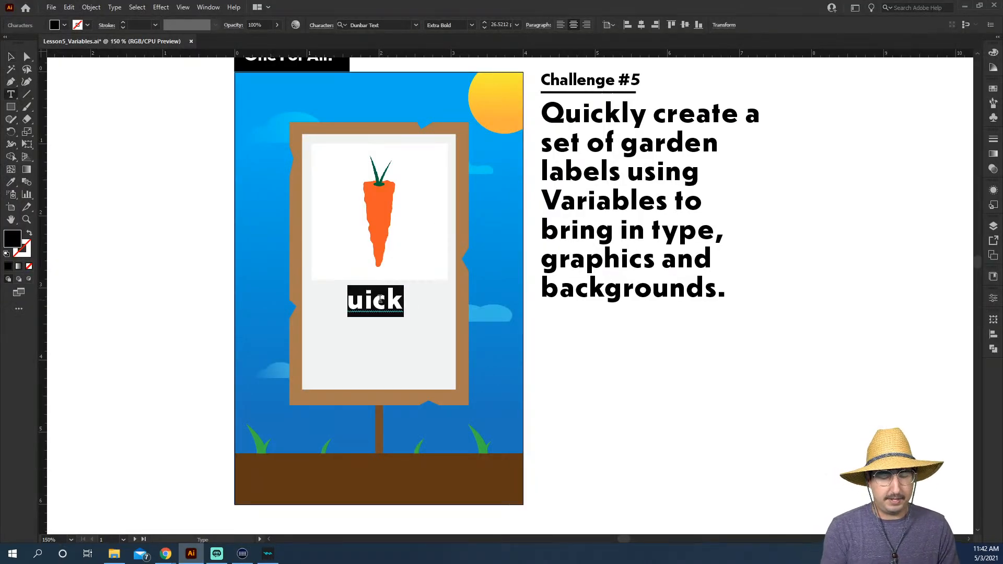
pyautogui.write('VEGGI')
pyautogui.press('BackSpace')
pyautogui.press('BackSpace')
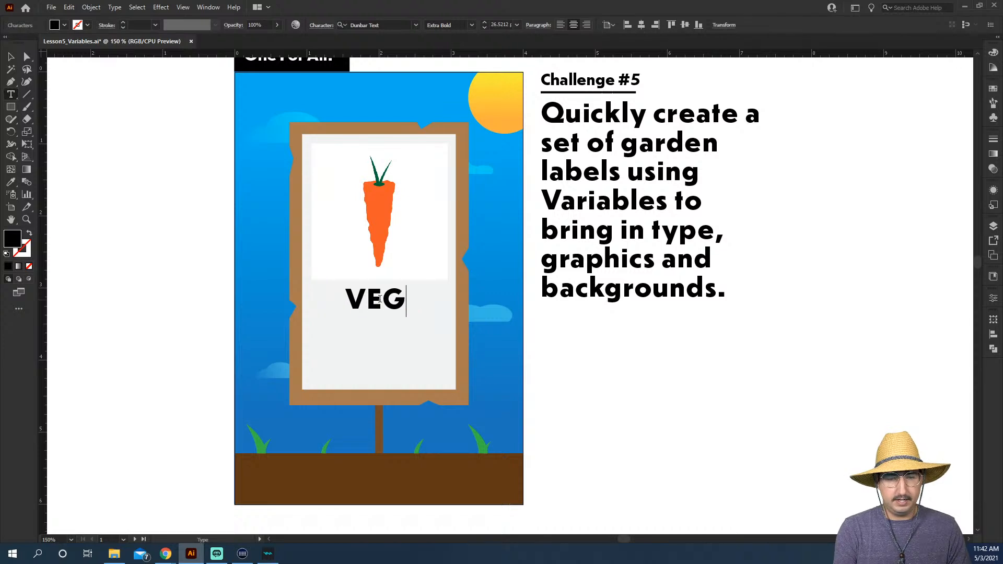
pyautogui.press('BackSpace')
pyautogui.press('BackSpace')
pyautogui.press('BackSpace')
pyautogui.write('NAME')
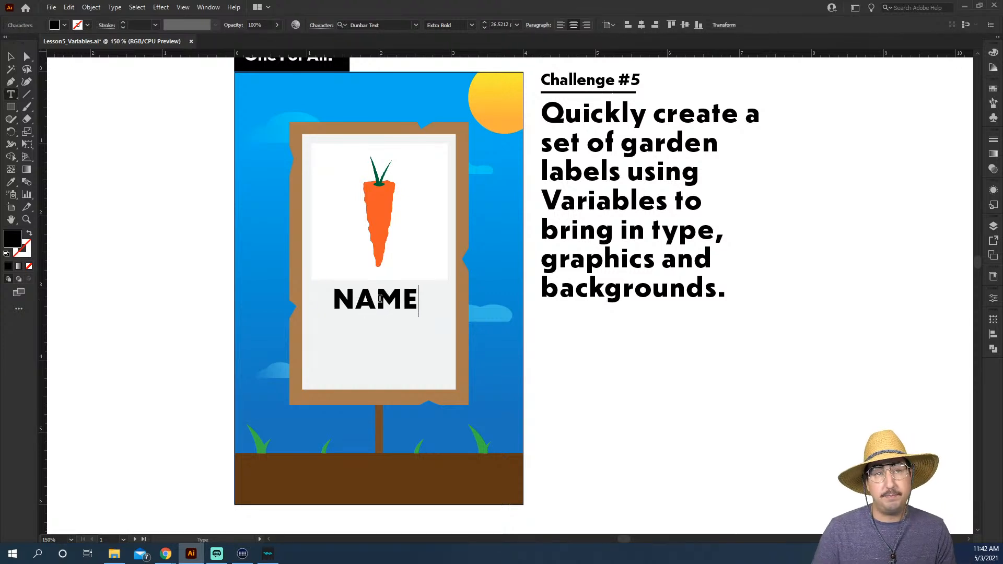
# - Center the NAME text horizontally on the artboard
pyautogui.click(11, 56)
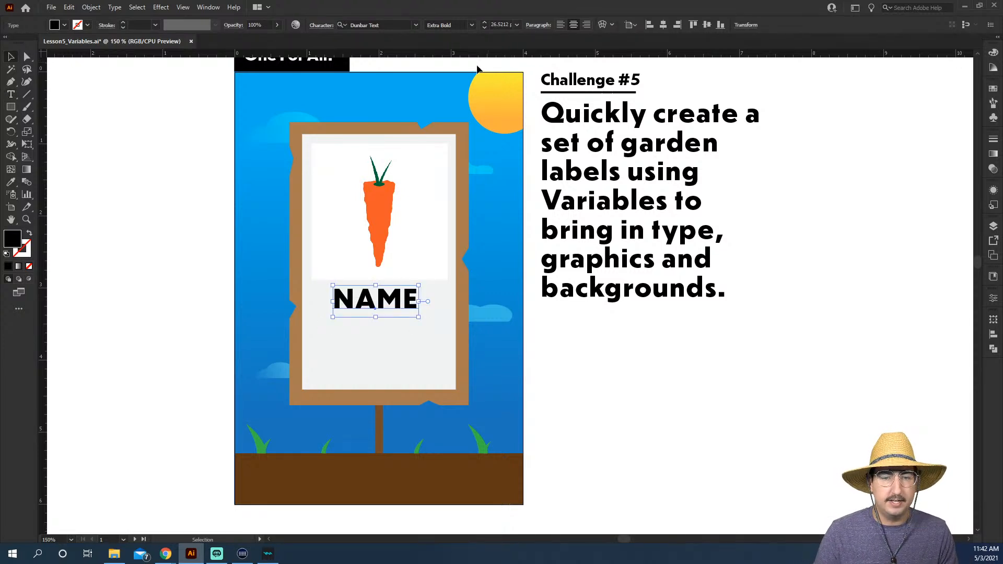
pyautogui.click(664, 24)
pyautogui.click(469, 282)
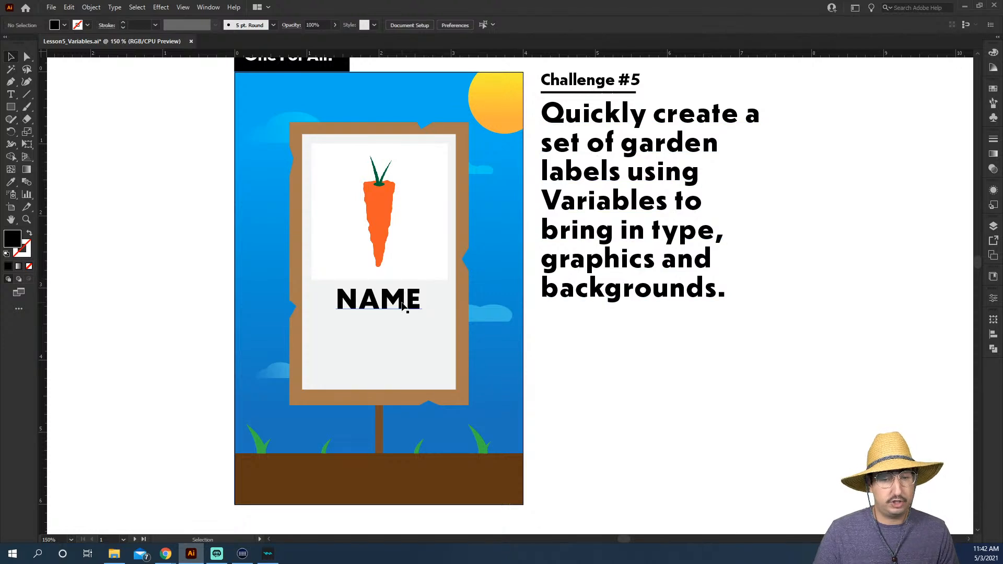
# - Duplicate the NAME text directly below the original and check the sheet for the next label field
pyautogui.moveTo(402, 303); pyautogui.dragTo(403, 332)
pyautogui.hotkey('alt', 'Tab')
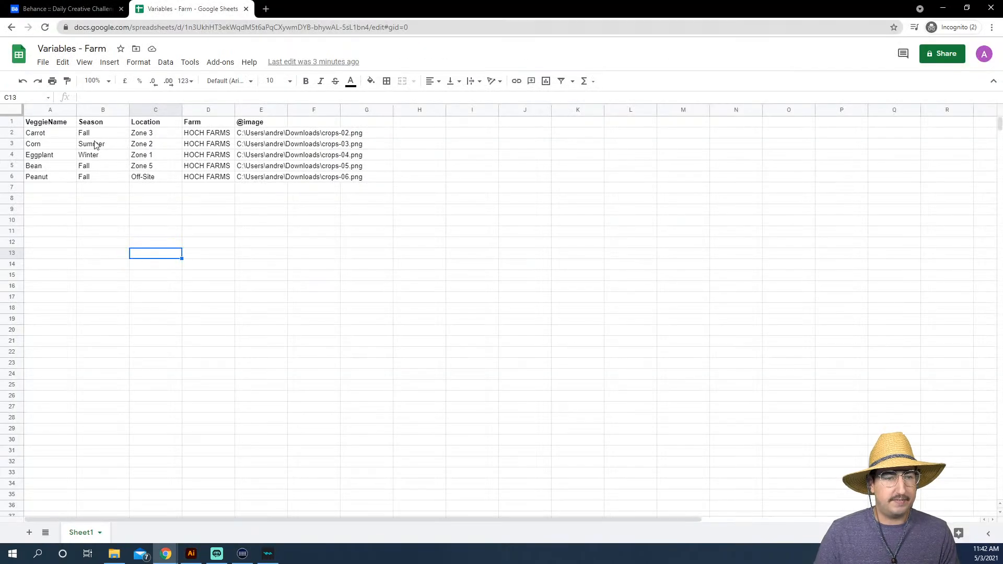
pyautogui.hotkey('alt', 'Tab')
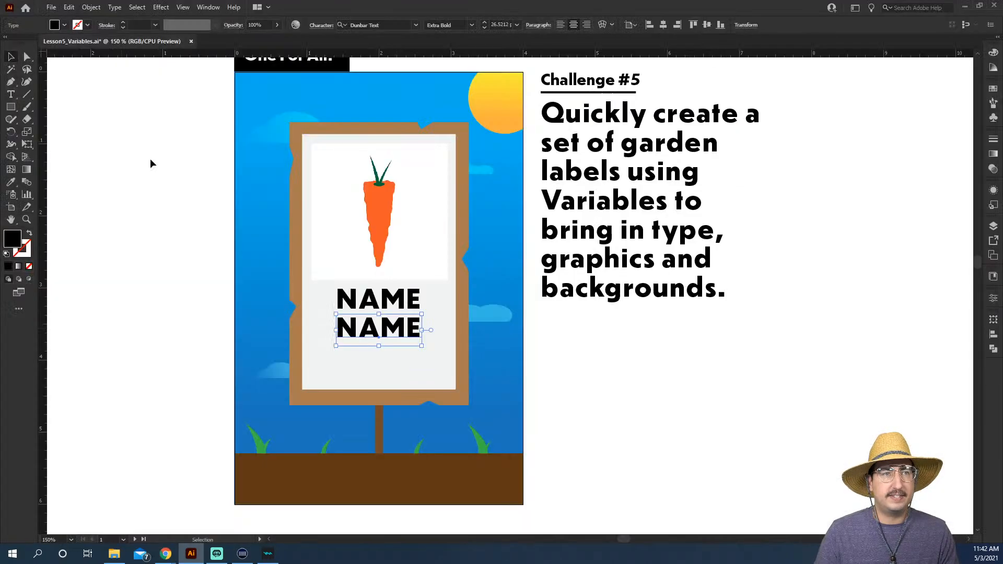
# - Change the duplicated NAME text to SEASON and check the sheet for the next label field
pyautogui.doubleClick(378, 341)
pyautogui.write('SEASON')
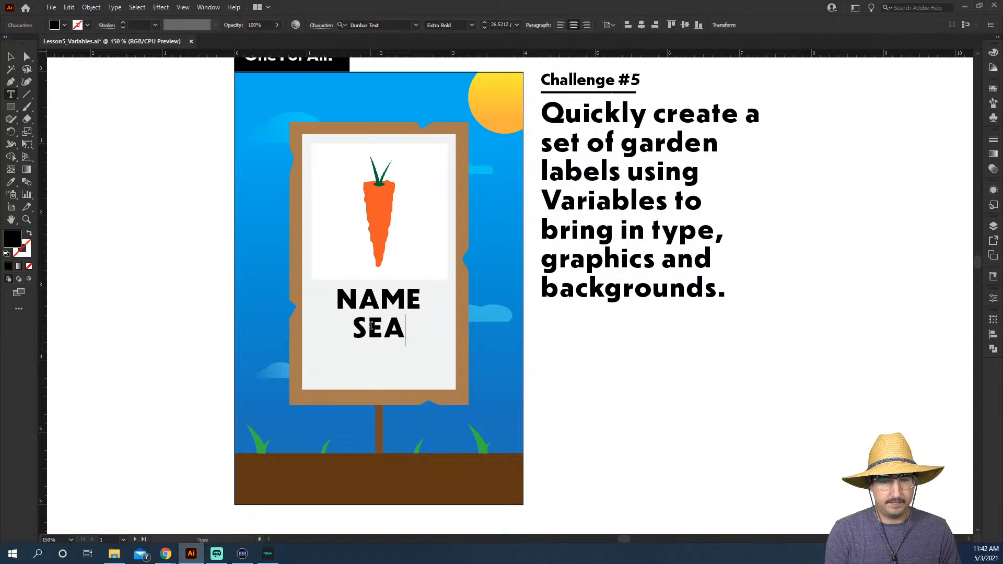
pyautogui.click(7, 59)
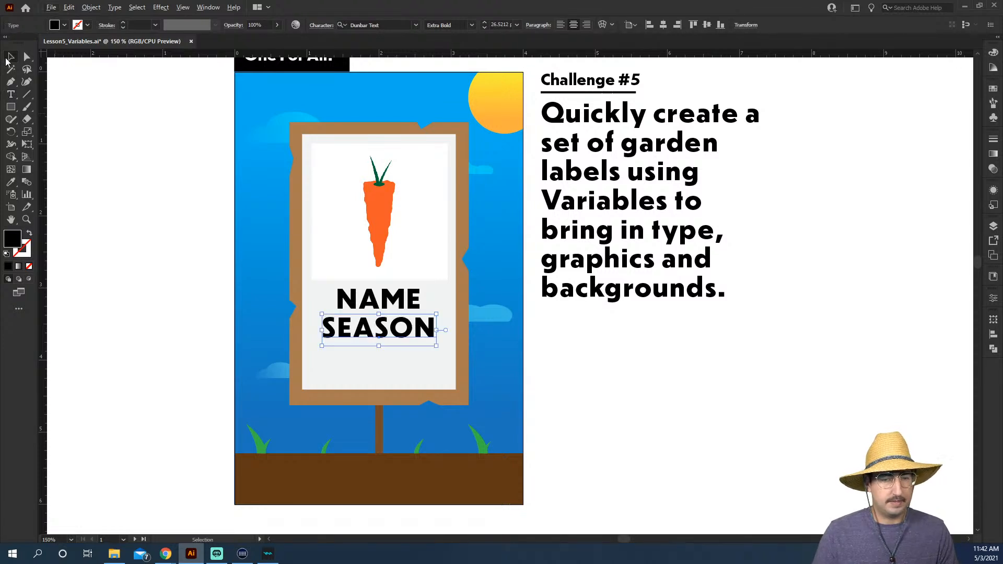
pyautogui.hotkey('alt', 'Tab')
pyautogui.hotkey('alt', 'Tab')
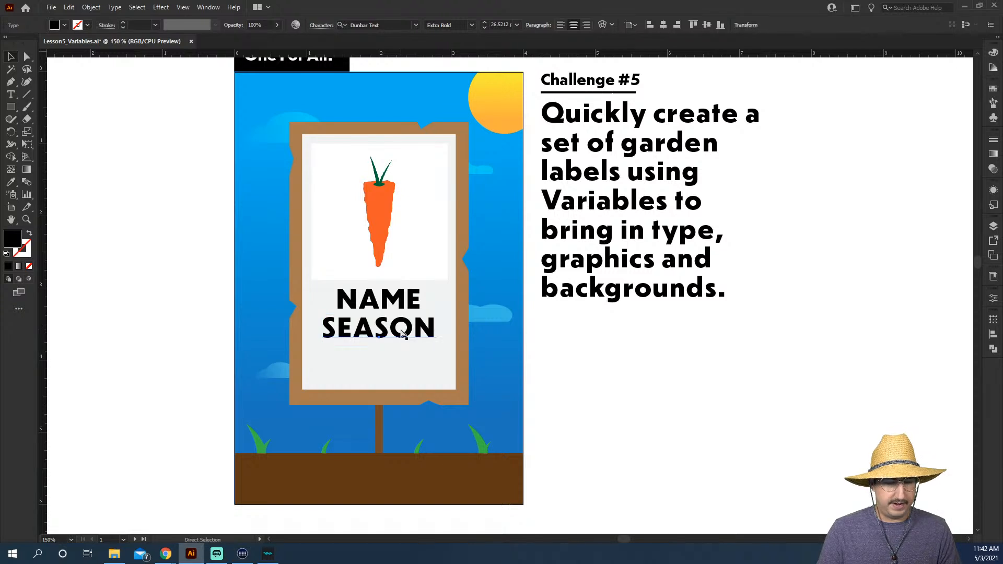
# - Duplicate the SEASON text directly below itself and change the copy to LOCATION
pyautogui.hotkey('ctrl', 'd')
pyautogui.doubleClick(374, 359)
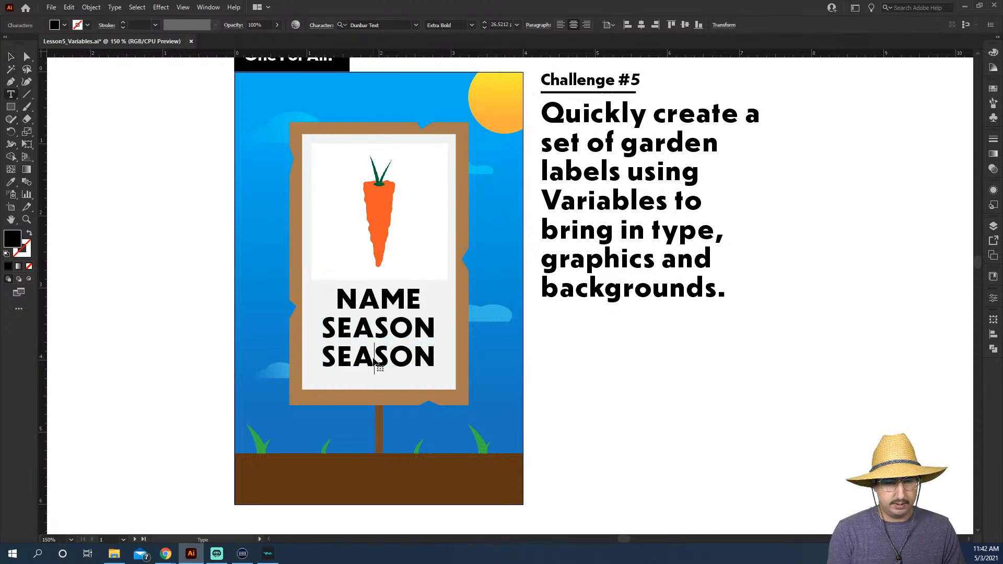
pyautogui.hotkey('ctrl', 'a')
pyautogui.write('LOCATION')
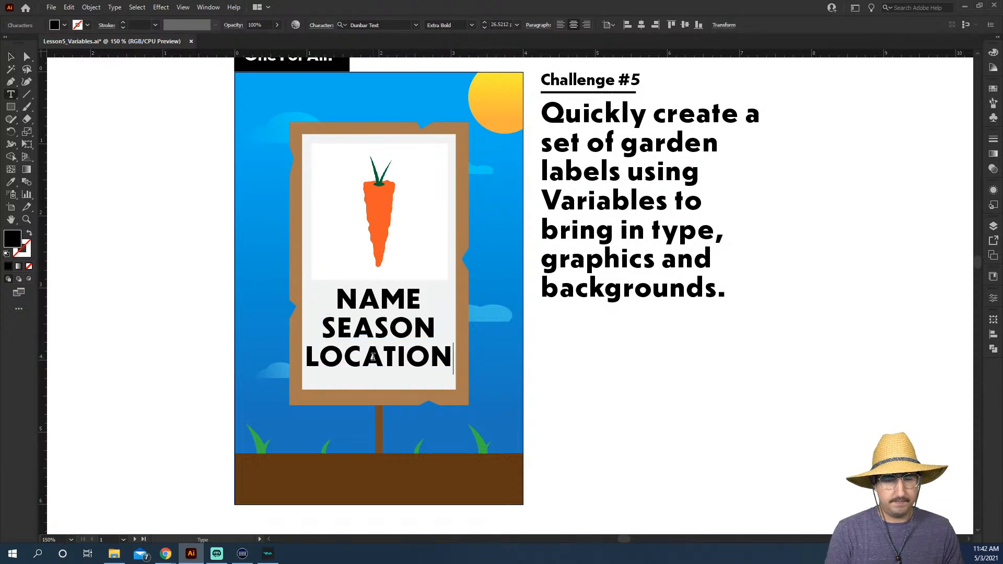
pyautogui.click(11, 56)
# - Duplicate the LOCATION text directly below itself and change the copy to FARM
pyautogui.hotkey('ctrl', 'd')
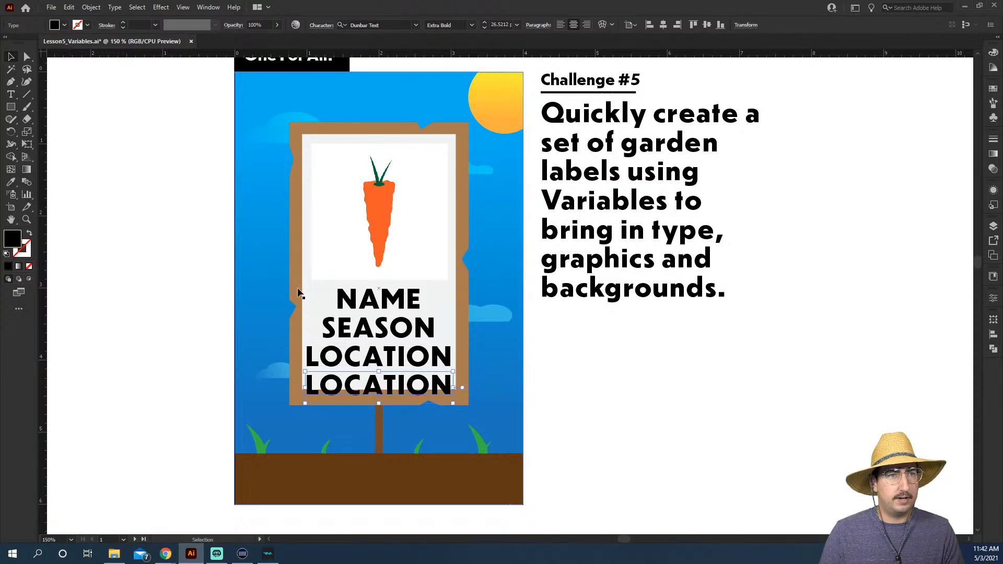
pyautogui.doubleClick(352, 375)
pyautogui.hotkey('ctrl', 'a')
pyautogui.write('FAR')
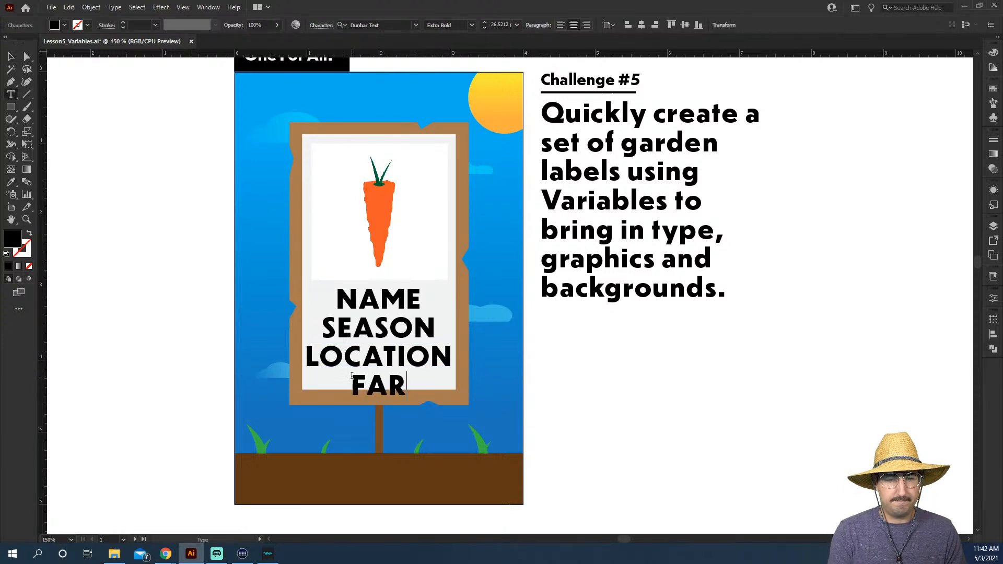
pyautogui.write('M')
pyautogui.click(11, 56)
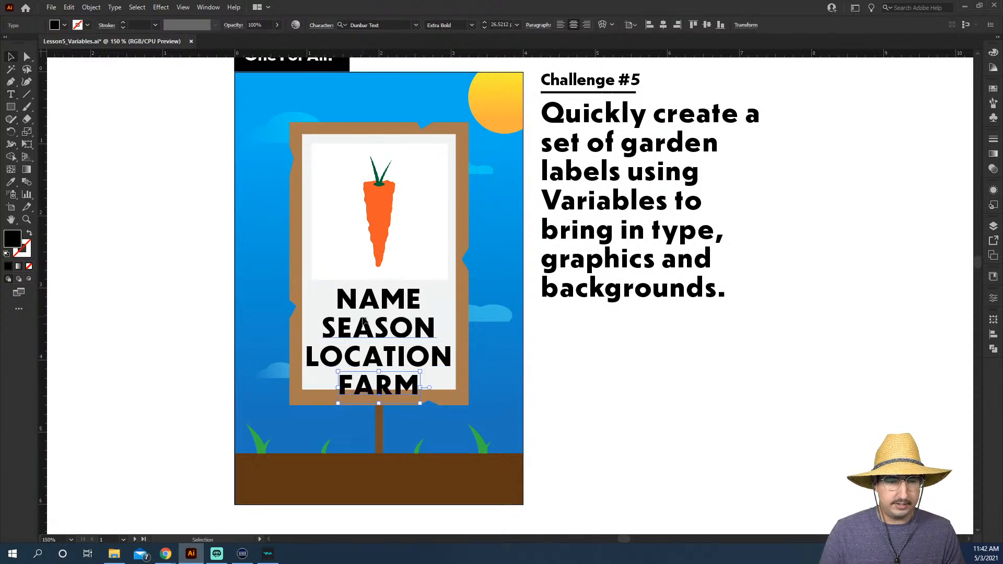
# - Scale SEASON to about 18 pt and LOCATION to about 14 pt, and move LOCATION up beneath SEASON
pyautogui.moveTo(408, 334); pyautogui.dragTo(409, 327)
pyautogui.click(410, 357)
pyautogui.press('s')
pyautogui.moveTo(536, 244); pyautogui.dragTo(473, 306)
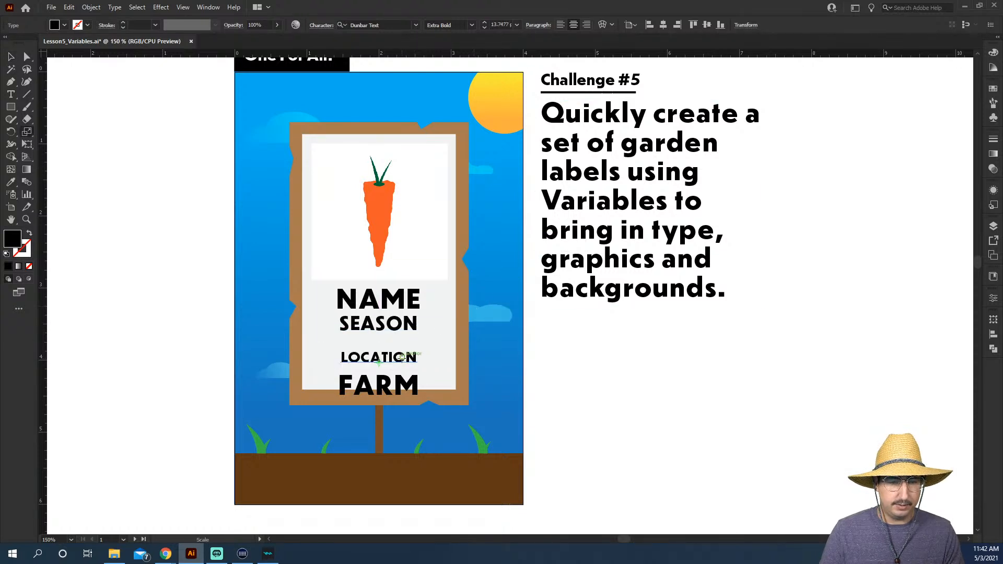
pyautogui.press('v')
pyautogui.moveTo(403, 357); pyautogui.dragTo(402, 343)
# - Scale the FARM text to about 21.6 pt and place it just above the sign's lower frame edge
pyautogui.moveTo(401, 385); pyautogui.dragTo(400, 365)
pyautogui.press('s')
pyautogui.moveTo(529, 255); pyautogui.dragTo(506, 282)
pyautogui.press('v')
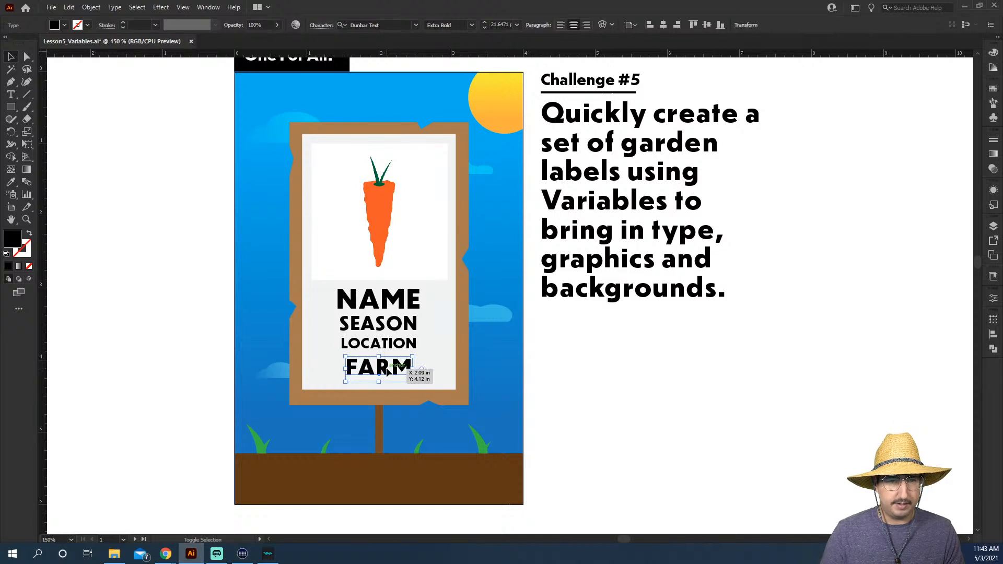
pyautogui.moveTo(387, 370); pyautogui.dragTo(387, 380)
# - Set the FARM text's font to Trade Gothic LT Std in the Bold Condensed style
pyautogui.click(376, 25)
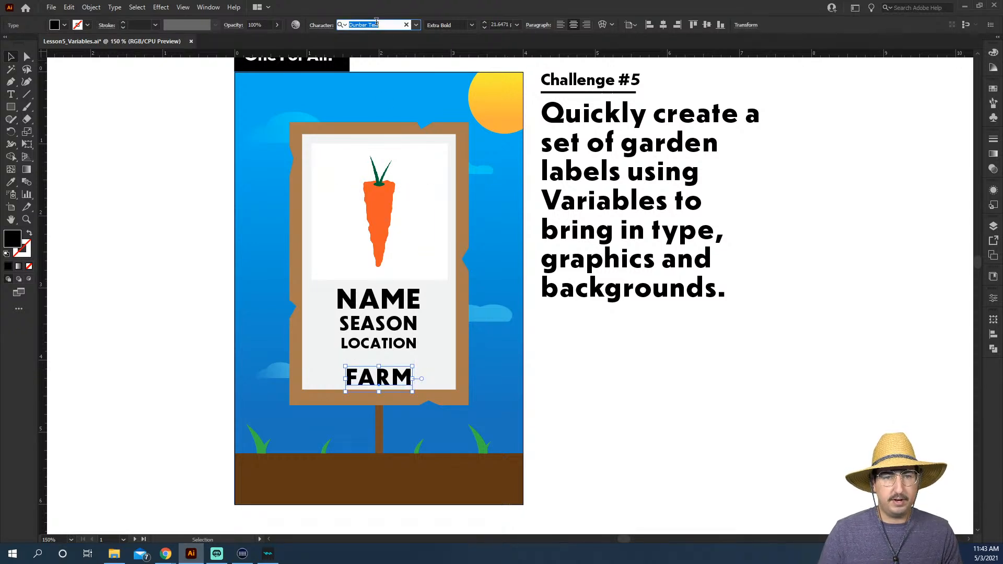
pyautogui.write('trade')
pyautogui.press('Return')
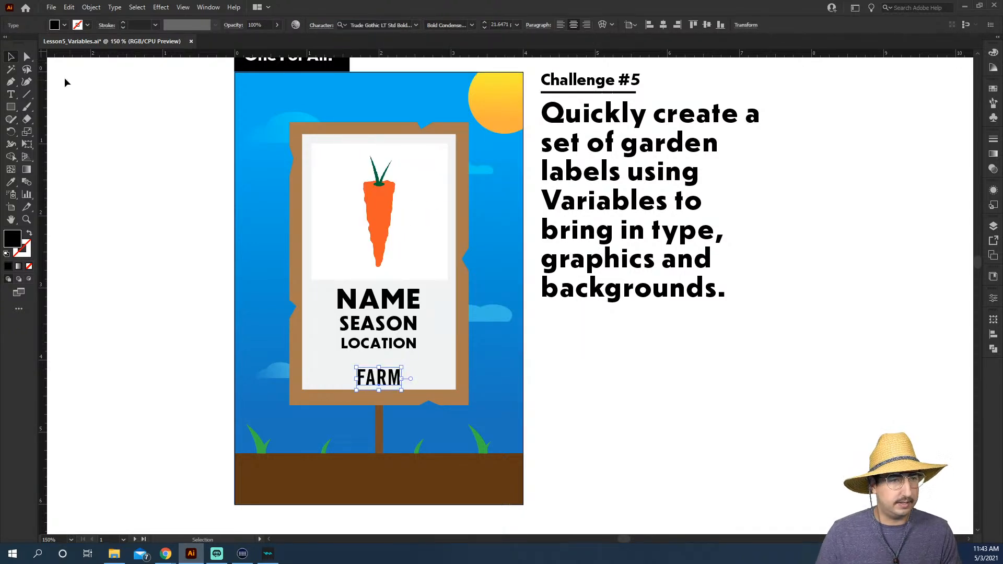
# - Set the LOCATION text's font to Dunbar Low in the Book style
pyautogui.click(379, 344)
pyautogui.click(382, 25)
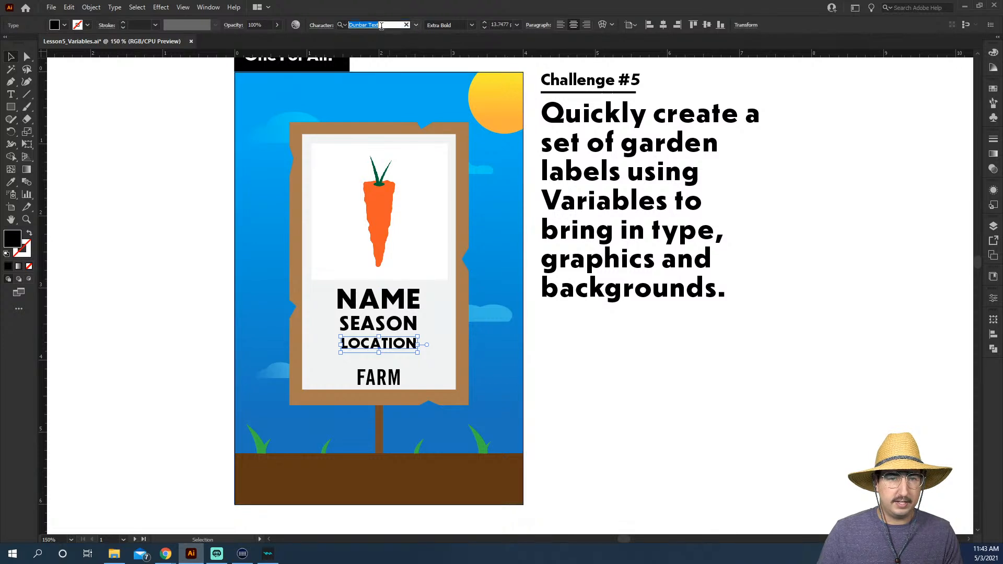
pyautogui.write('dun')
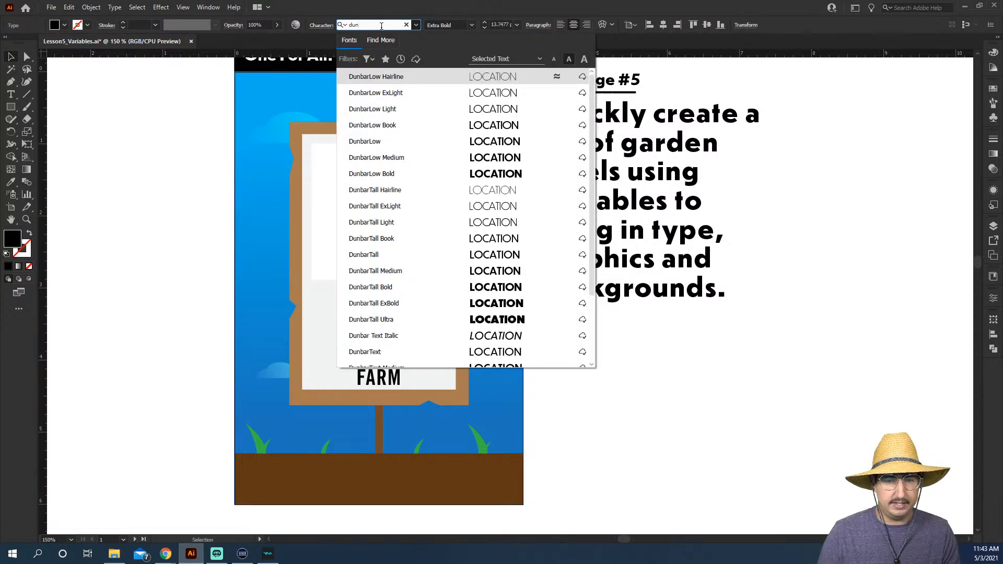
pyautogui.click(397, 125)
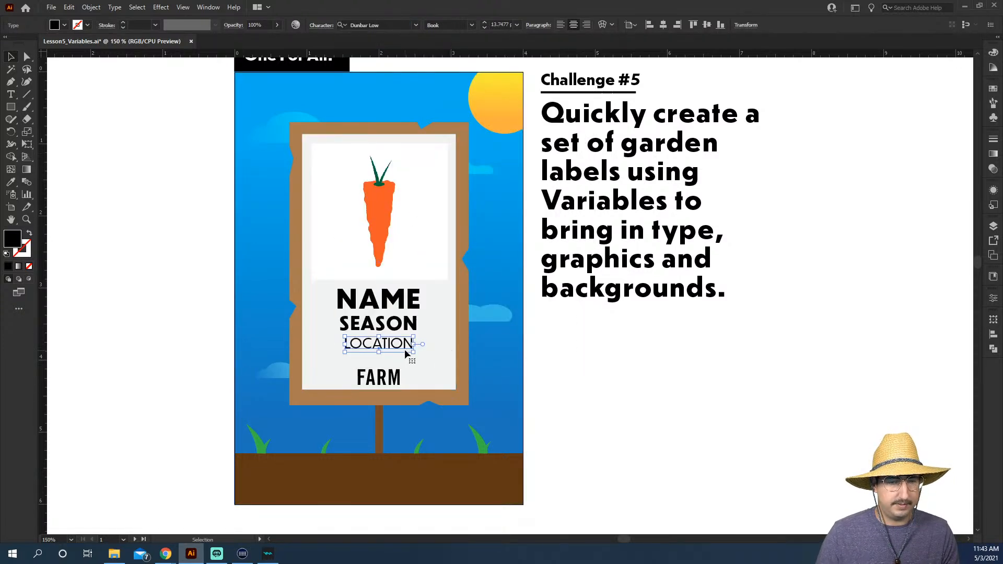
# - Move the SEASON and LOCATION texts down slightly to even out the spacing between the label lines
pyautogui.moveTo(405, 349); pyautogui.dragTo(405, 363)
pyautogui.moveTo(403, 324); pyautogui.dragTo(403, 331)
pyautogui.keyDown('shift'); pyautogui.click(386, 302); pyautogui.keyUp('shift')
pyautogui.keyDown('shift'); pyautogui.click(361, 358); pyautogui.keyUp('shift')
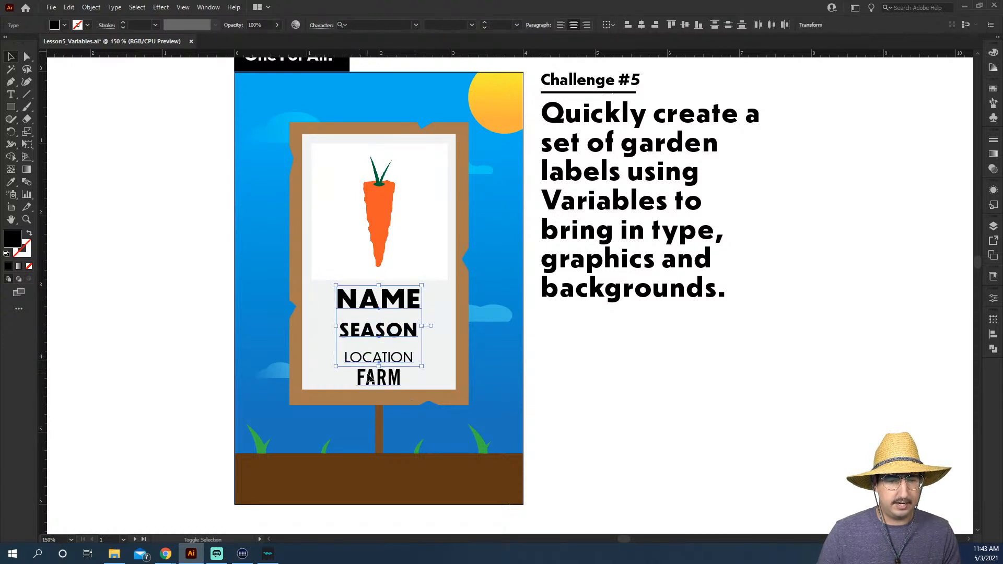
pyautogui.click(785, 372)
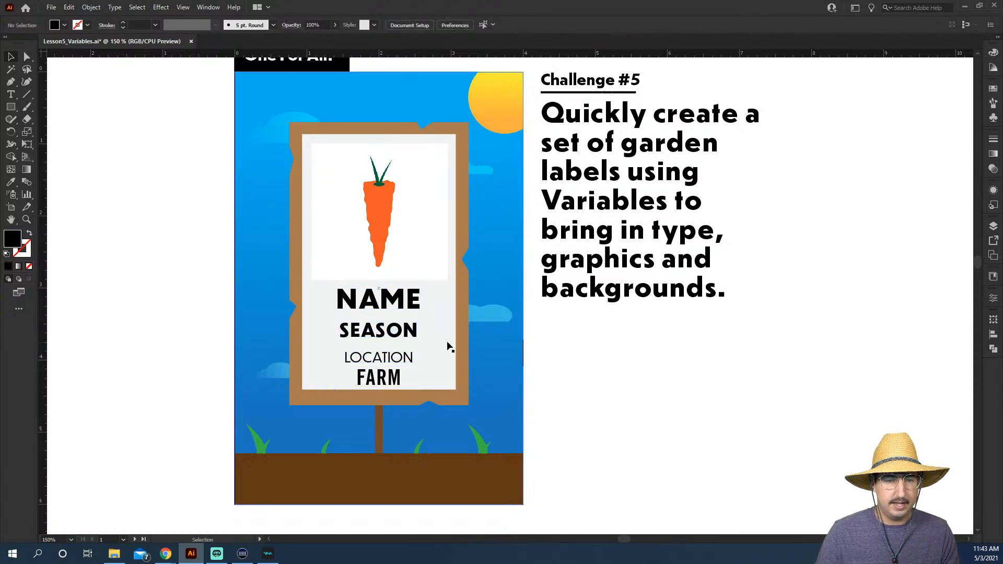
pyautogui.moveTo(407, 359); pyautogui.dragTo(407, 354)
pyautogui.click(495, 404)
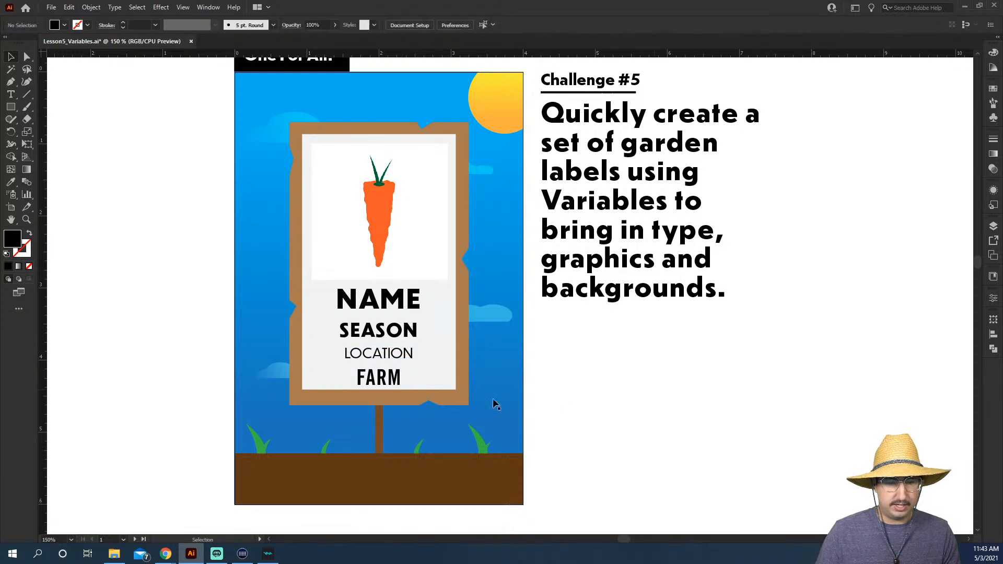
# - Nudge the FARM text up slightly, away from the sign's lower frame edge
pyautogui.click(379, 377)
pyautogui.press('Up')
pyautogui.press('Up')
pyautogui.press('Up')
pyautogui.press('Up')
pyautogui.press('Up')
pyautogui.click(608, 388)
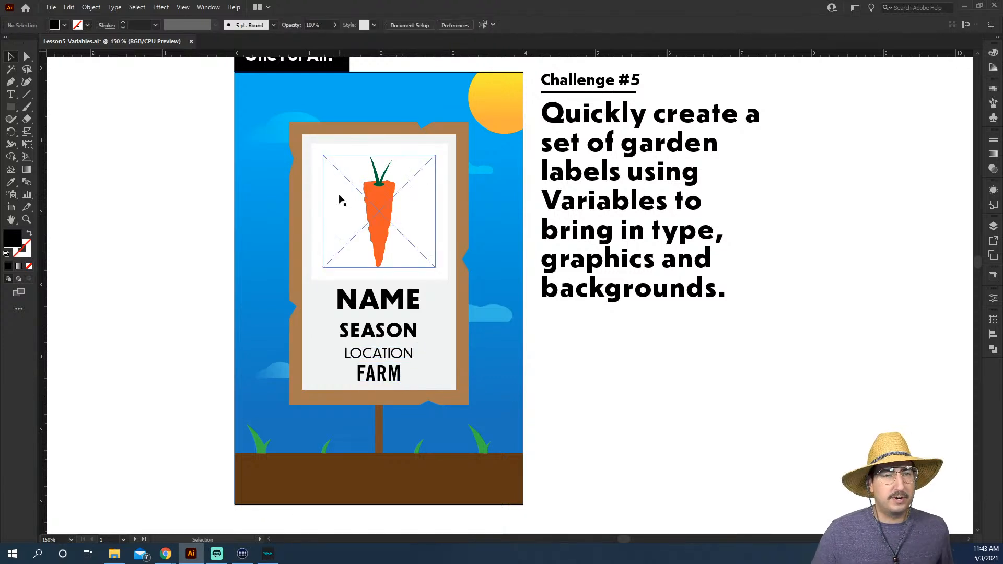
# - Open Variables, and in Chrome look up the sheet's comma-separated values download option
pyautogui.click(205, 8)
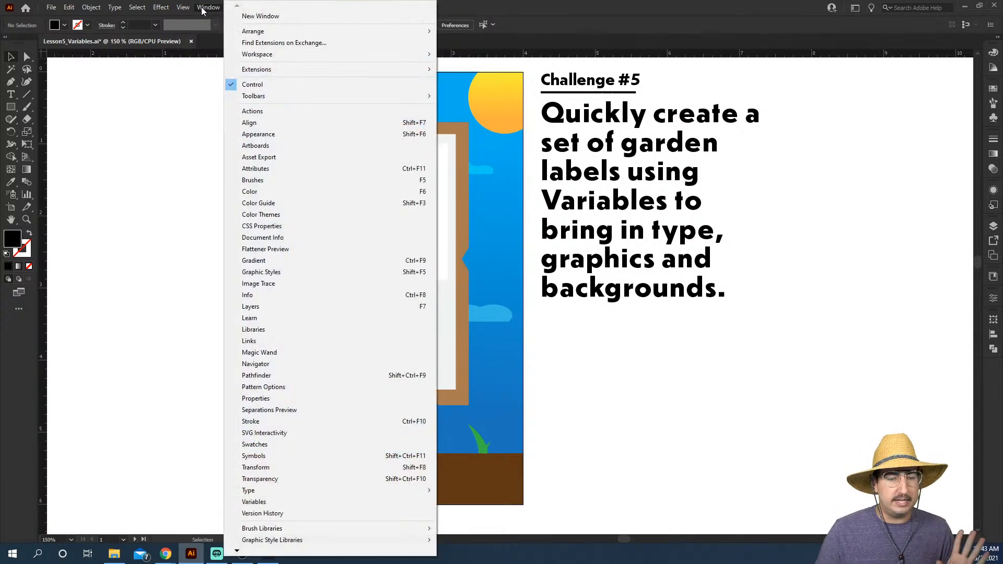
pyautogui.click(264, 503)
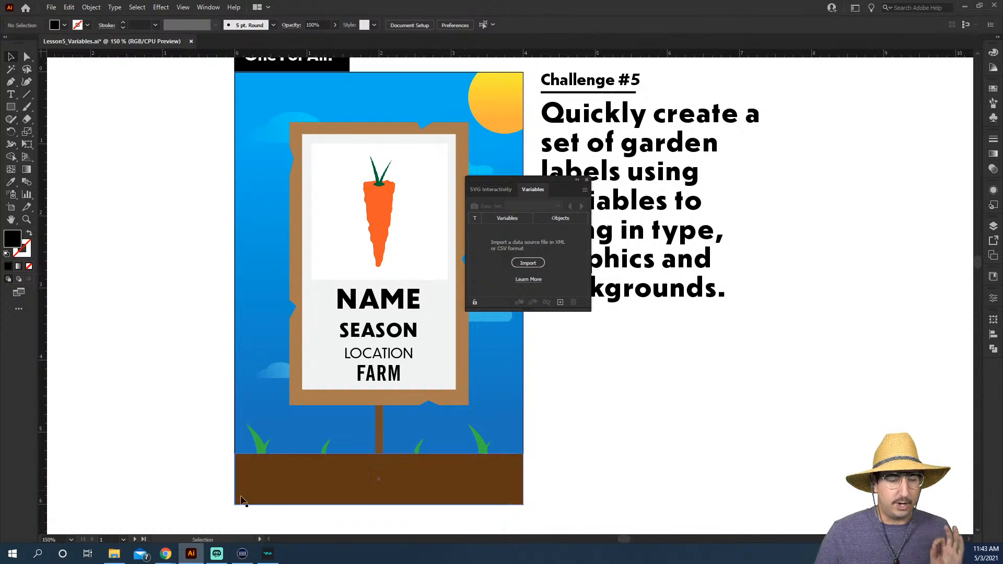
pyautogui.moveTo(165, 554)
pyautogui.click(220, 502)
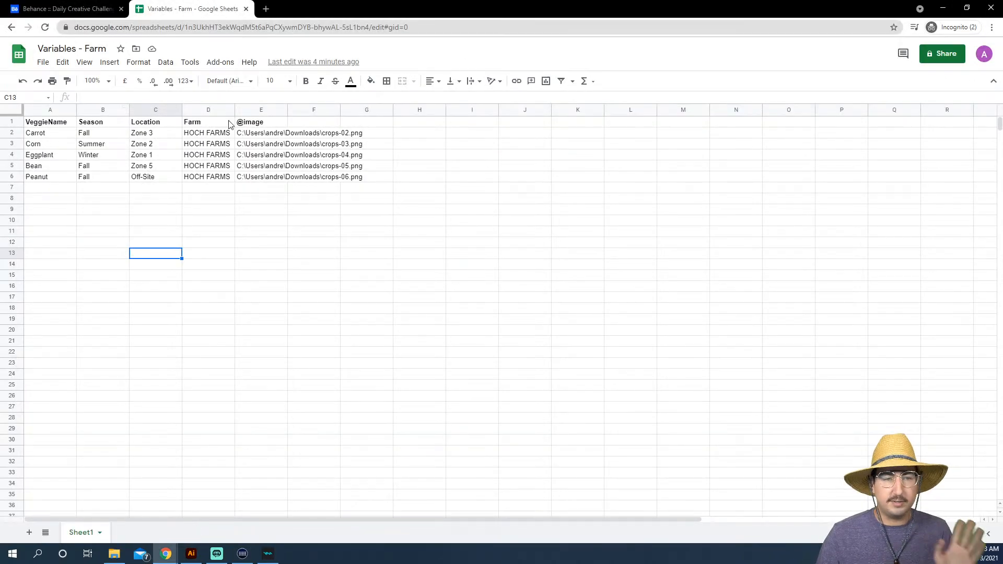
pyautogui.click(44, 67)
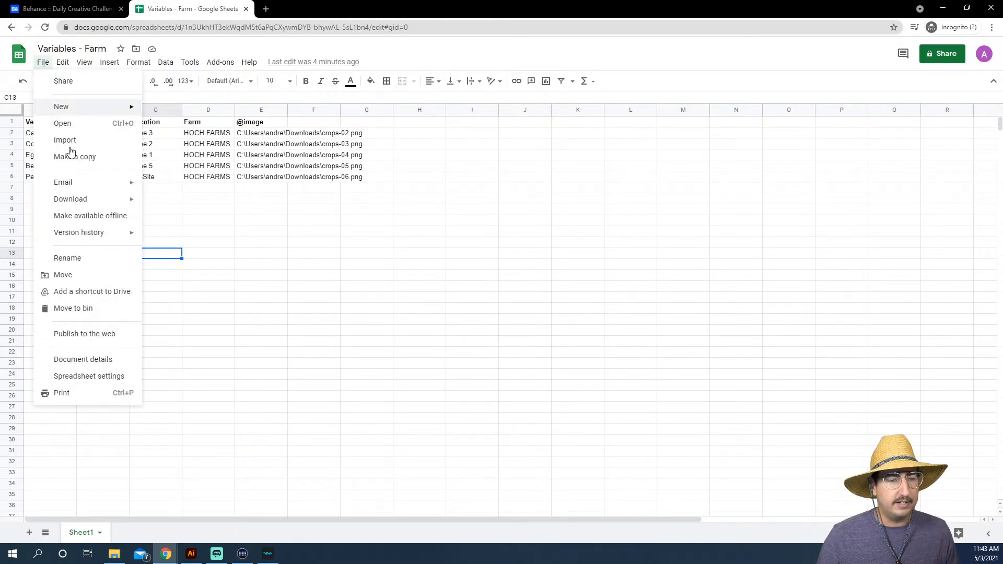
pyautogui.moveTo(81, 200)
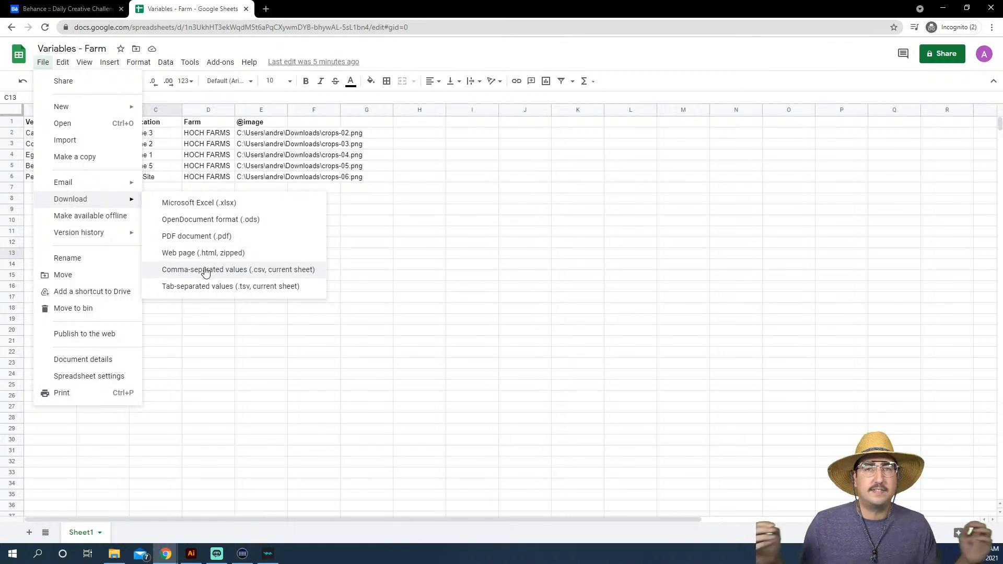
# - Switch back to Illustrator and import Variables.csv as the variable data source
pyautogui.click(192, 554)
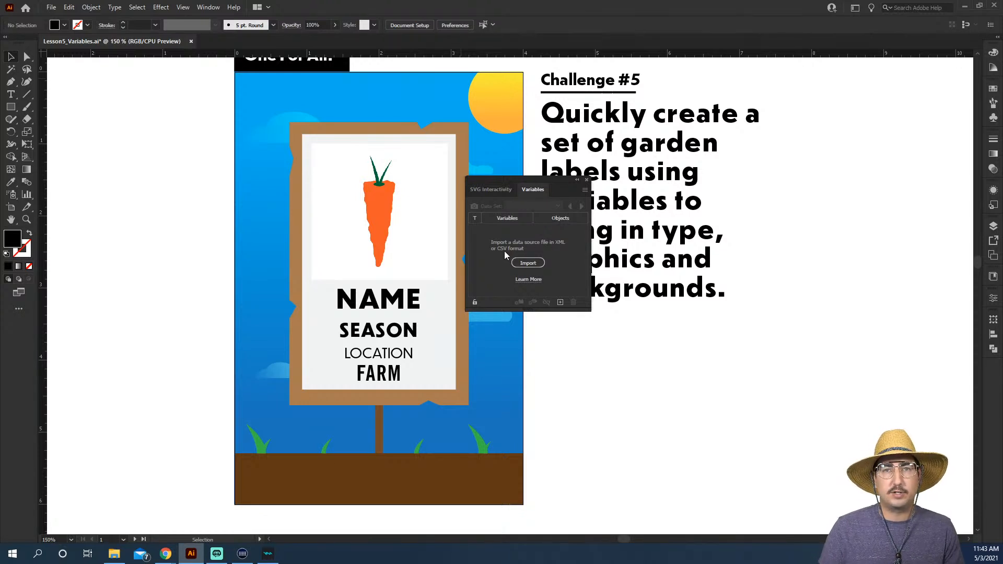
pyautogui.click(529, 263)
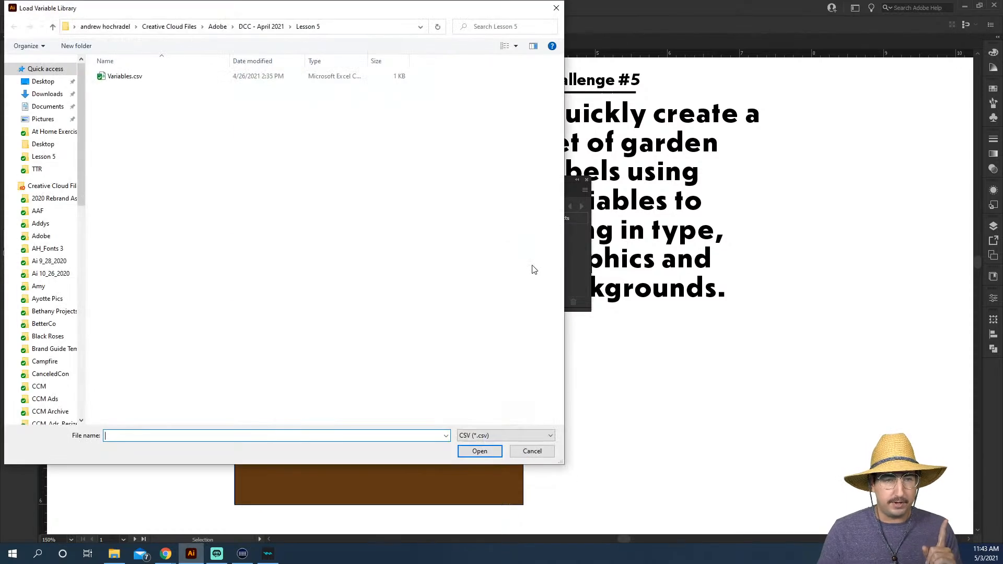
pyautogui.doubleClick(127, 77)
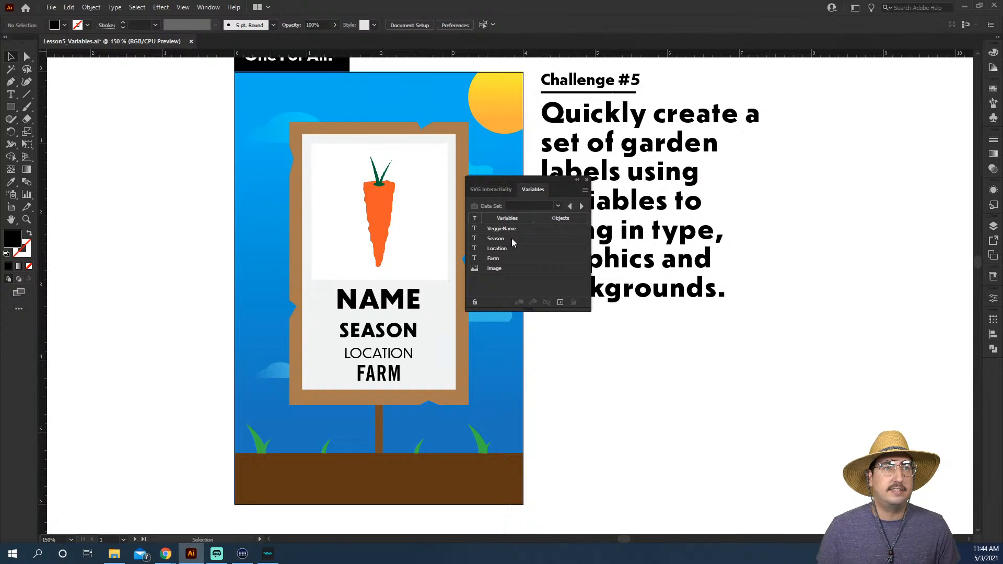
# - Bind the NAME text to the VeggieName variable
pyautogui.click(338, 184)
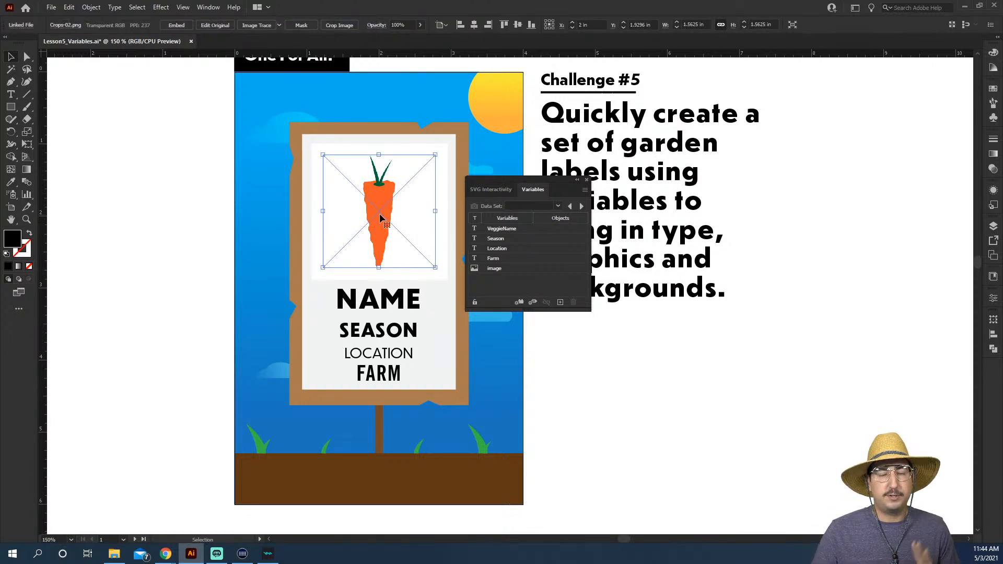
pyautogui.click(392, 296)
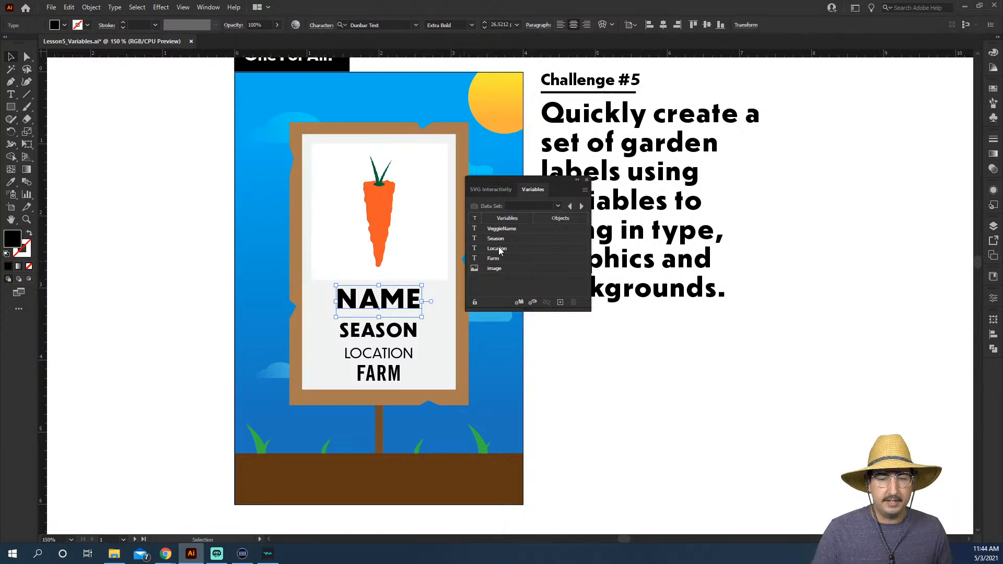
pyautogui.click(514, 231)
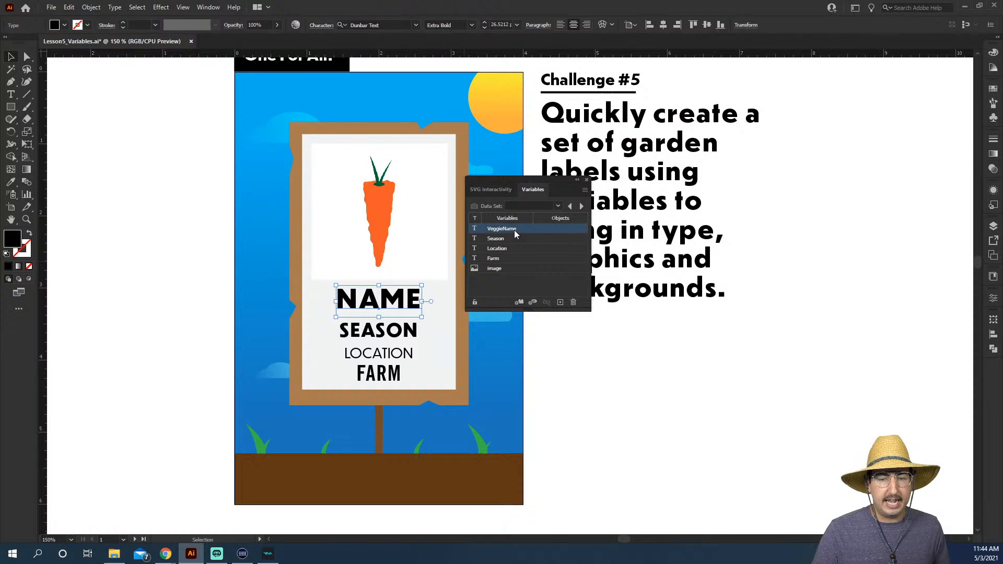
pyautogui.click(521, 302)
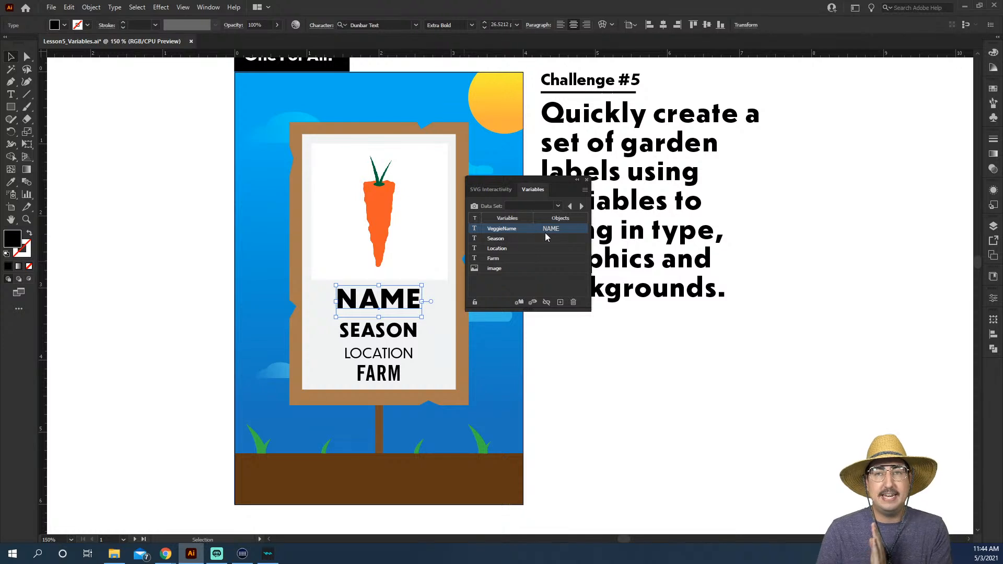
# - Bind the SEASON text to the Season variable
pyautogui.click(532, 239)
pyautogui.click(411, 331)
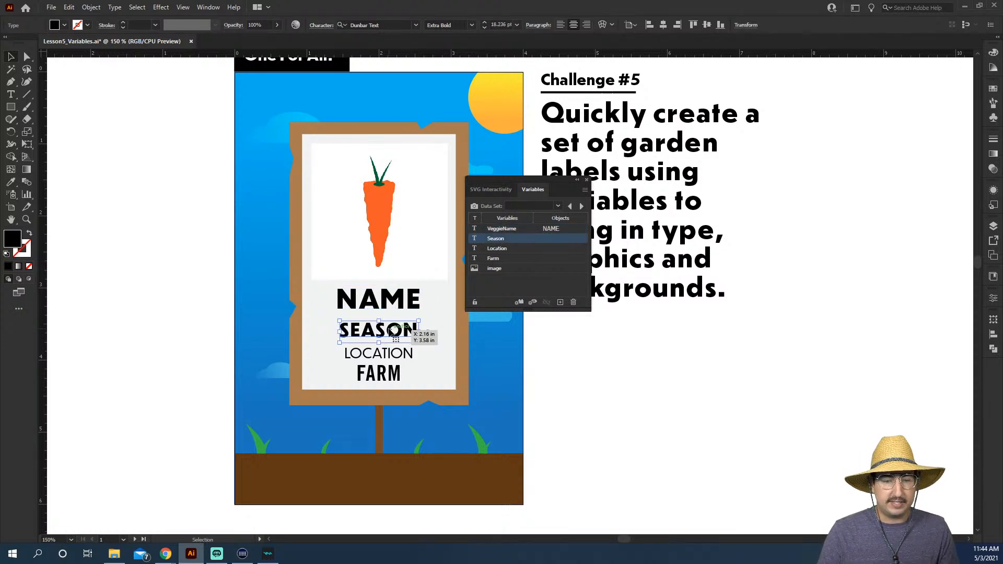
pyautogui.click(520, 303)
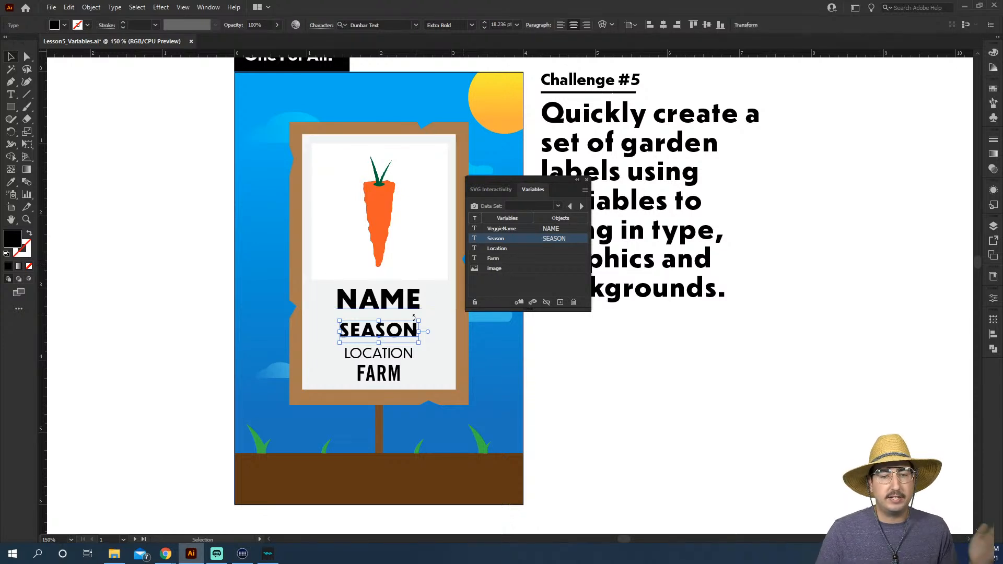
# - Bind the LOCATION text to the Location variable
pyautogui.click(407, 349)
pyautogui.click(510, 249)
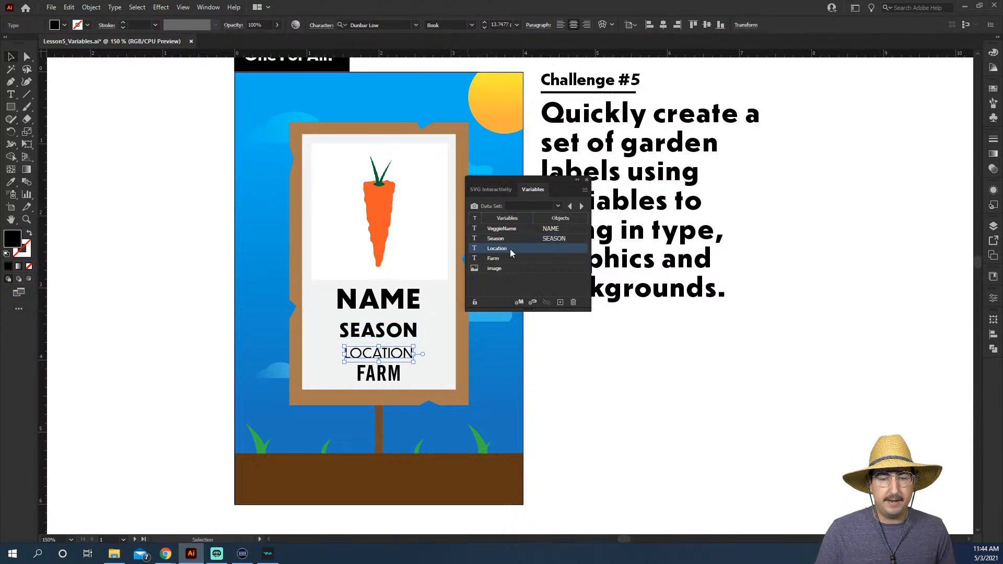
pyautogui.click(519, 304)
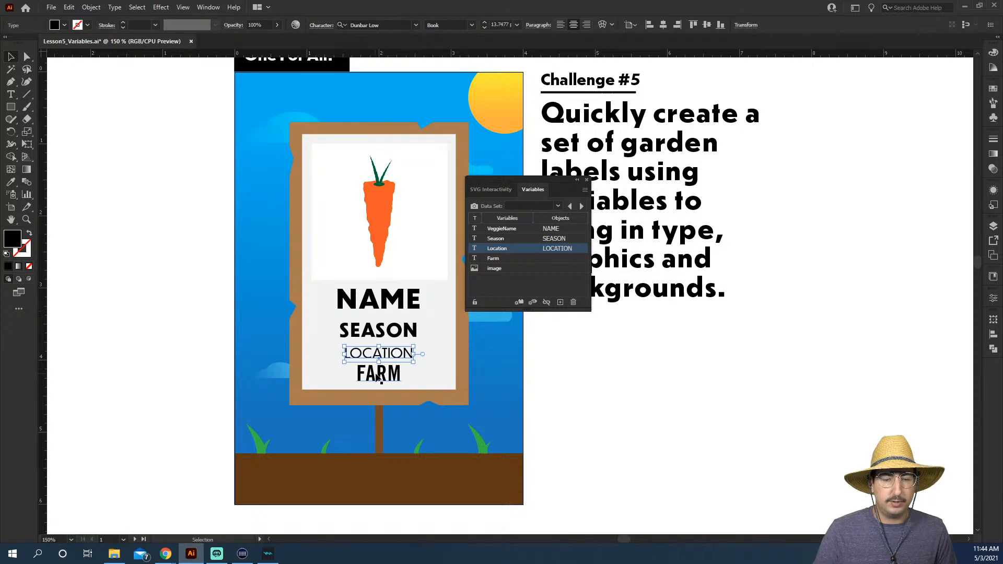
# - Bind the FARM text to the Farm variable
pyautogui.click(380, 375)
pyautogui.click(510, 258)
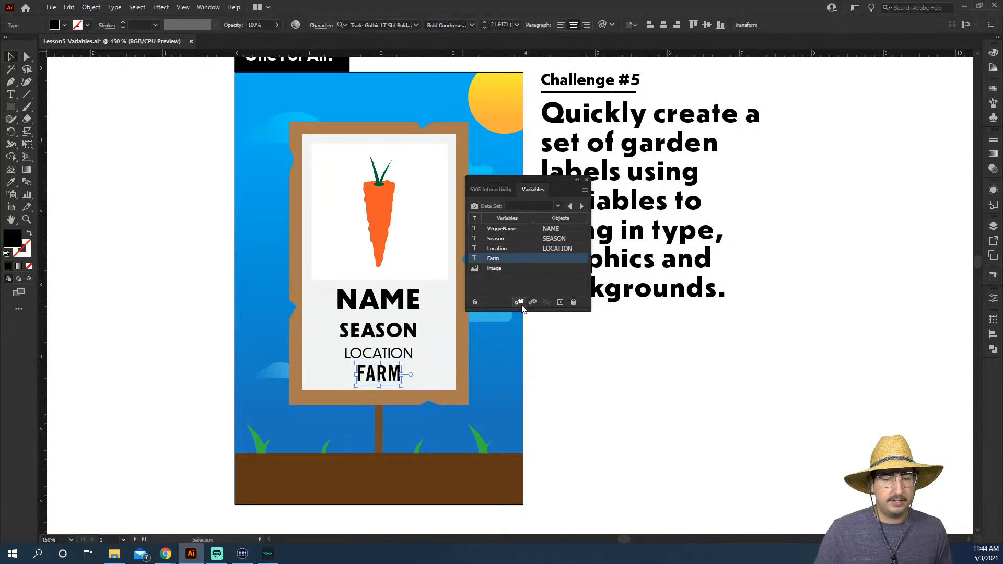
pyautogui.click(519, 303)
# - Bind the linked carrot image to the image variable
pyautogui.click(421, 256)
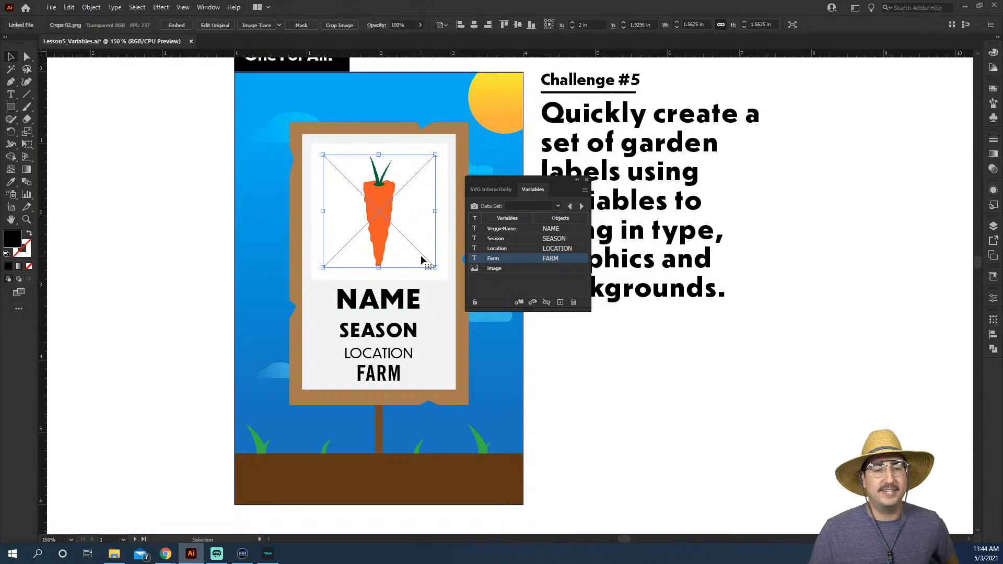
pyautogui.click(503, 269)
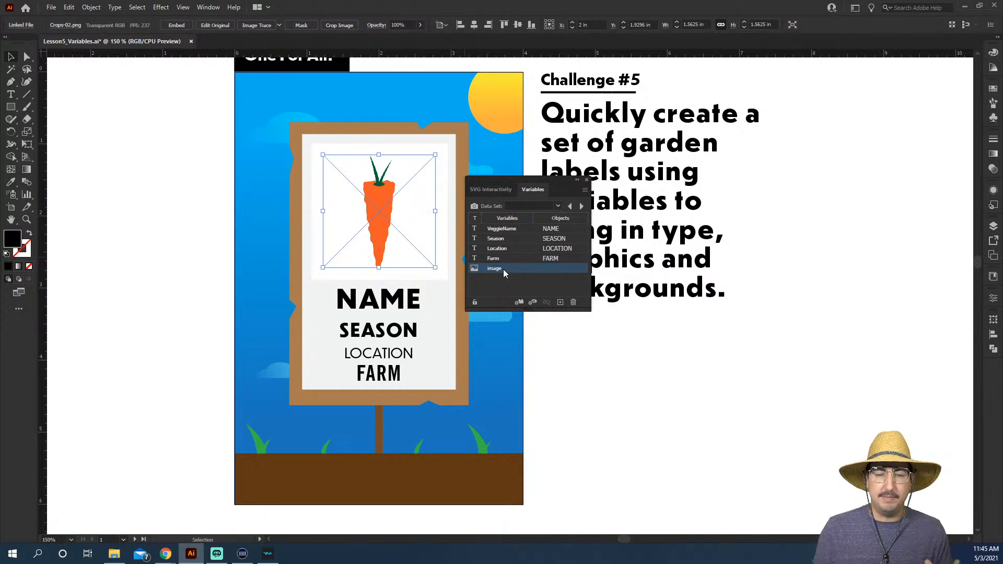
pyautogui.click(518, 303)
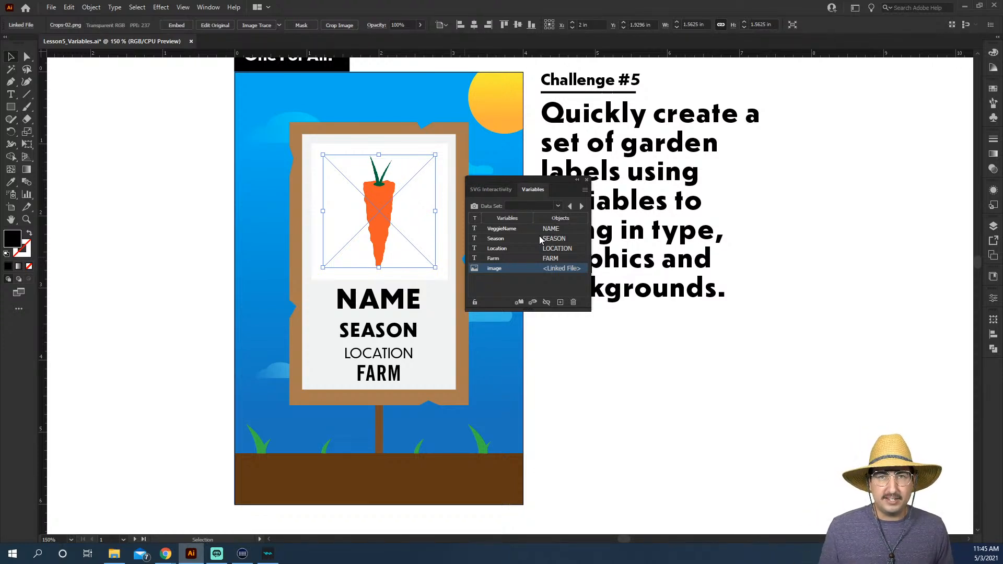
# - Check the crop rows in the Variables - Farm Google Sheet in Chrome and return to Illustrator
pyautogui.click(559, 205)
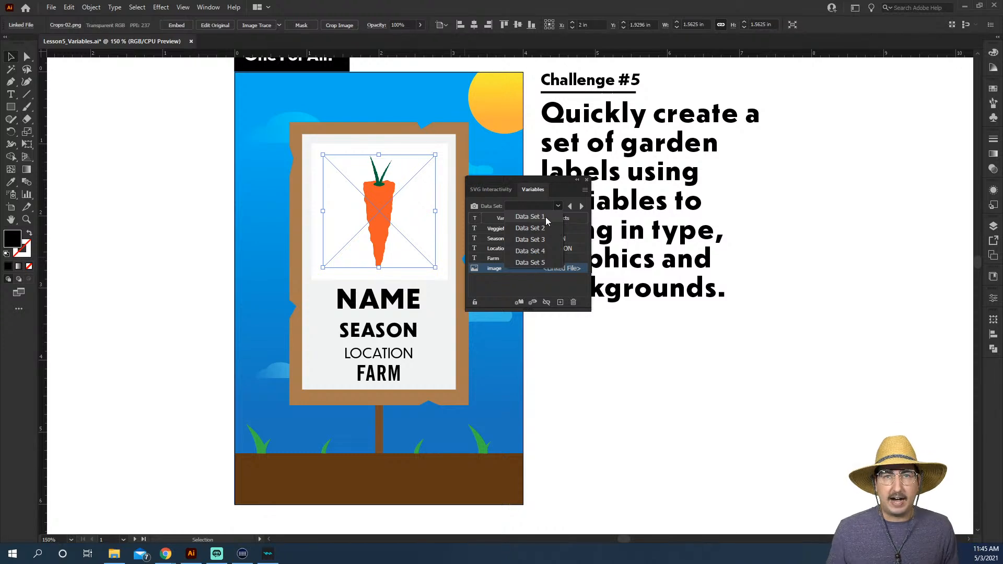
pyautogui.click(545, 217)
pyautogui.moveTo(165, 554)
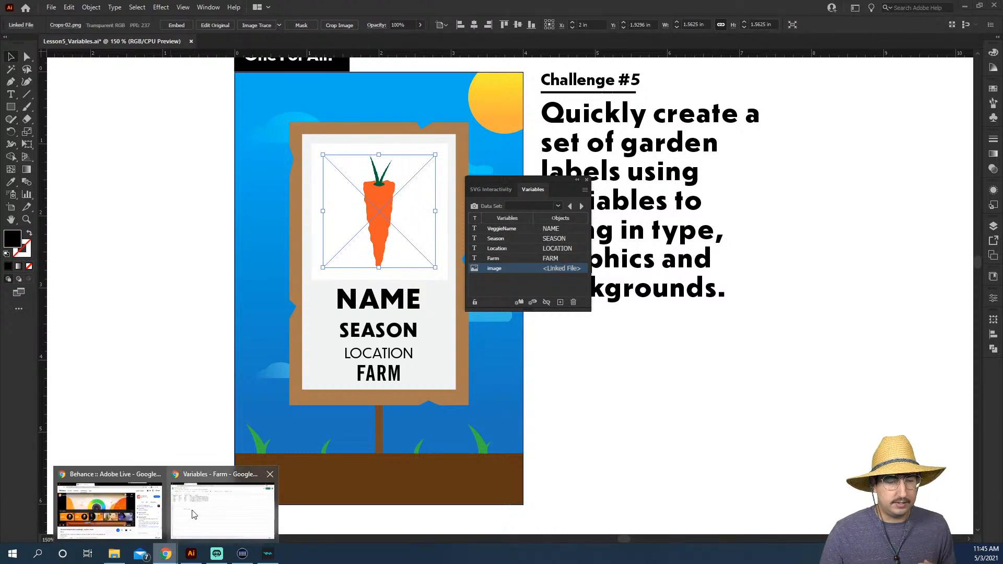
pyautogui.click(225, 502)
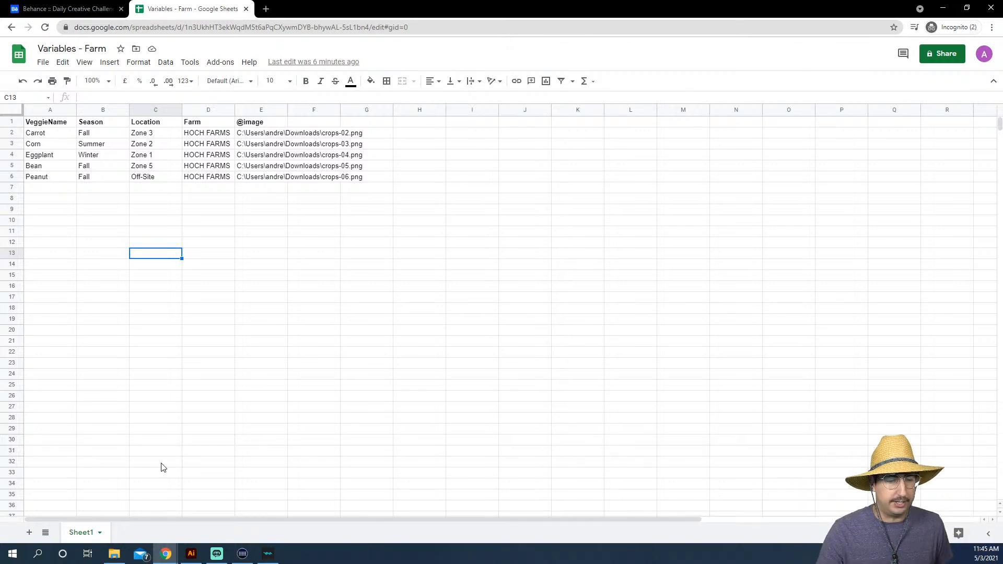
pyautogui.click(191, 553)
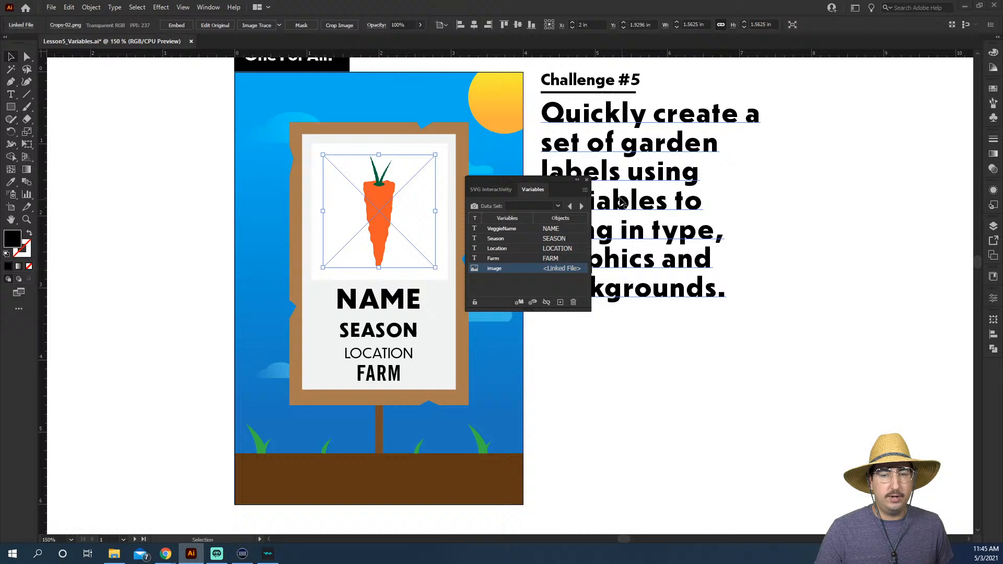
# - Apply Data Set 1 to the sign and advance through the following data sets to Data Set 5
pyautogui.click(558, 206)
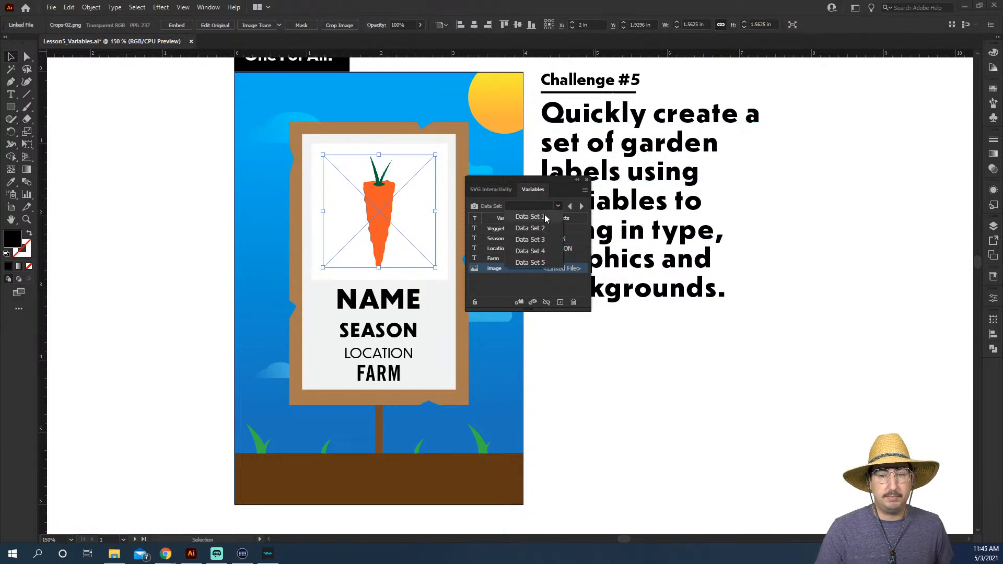
pyautogui.click(544, 216)
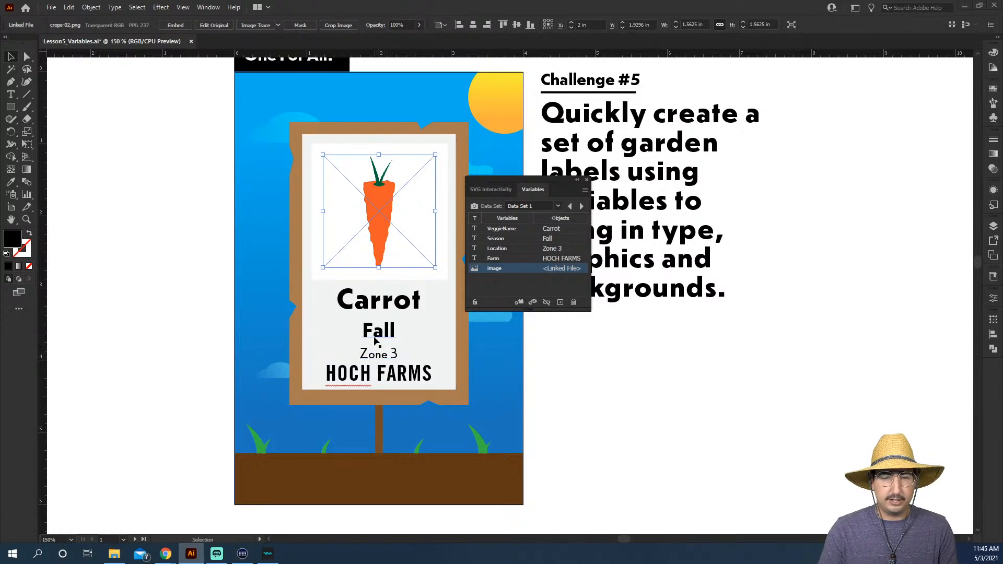
pyautogui.click(582, 207)
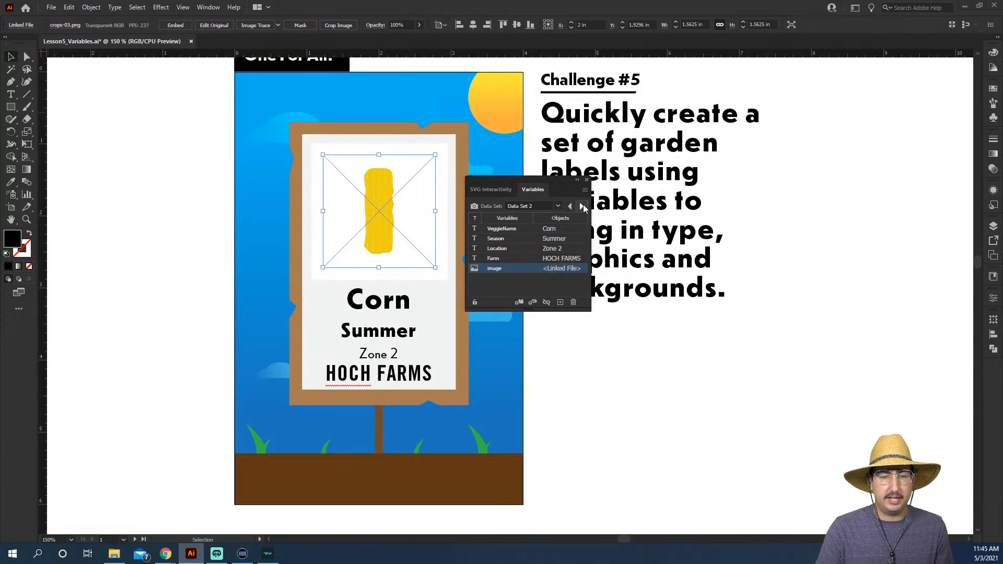
pyautogui.click(190, 241)
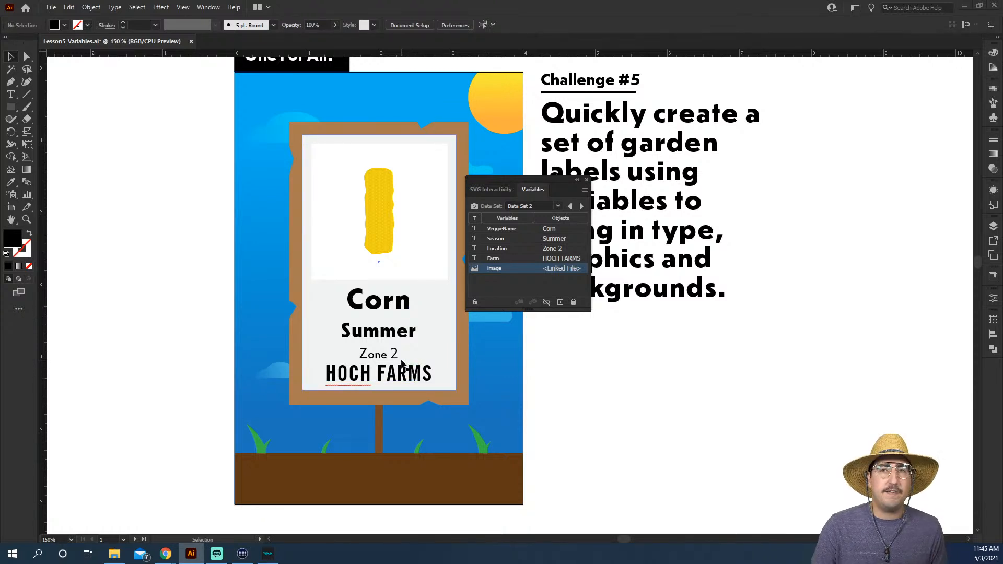
pyautogui.click(582, 207)
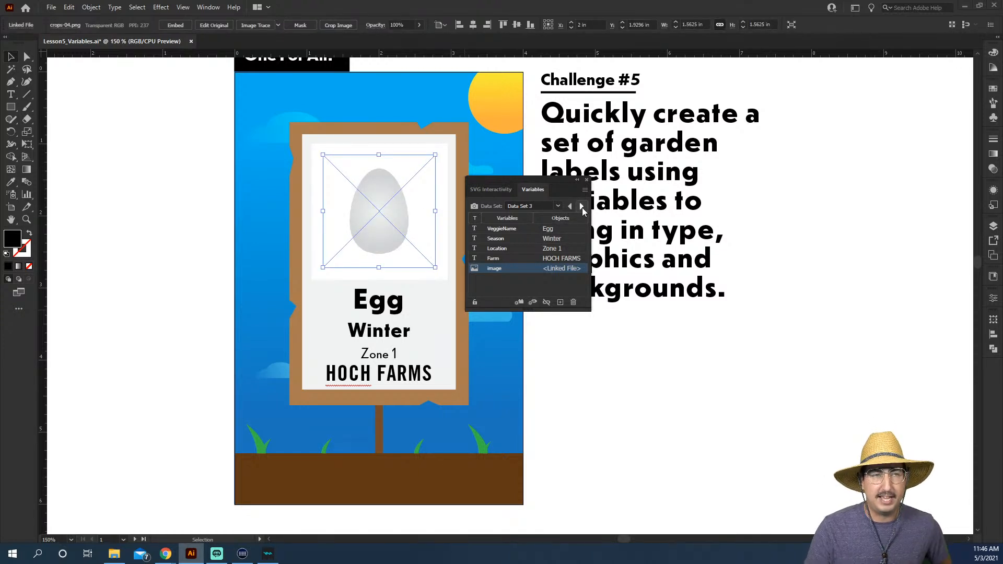
pyautogui.click(582, 207)
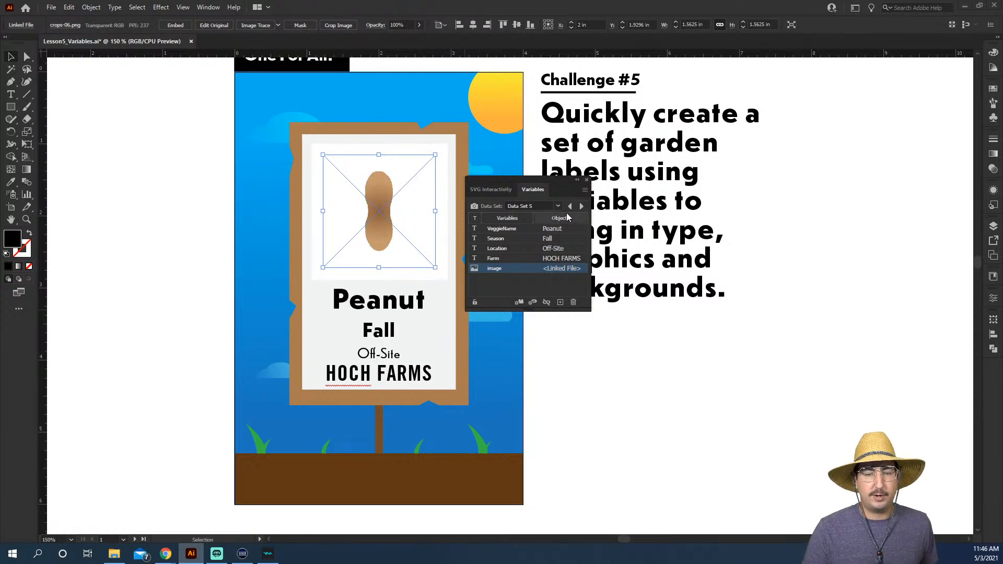
# - Switch back and forth between the neighbouring data sets, finishing with Data Set 3 on the sign
pyautogui.click(569, 207)
pyautogui.click(569, 207)
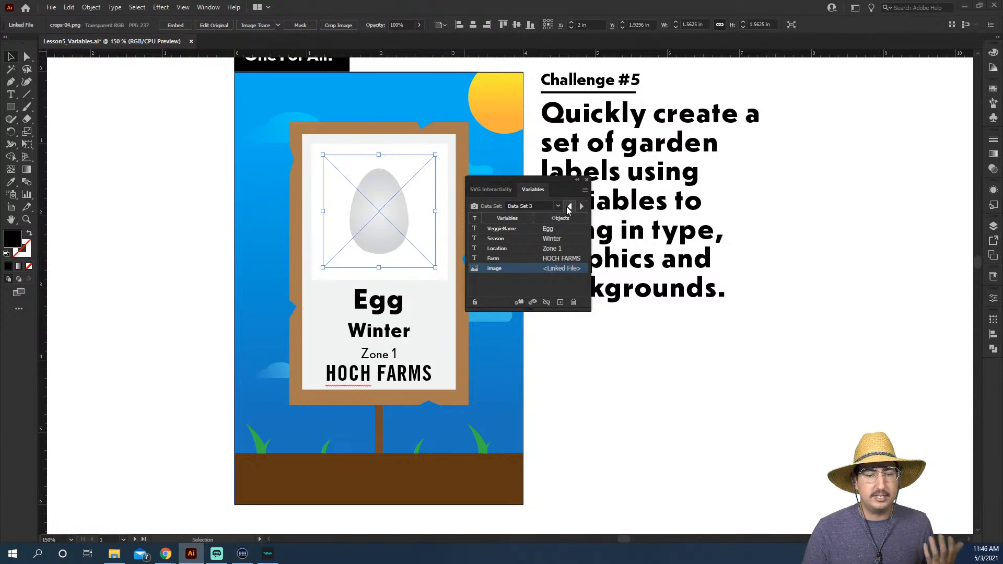
pyautogui.click(581, 207)
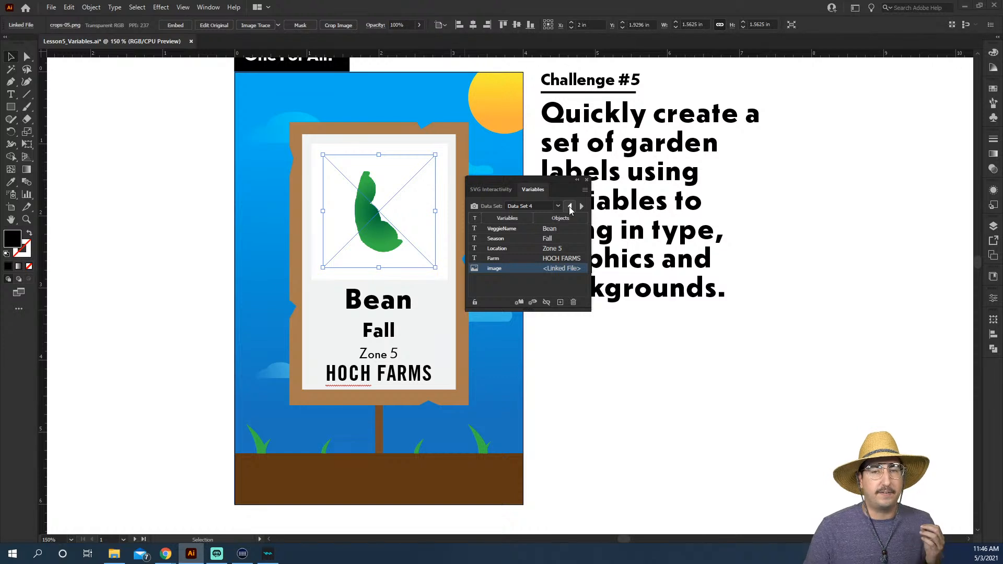
pyautogui.click(570, 208)
pyautogui.click(582, 207)
pyautogui.click(571, 208)
pyautogui.click(581, 208)
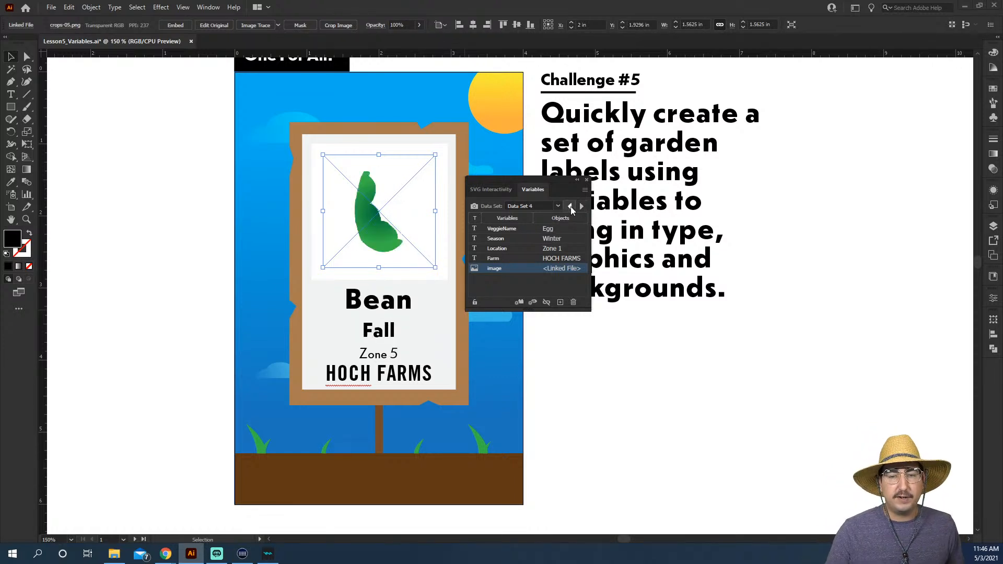
pyautogui.click(570, 207)
# - Move the floating Variables panel away from the sign artwork, over the challenge text
pyautogui.click(585, 190)
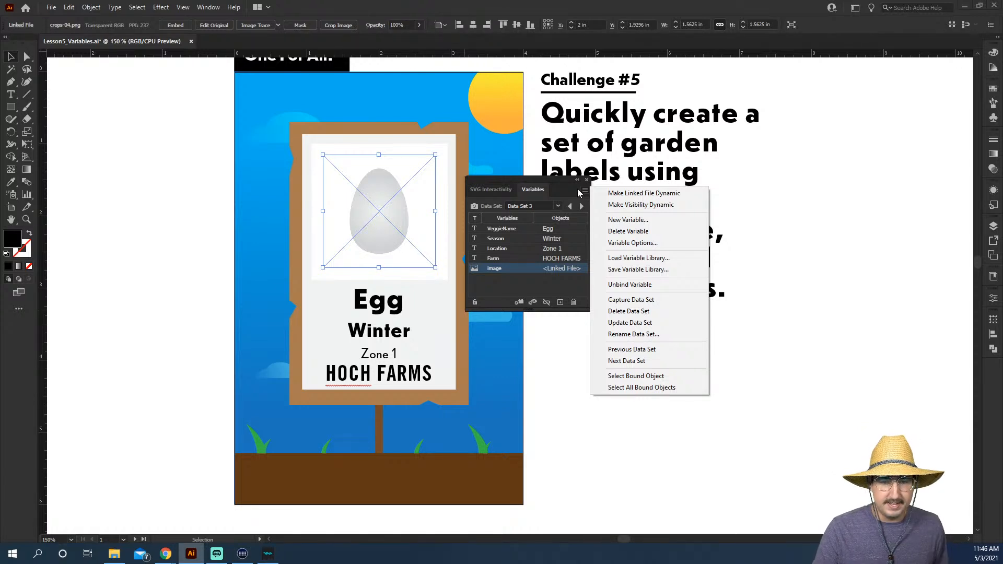
pyautogui.click(571, 199)
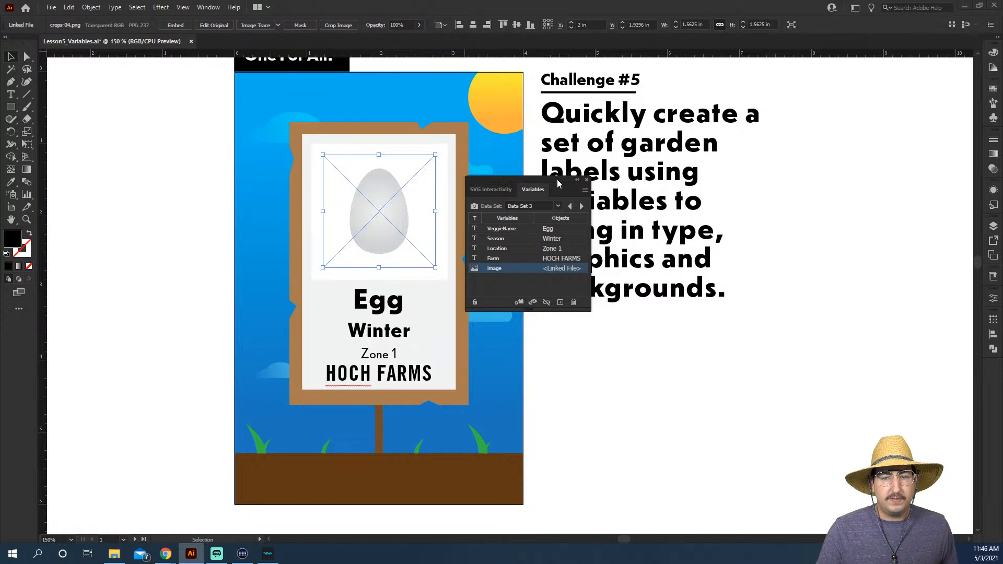
pyautogui.moveTo(562, 184); pyautogui.dragTo(795, 203)
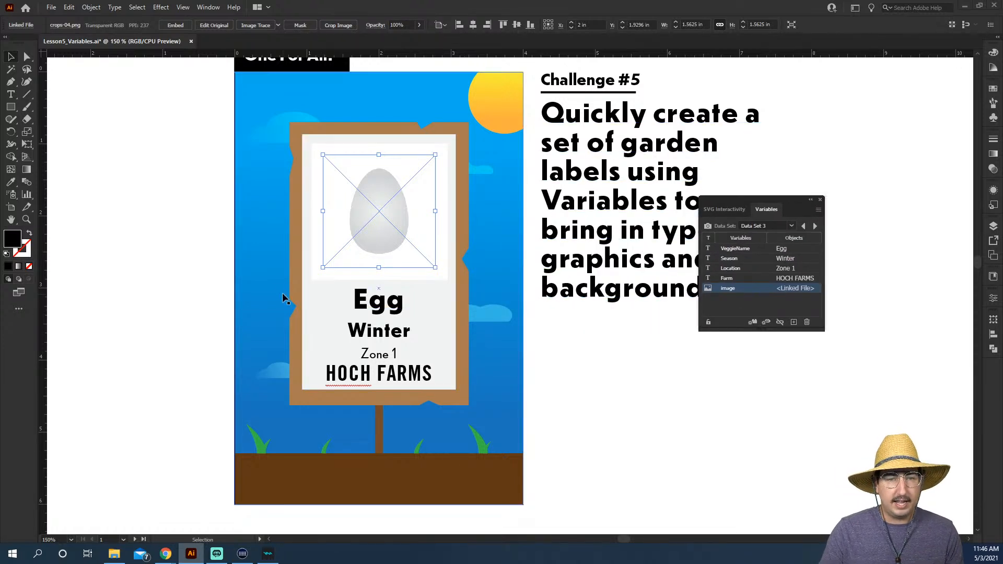
# - Delete the white square behind the crop image on the sign
pyautogui.click(378, 302)
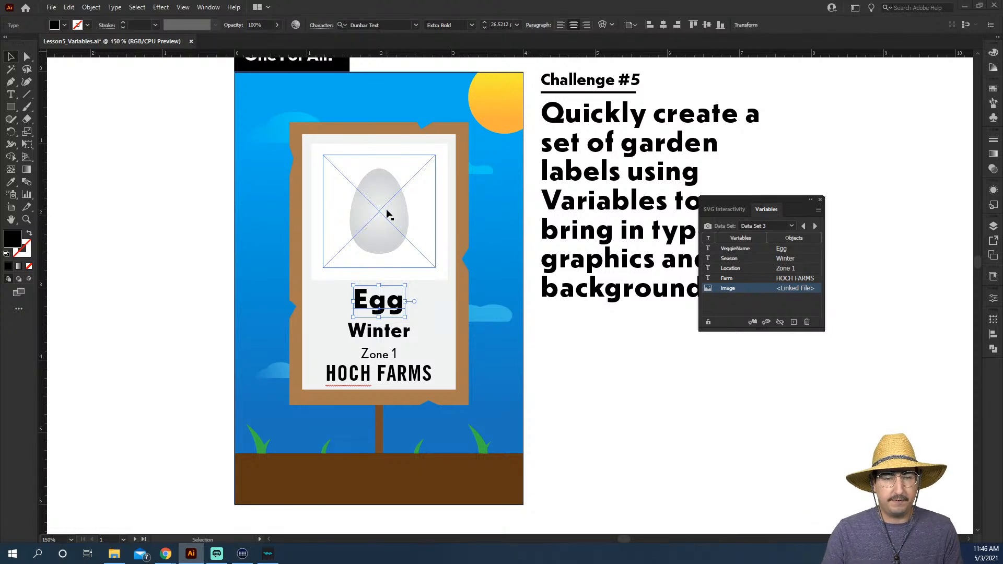
pyautogui.click(395, 153)
pyautogui.hotkey('ctrl', 'shift', 'a')
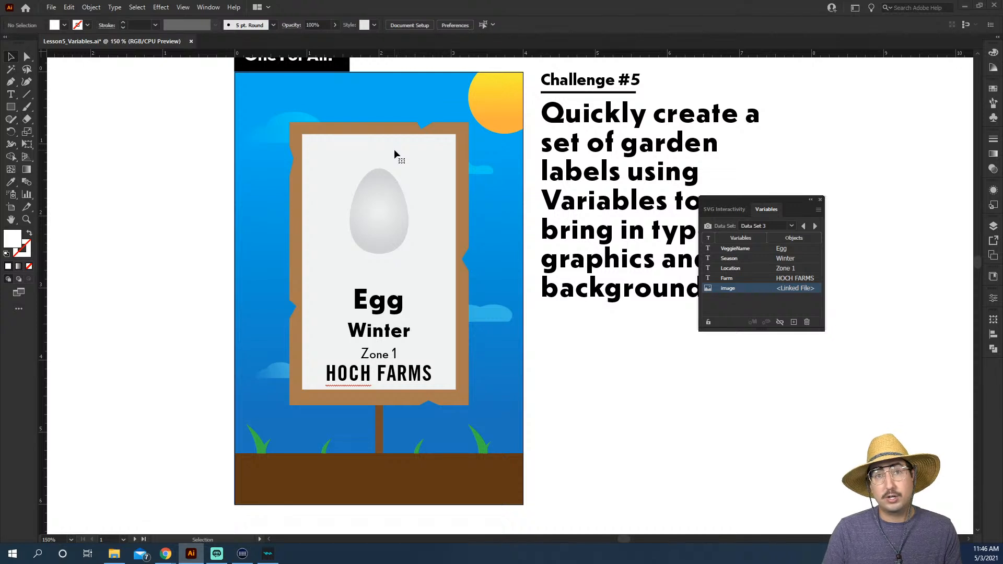
# - Draw a circle about 1.6 in across centred on the crop image and fill it with the sign frame's brown
pyautogui.press('l')
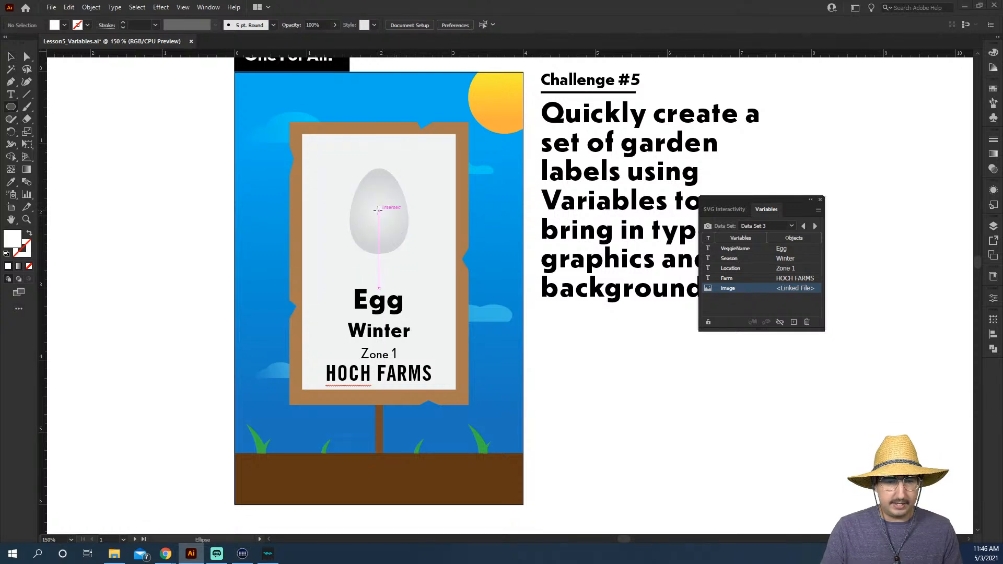
pyautogui.moveTo(379, 211); pyautogui.dragTo(321, 154)
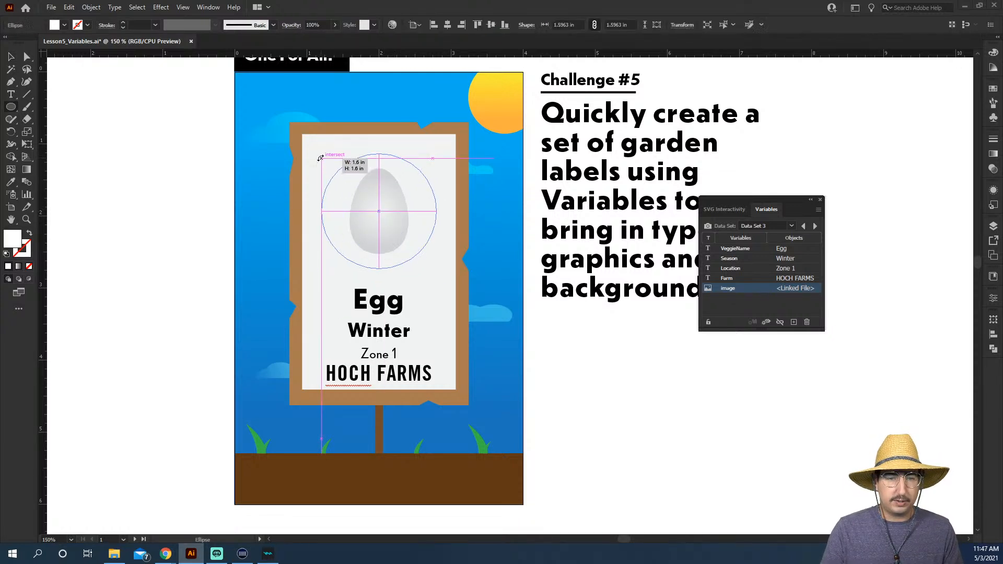
pyautogui.press('i')
pyautogui.click(461, 133)
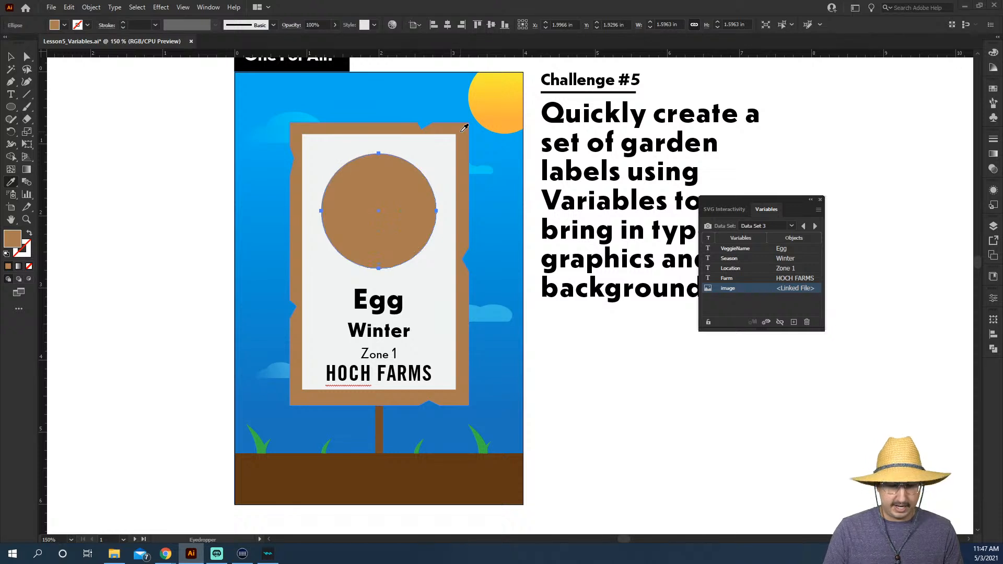
# - Place the circle behind the crop image, refill it with the sun's yellow-orange gradient, and deselect it
pyautogui.hotkey('ctrl', '[')
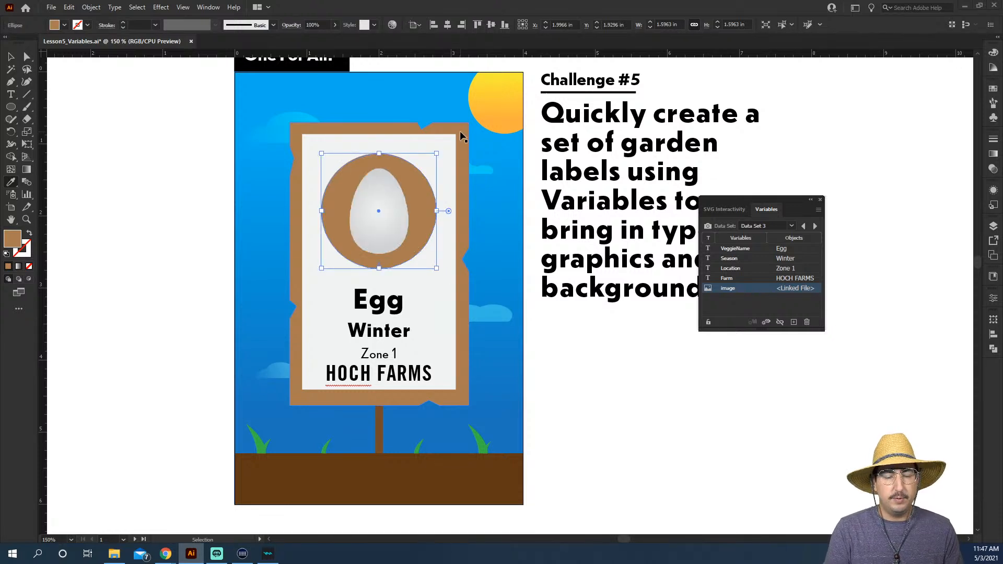
pyautogui.click(482, 103)
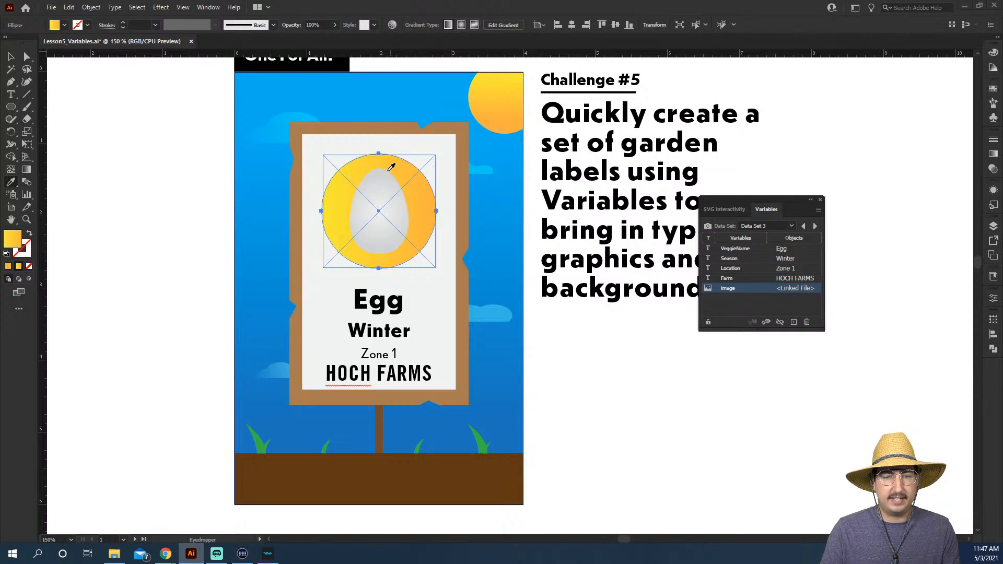
pyautogui.press('v')
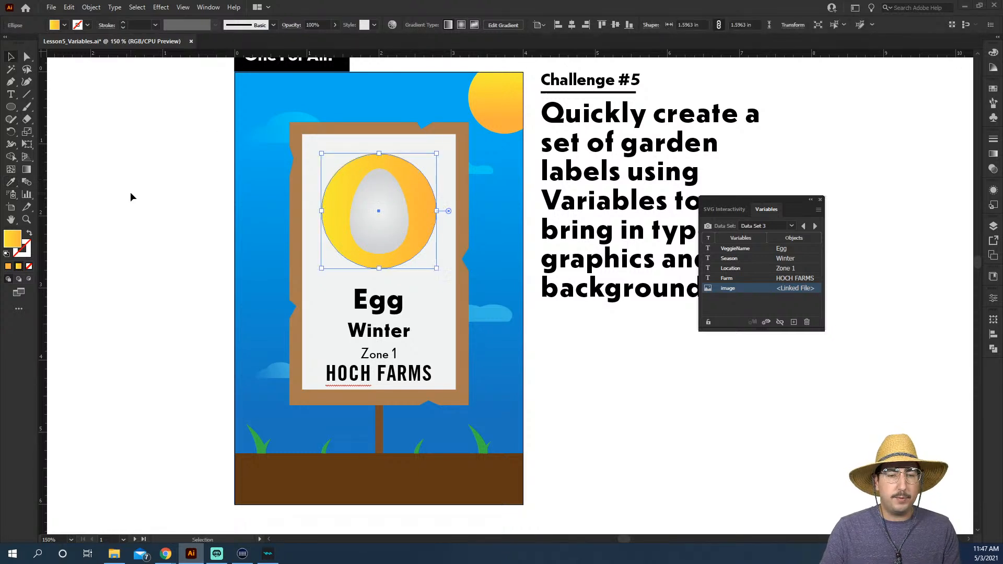
pyautogui.click(141, 203)
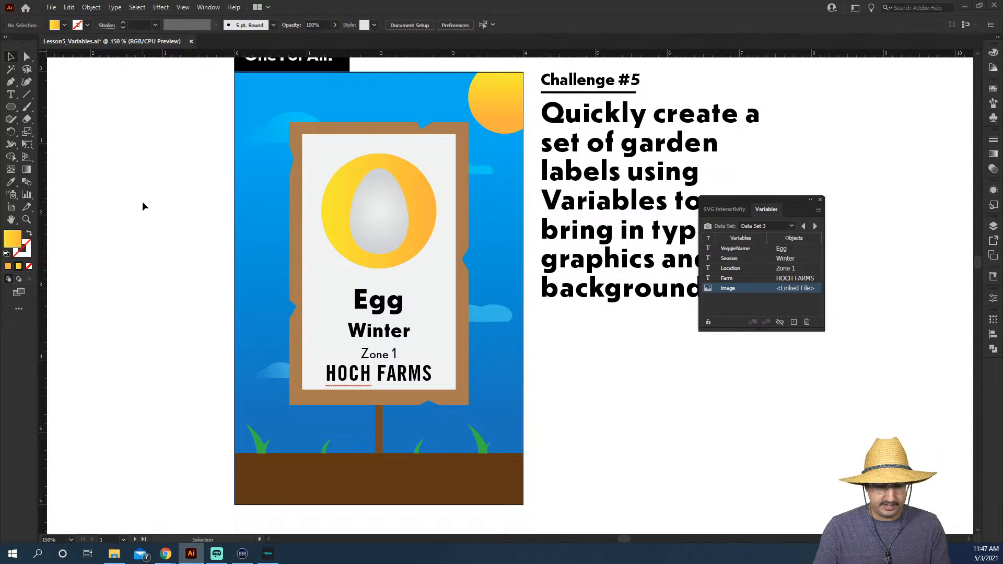
# - Draw a small circle about 0.75 in across beside the sign's left edge and start a Roughen effect on it
pyautogui.press('l')
pyautogui.moveTo(253, 193); pyautogui.dragTo(306, 246)
pyautogui.click(164, 7)
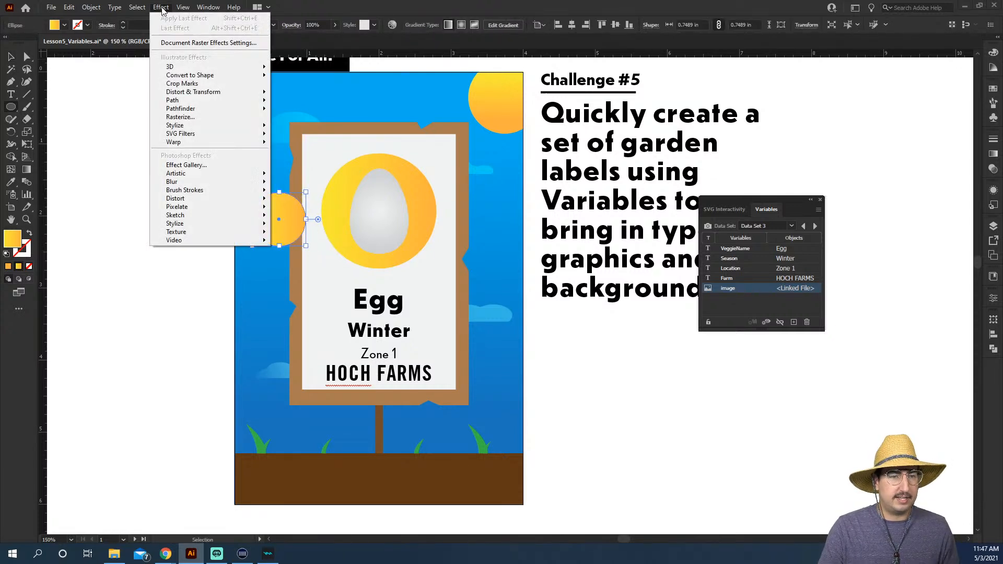
pyautogui.moveTo(199, 102)
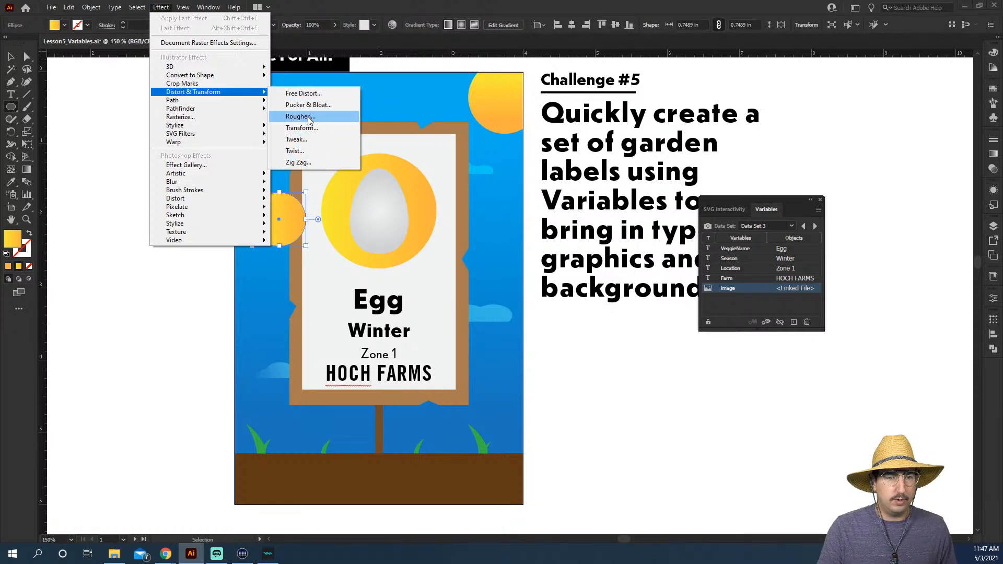
pyautogui.click(302, 117)
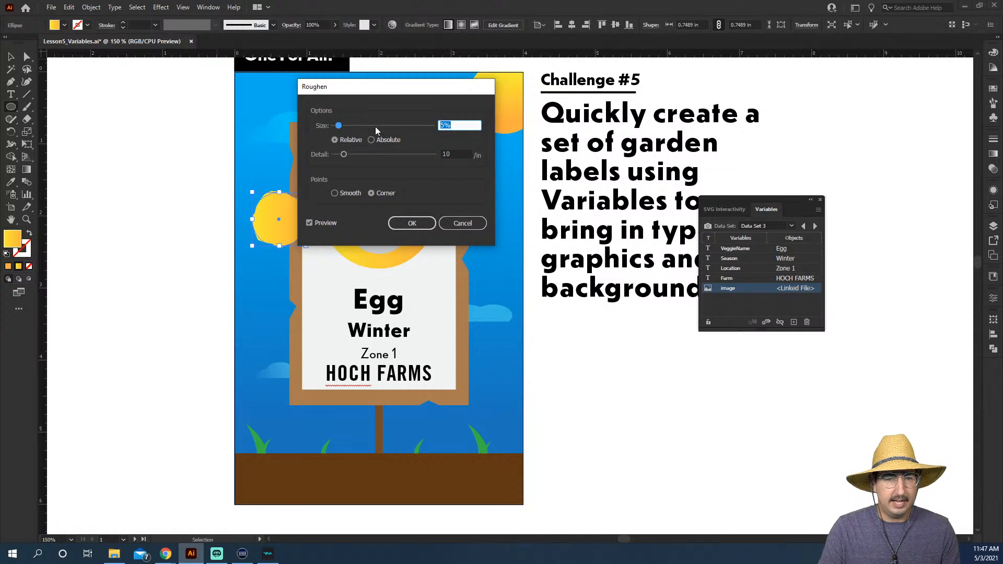
# - Roughen the small circle with a relative size of 60%, detail of 3/in and smooth points
pyautogui.moveTo(344, 154); pyautogui.dragTo(395, 154)
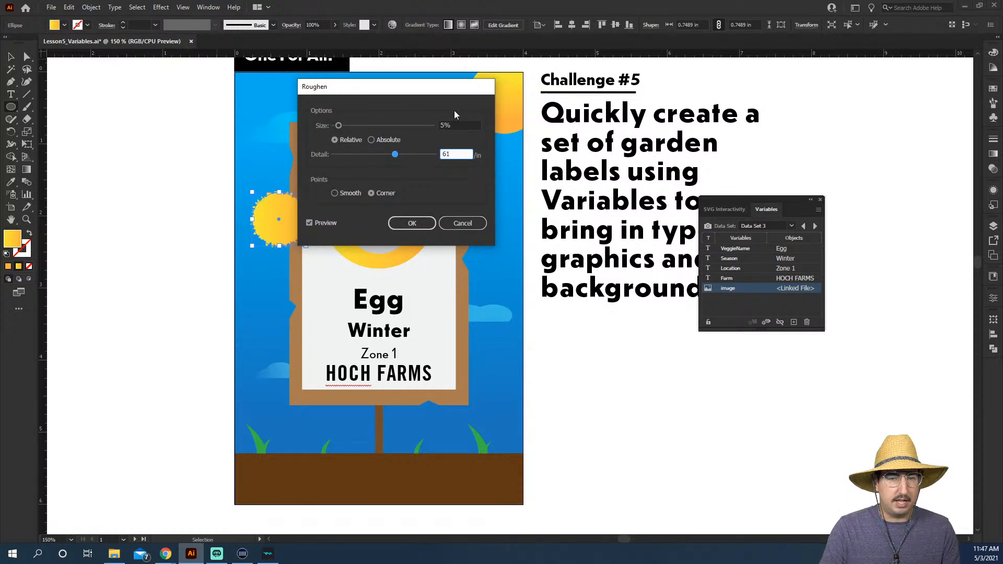
pyautogui.click(455, 124)
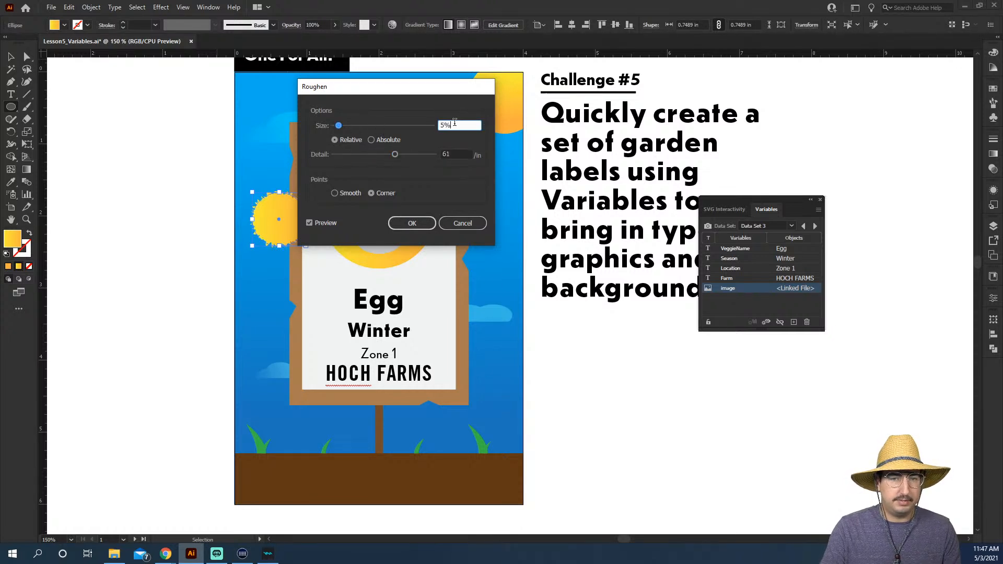
pyautogui.click(393, 125)
pyautogui.press('Tab')
pyautogui.press('Down')
pyautogui.press('Down')
pyautogui.press('Down')
pyautogui.press('Down')
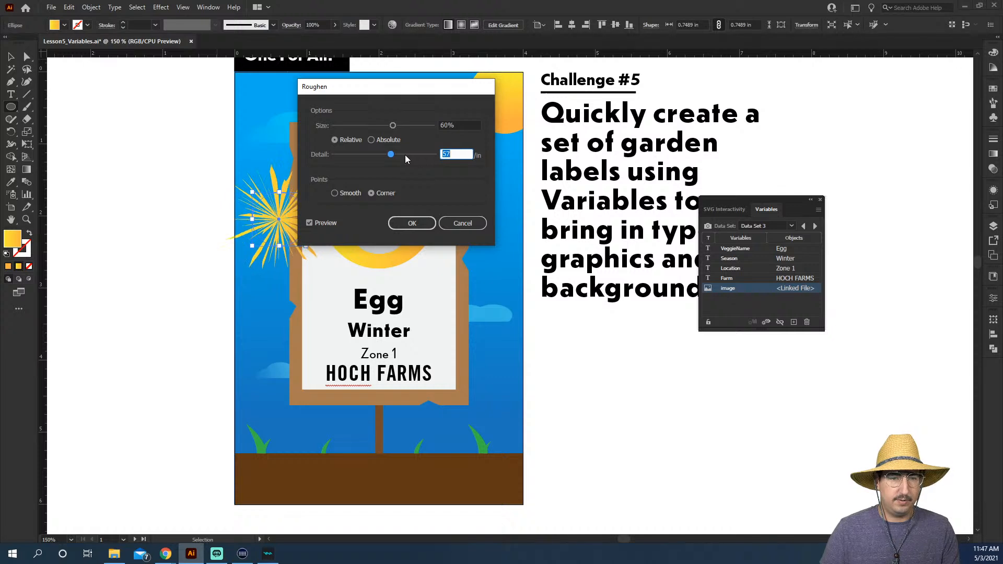
pyautogui.write('2')
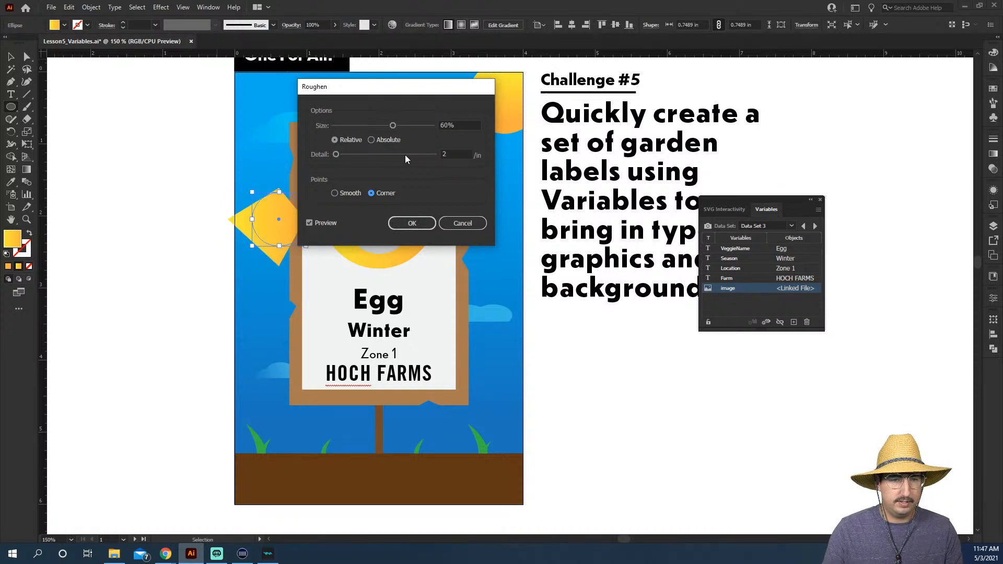
pyautogui.click(354, 193)
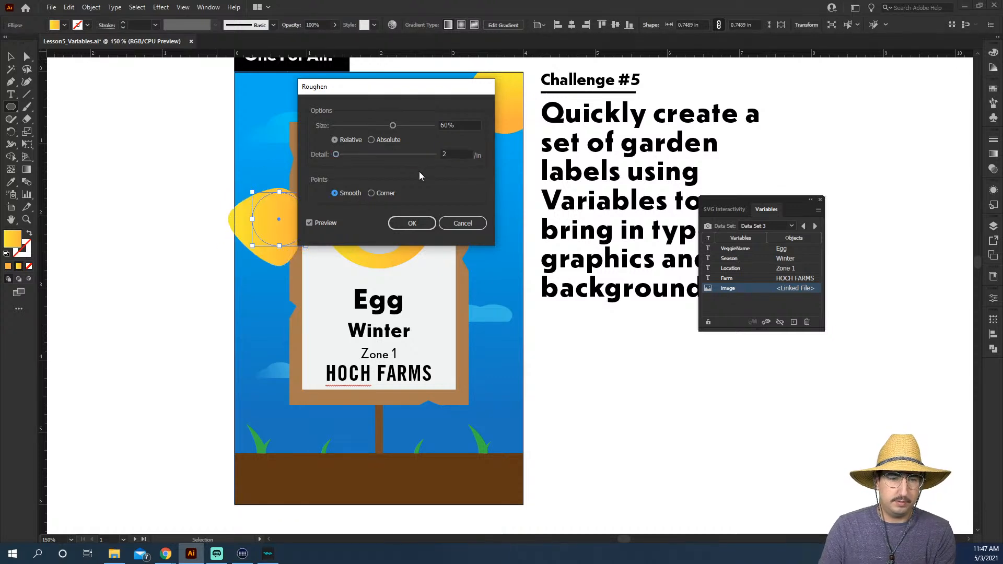
pyautogui.click(458, 153)
pyautogui.press('Up')
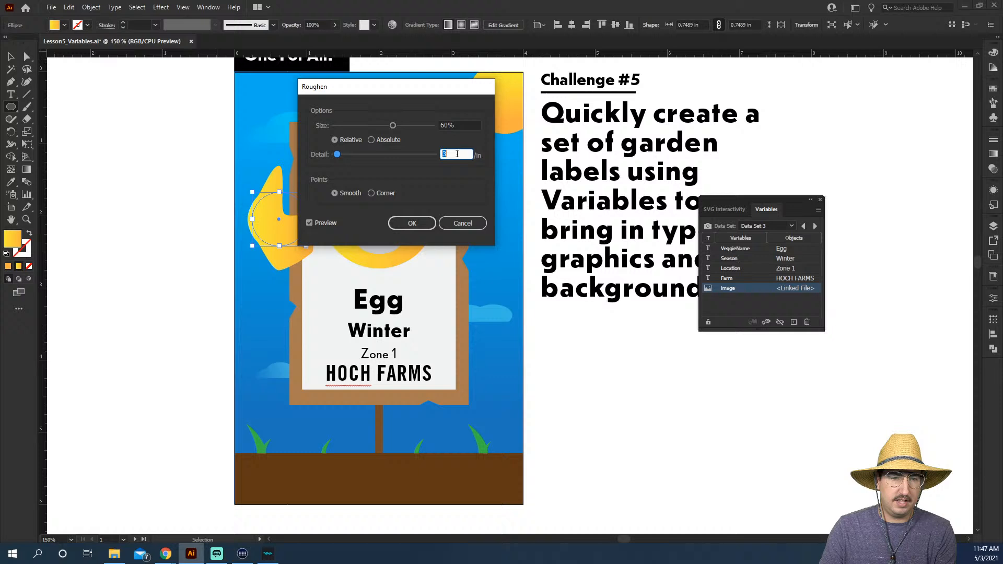
pyautogui.click(412, 223)
# - Fill the roughened shape with the sign frame's brown and place it, shrunk to about 0.44 in, over the crop circle's lower-left edge
pyautogui.press('i')
pyautogui.click(301, 126)
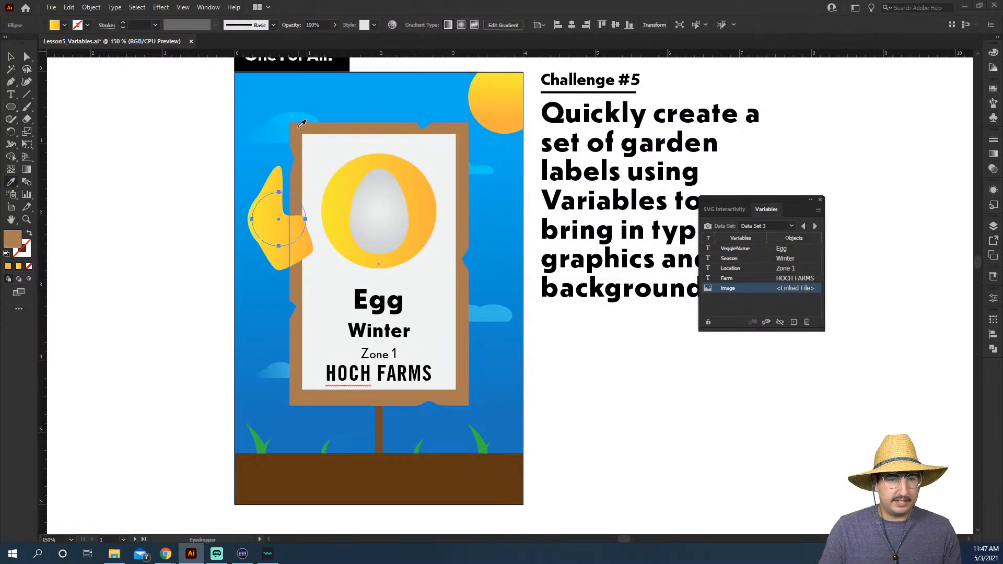
pyautogui.press('v')
pyautogui.moveTo(285, 221); pyautogui.dragTo(348, 264)
# - Place two rotated copies of the brown shape over the crop circle's upper-right and lower-right edges
pyautogui.press('r')
pyautogui.moveTo(370, 228); pyautogui.dragTo(402, 199)
pyautogui.press('v')
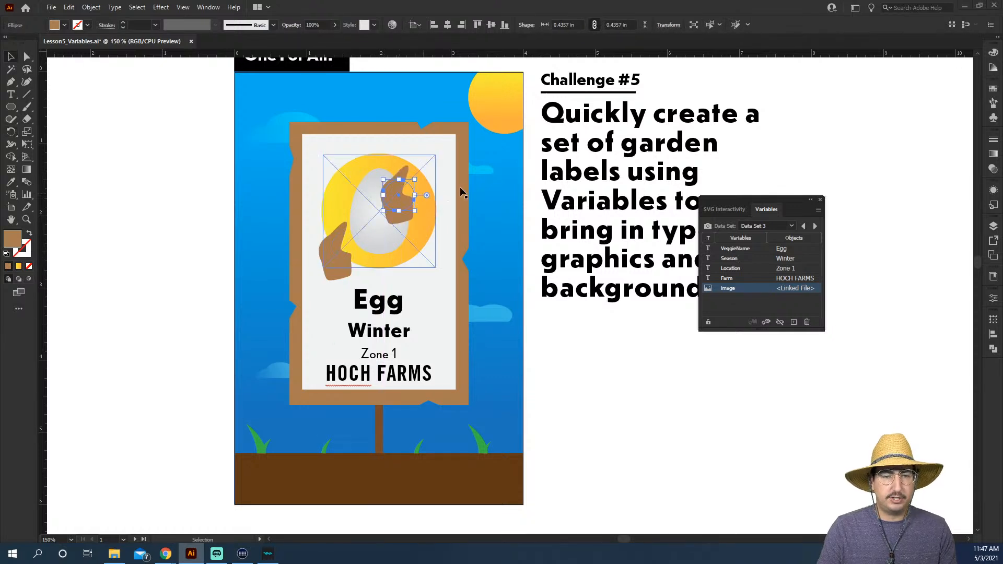
pyautogui.press('r')
pyautogui.moveTo(461, 186); pyautogui.dragTo(324, 99)
pyautogui.press('v')
pyautogui.moveTo(400, 192); pyautogui.dragTo(410, 161)
pyautogui.press('r')
pyautogui.moveTo(464, 137); pyautogui.dragTo(387, 102)
pyautogui.press('v')
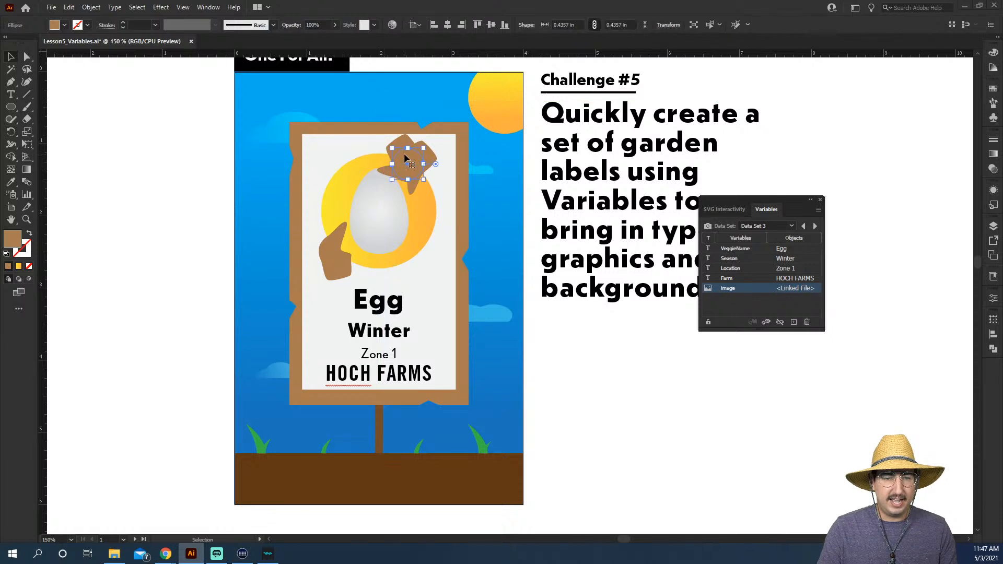
pyautogui.moveTo(405, 157); pyautogui.dragTo(412, 246)
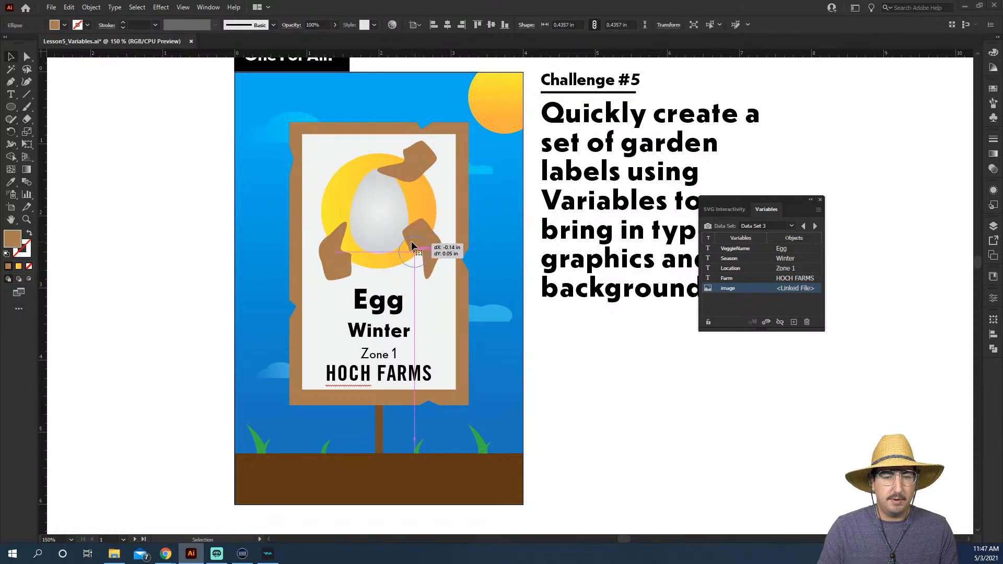
# - Group the three brown shapes, set the group's blend mode to Multiply, and deselect it
pyautogui.keyDown('shift'); pyautogui.click(422, 153); pyautogui.keyUp('shift')
pyautogui.keyDown('shift'); pyautogui.click(337, 260); pyautogui.keyUp('shift')
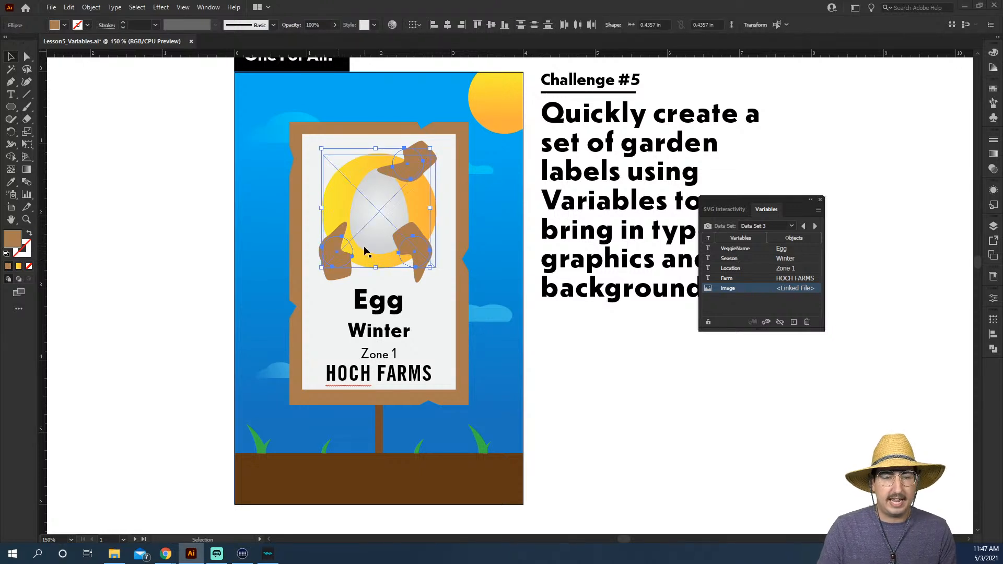
pyautogui.hotkey('ctrl', 'g')
pyautogui.press('v')
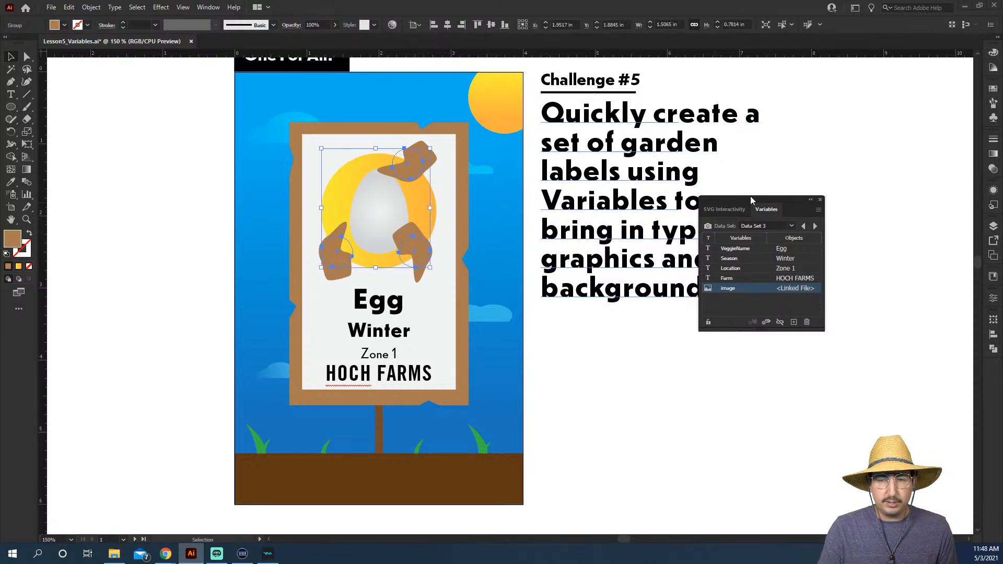
pyautogui.click(993, 168)
pyautogui.click(895, 152)
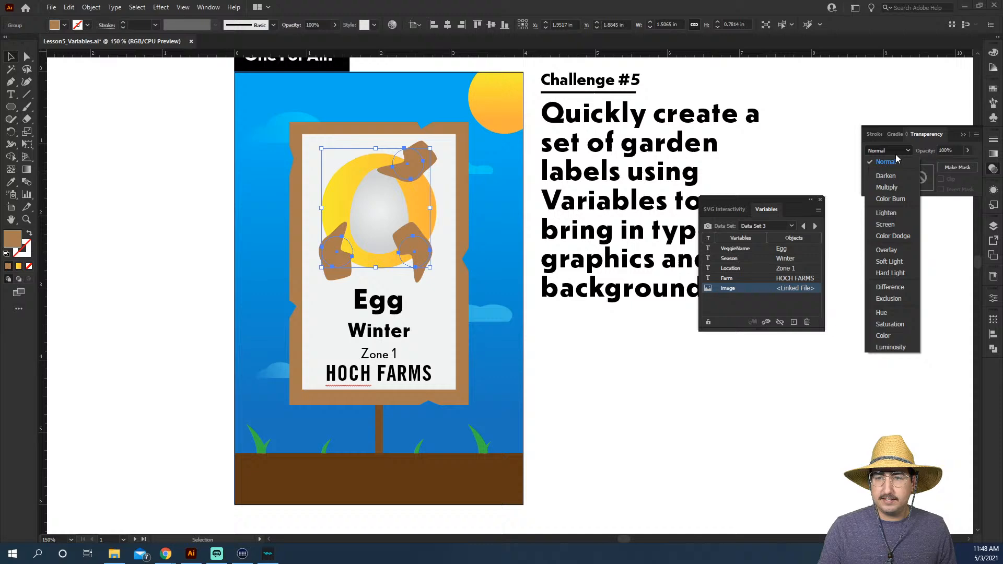
pyautogui.click(894, 187)
pyautogui.click(846, 201)
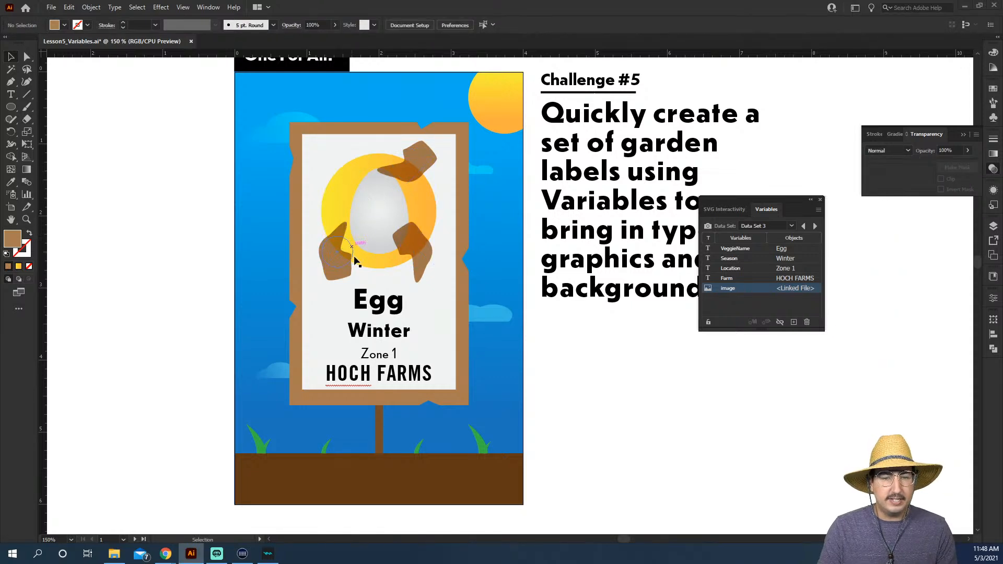
# - Refill the yellow-orange circle behind the crop image with a solid green swatch and deselect it
pyautogui.press('z')
pyautogui.click(405, 234)
pyautogui.click(499, 274)
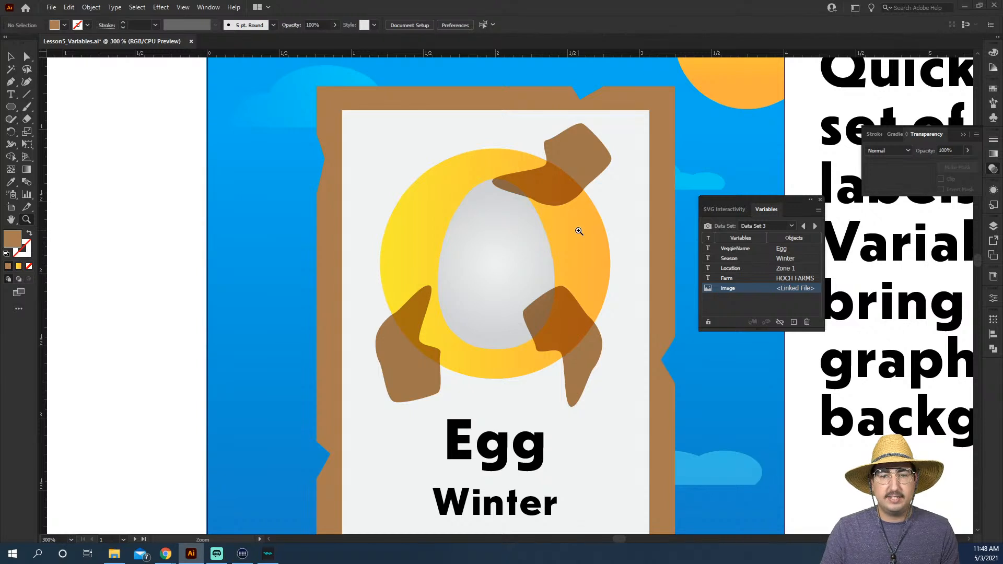
pyautogui.press('v')
pyautogui.click(426, 220)
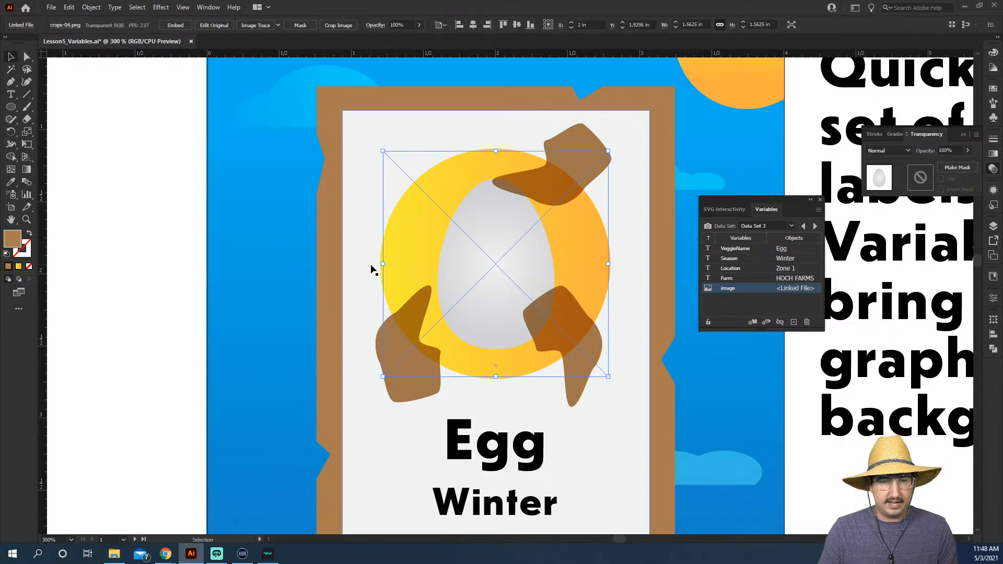
pyautogui.click(382, 260)
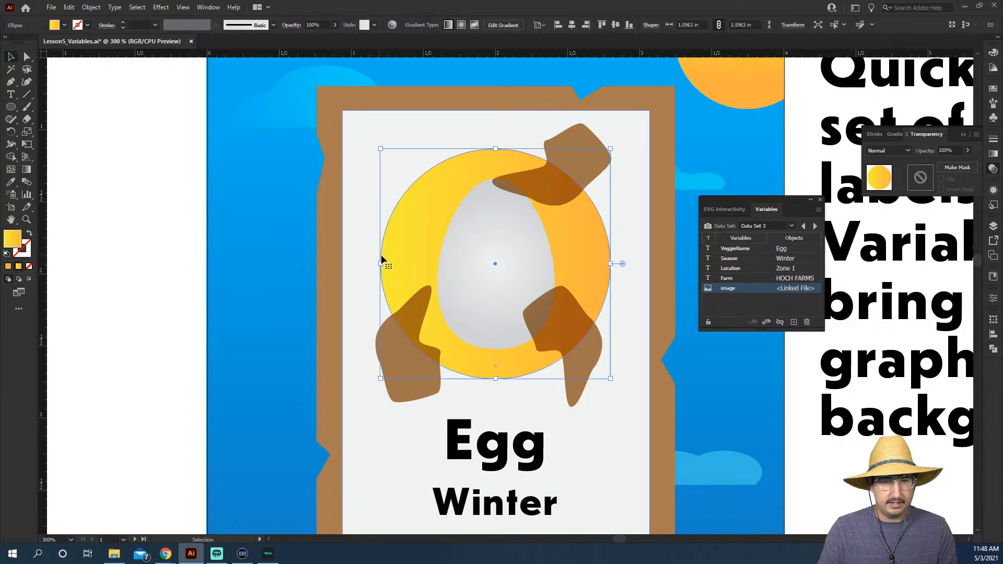
pyautogui.click(994, 89)
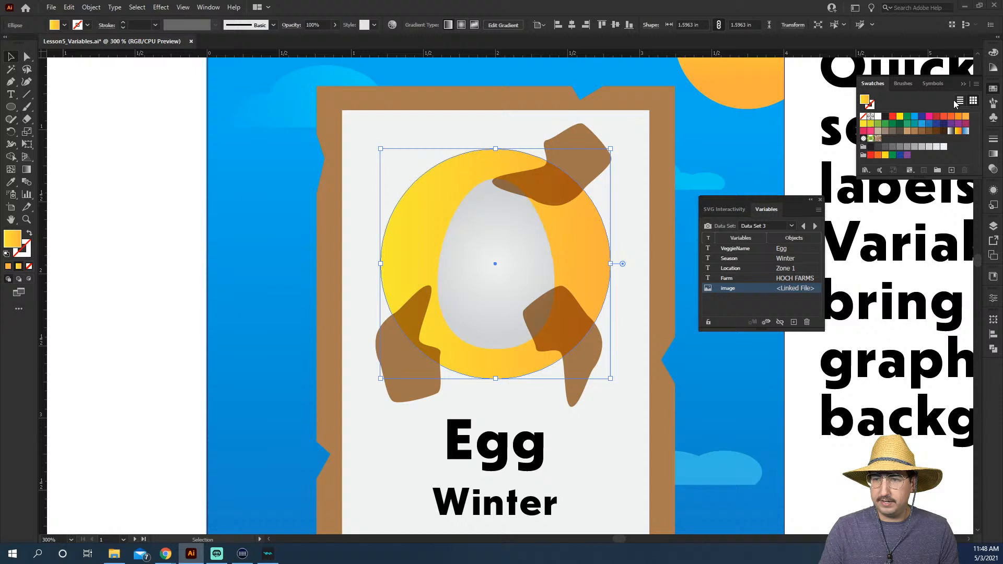
pyautogui.click(886, 123)
pyautogui.click(209, 256)
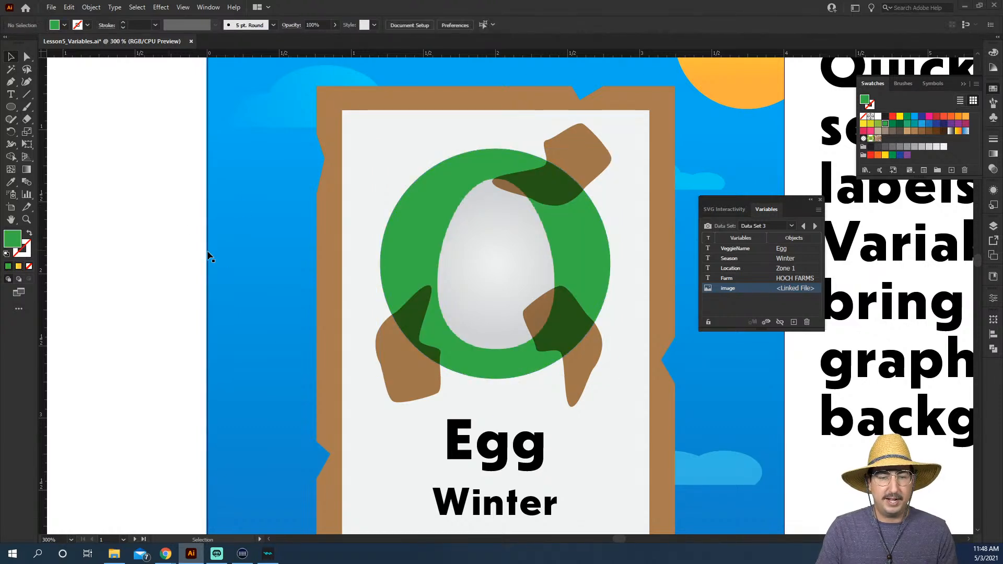
# - Cycle back through the data sets to preview the restyled sign, stopping on Data Set 2
pyautogui.press('z')
pyautogui.keyDown('alt'); pyautogui.click(598, 313); pyautogui.keyUp('alt')
pyautogui.keyDown('alt'); pyautogui.click(537, 329); pyautogui.keyUp('alt')
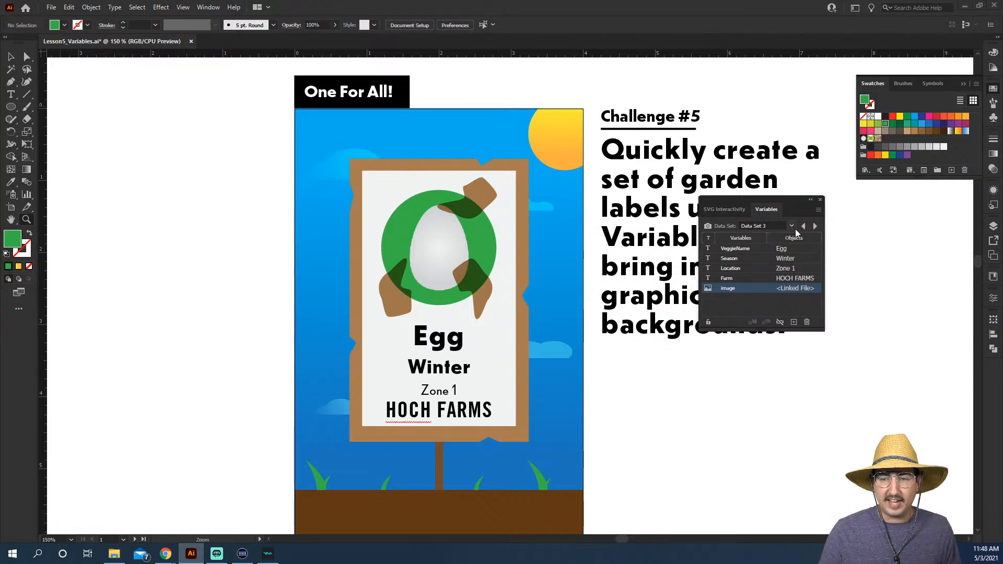
pyautogui.click(804, 226)
pyautogui.click(804, 226)
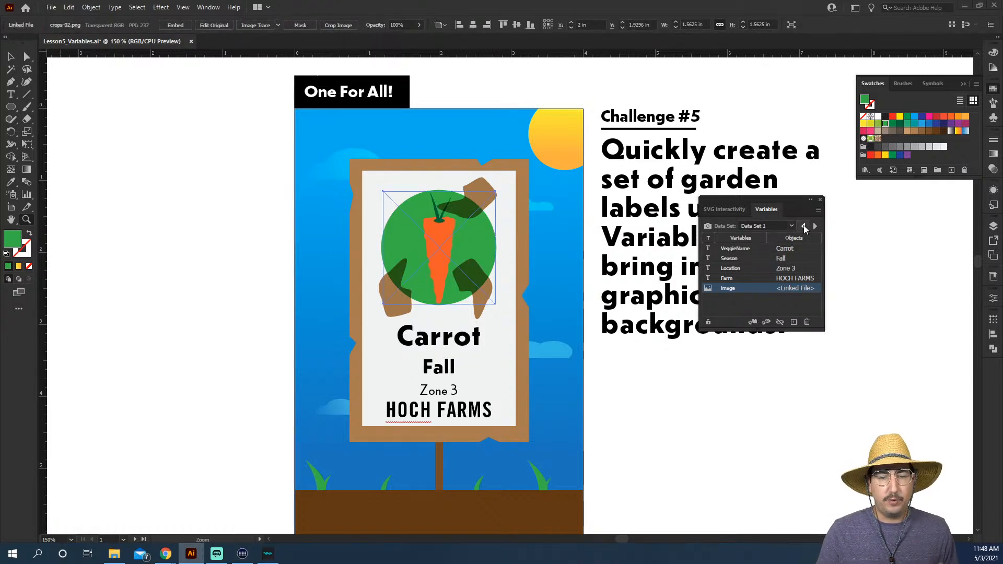
pyautogui.click(804, 226)
pyautogui.click(816, 227)
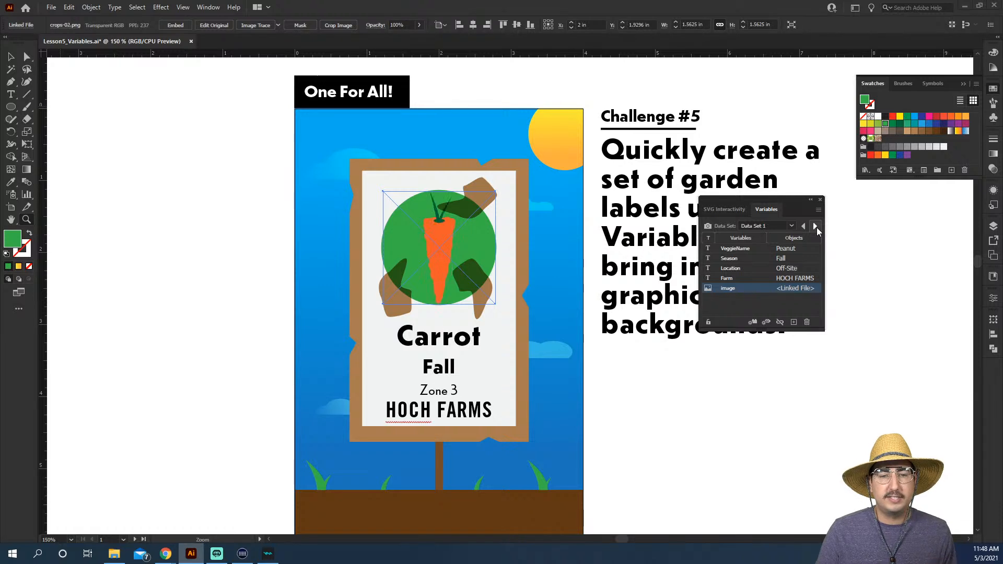
pyautogui.click(816, 226)
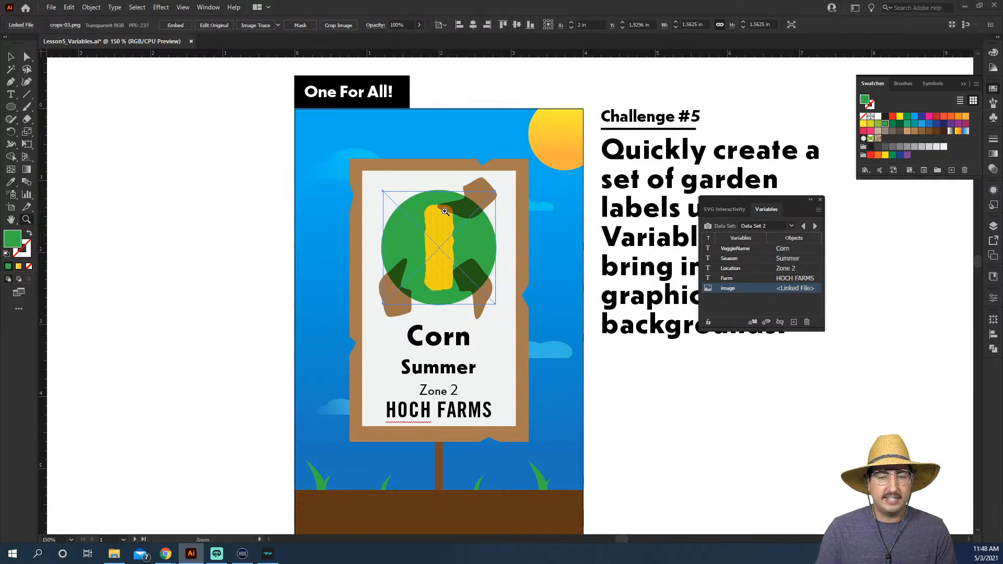
# - Examine up close how the multiplied brown shape overlaps the corn image, then return to viewing the whole sign
pyautogui.moveTo(426, 200); pyautogui.dragTo(482, 230)
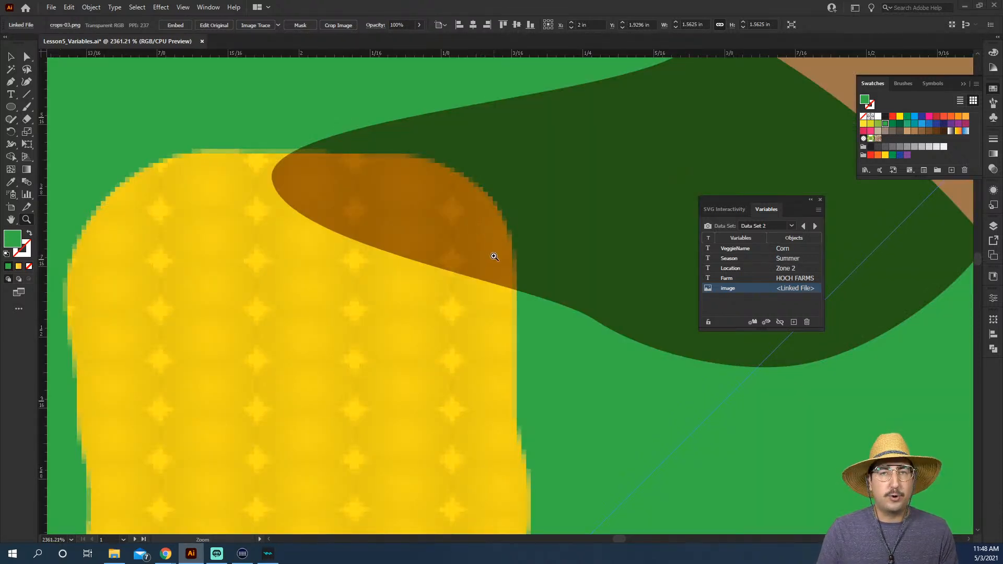
pyautogui.keyDown('alt'); pyautogui.click(502, 335); pyautogui.keyUp('alt')
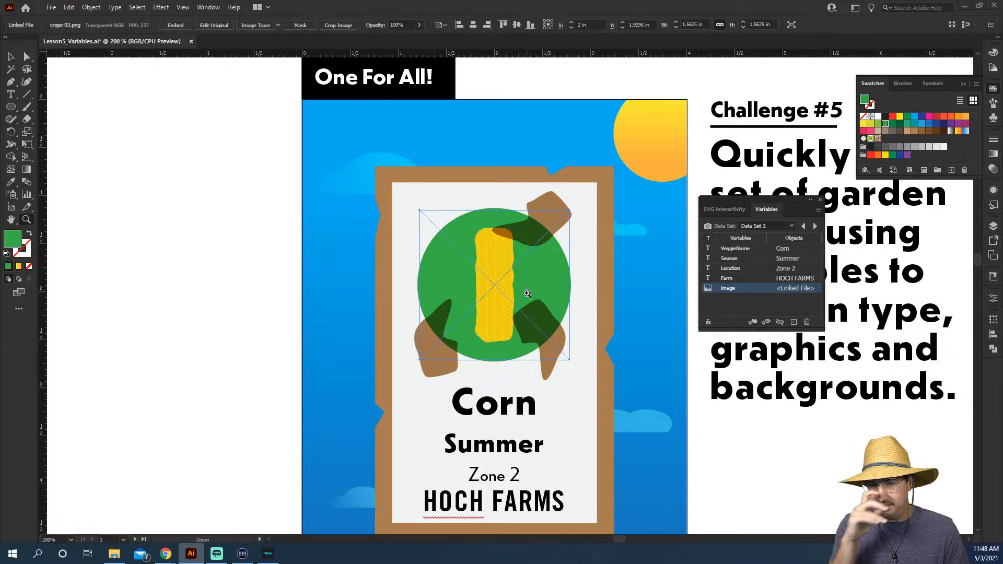
pyautogui.keyDown('alt'); pyautogui.click(527, 294); pyautogui.keyUp('alt')
pyautogui.click(517, 339)
pyautogui.moveTo(517, 336); pyautogui.dragTo(478, 259)
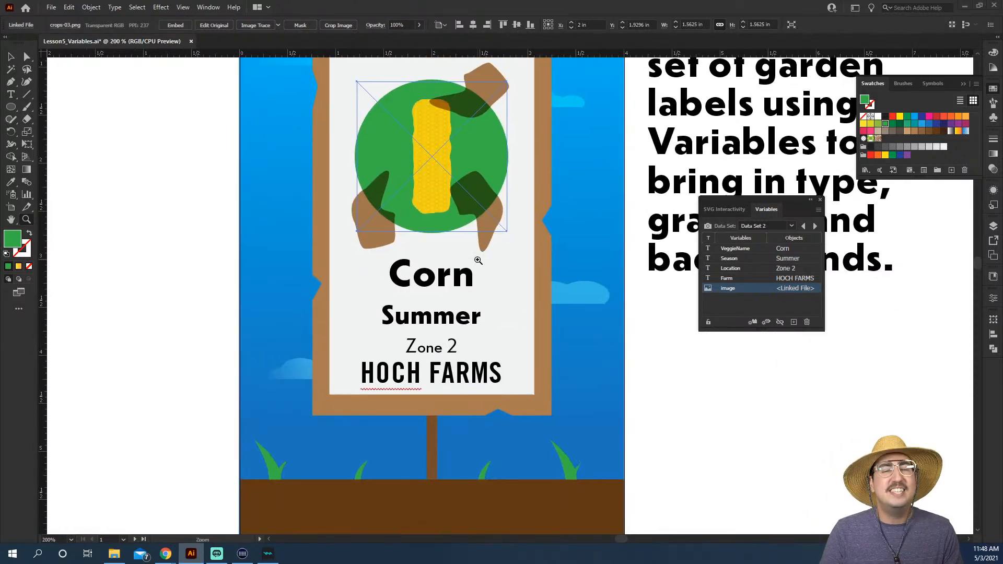
pyautogui.keyDown('alt'); pyautogui.click(482, 285); pyautogui.keyUp('alt')
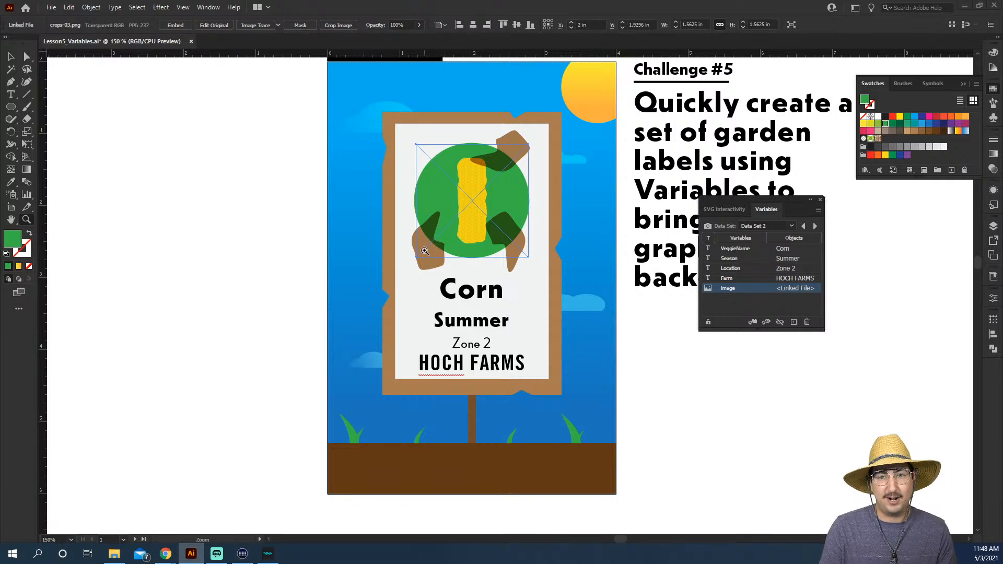
pyautogui.press('v')
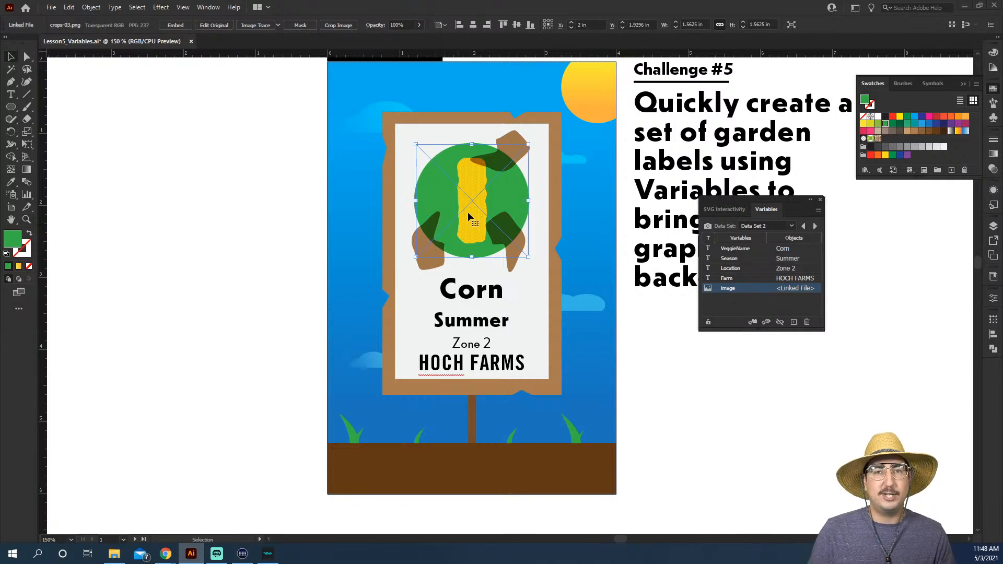
pyautogui.click(589, 84)
pyautogui.scroll(3, 580, 114)
pyautogui.rightClick(580, 199)
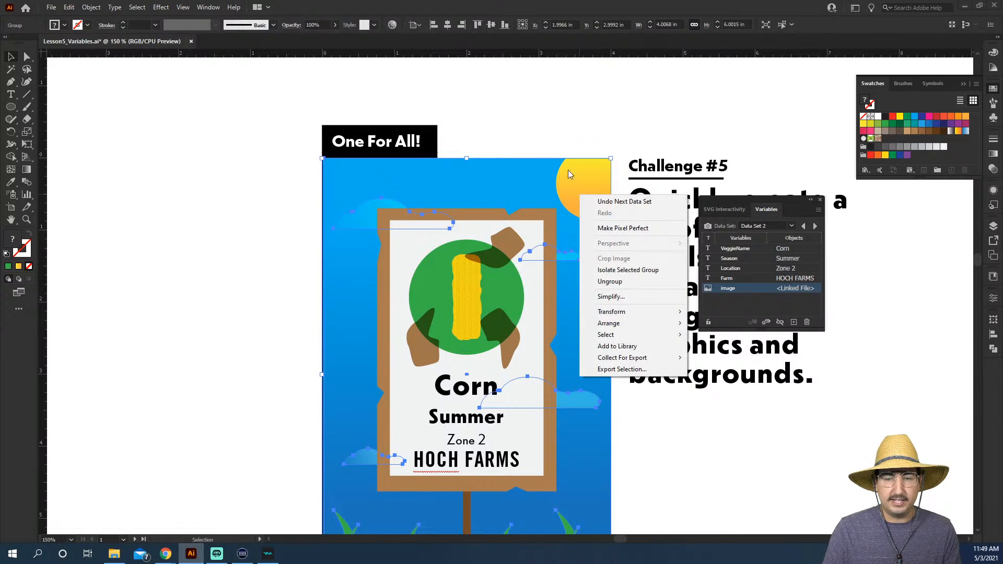
pyautogui.click(567, 150)
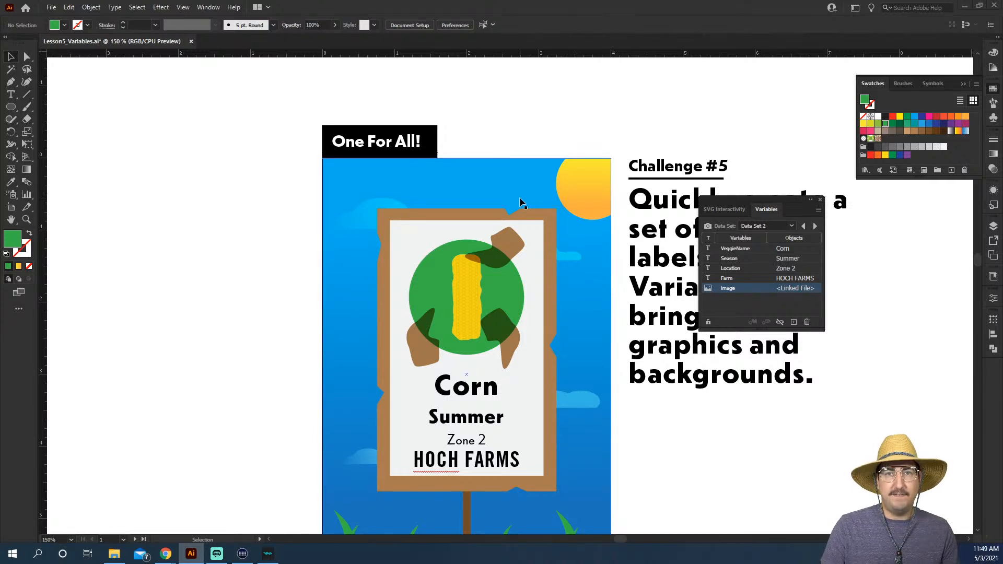
# - Draw a square about 1.72 in wide above the sign heading and fill it with the sun's yellow-orange gradient
pyautogui.scroll(3, 457, 227)
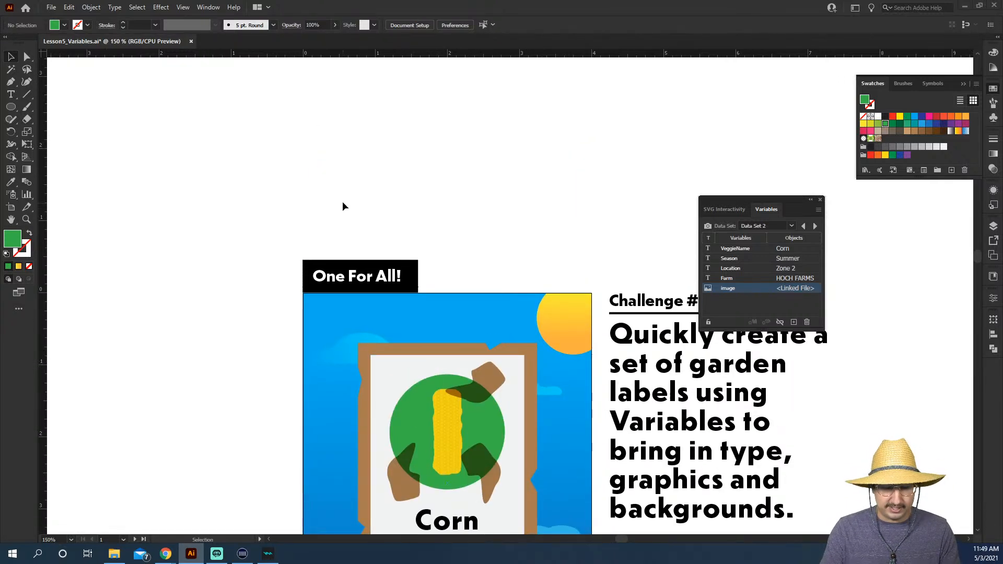
pyautogui.press('m')
pyautogui.moveTo(297, 99); pyautogui.dragTo(421, 223)
pyautogui.press('v')
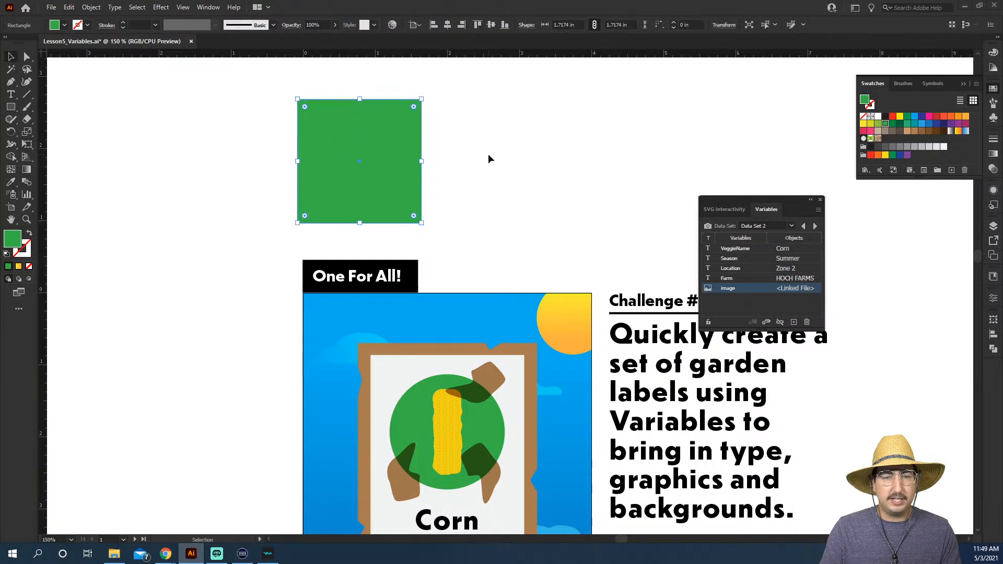
pyautogui.click(490, 157)
pyautogui.click(387, 158)
pyautogui.press('i')
pyautogui.click(576, 321)
pyautogui.press('v')
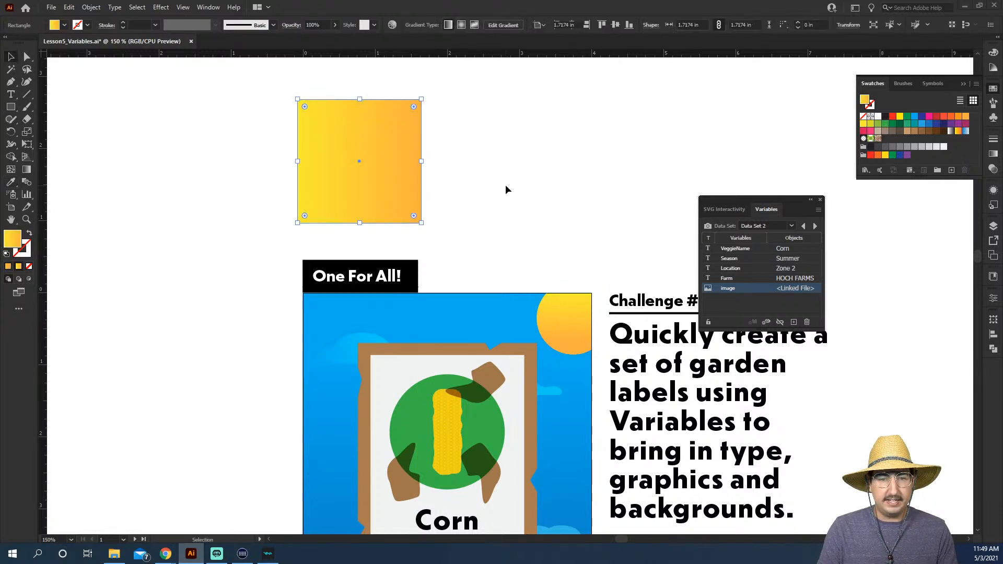
# - Rotate the gradient square so its yellow end is at the top, and place a copy beside it
pyautogui.press('r')
pyautogui.moveTo(426, 128); pyautogui.dragTo(462, 238)
pyautogui.press('v')
pyautogui.click(462, 171)
pyautogui.moveTo(407, 153); pyautogui.dragTo(531, 157)
pyautogui.click(26, 170)
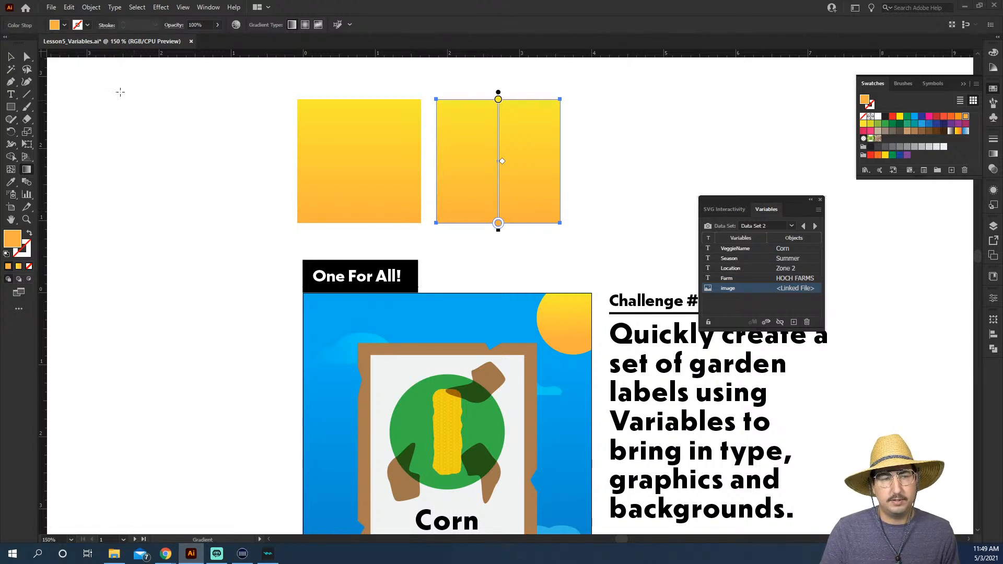
pyautogui.click(11, 57)
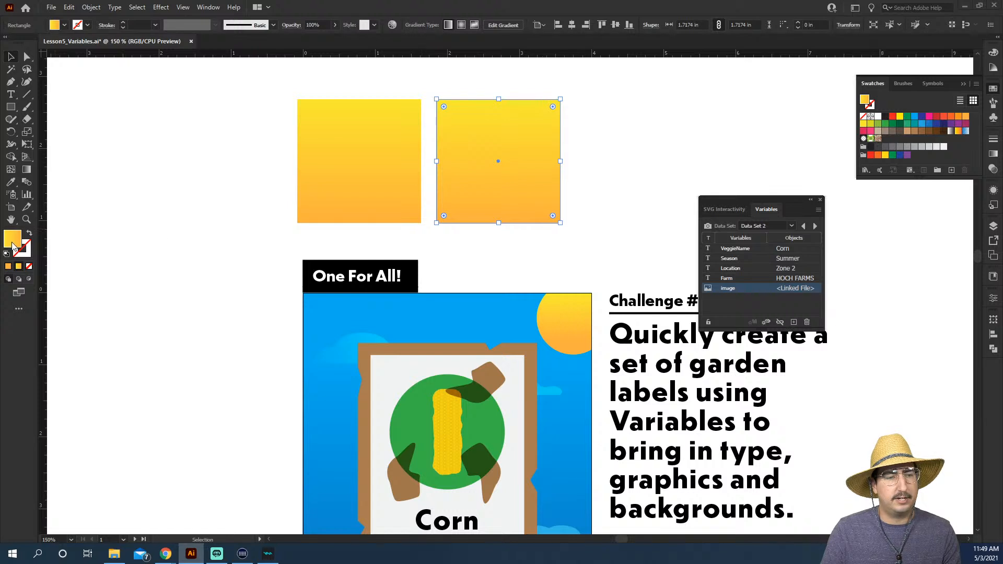
pyautogui.click(27, 170)
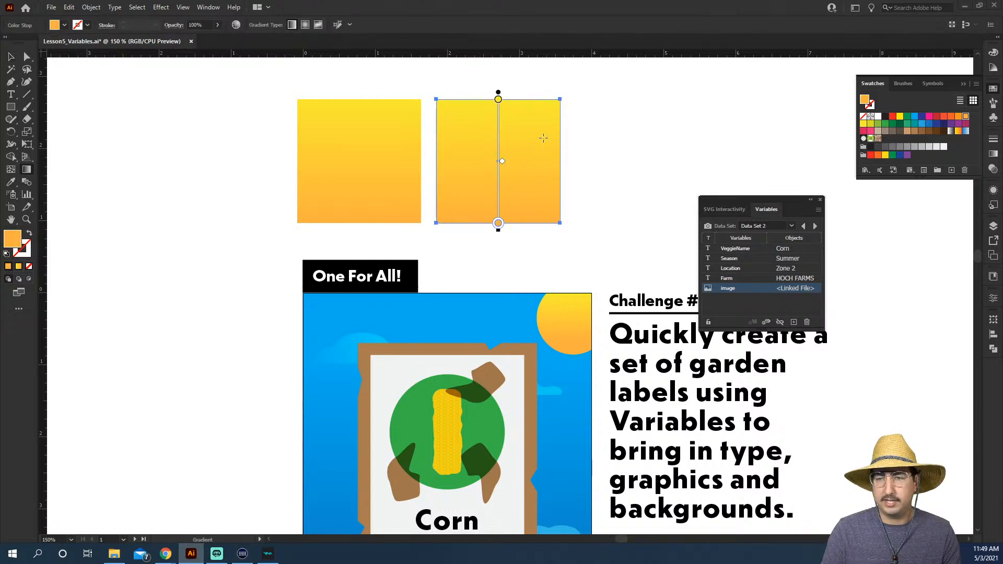
pyautogui.click(13, 57)
pyautogui.click(186, 134)
pyautogui.click(510, 172)
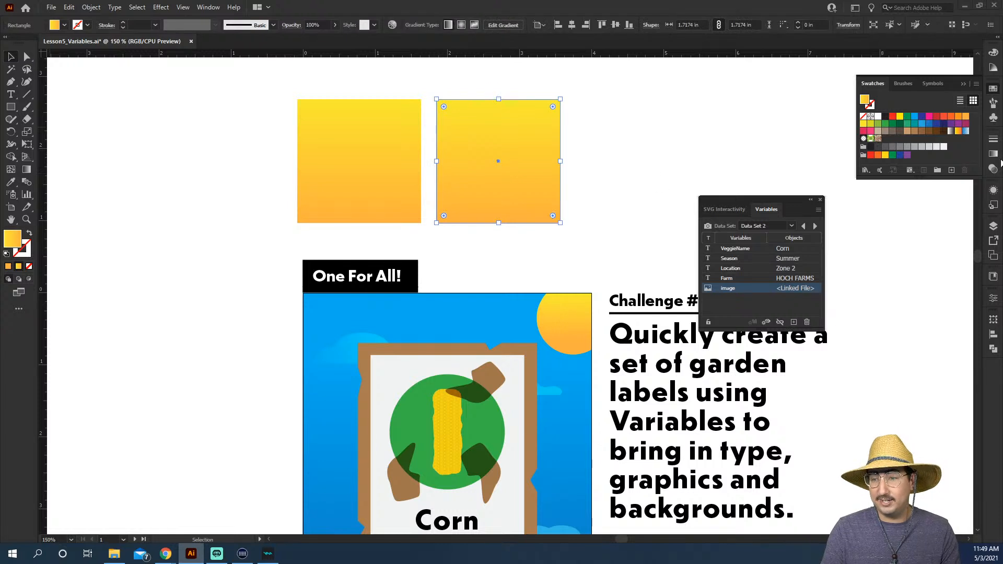
# - Recolour the yellow gradient stop of the copied square with the sky blue sampled from the sign's background
pyautogui.click(993, 154)
pyautogui.moveTo(871, 233); pyautogui.dragTo(883, 259)
pyautogui.doubleClick(874, 234)
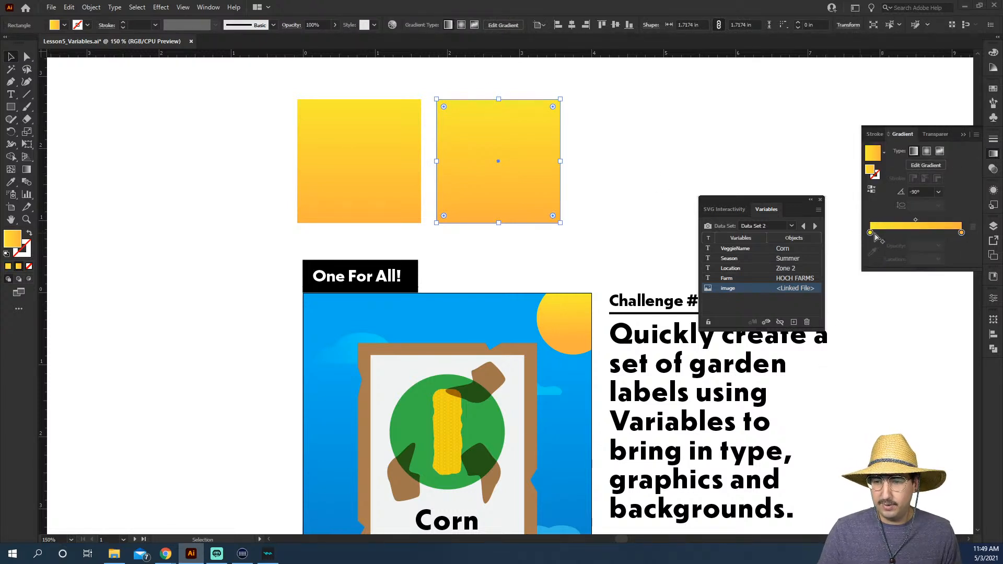
pyautogui.click(871, 234)
pyautogui.click(872, 253)
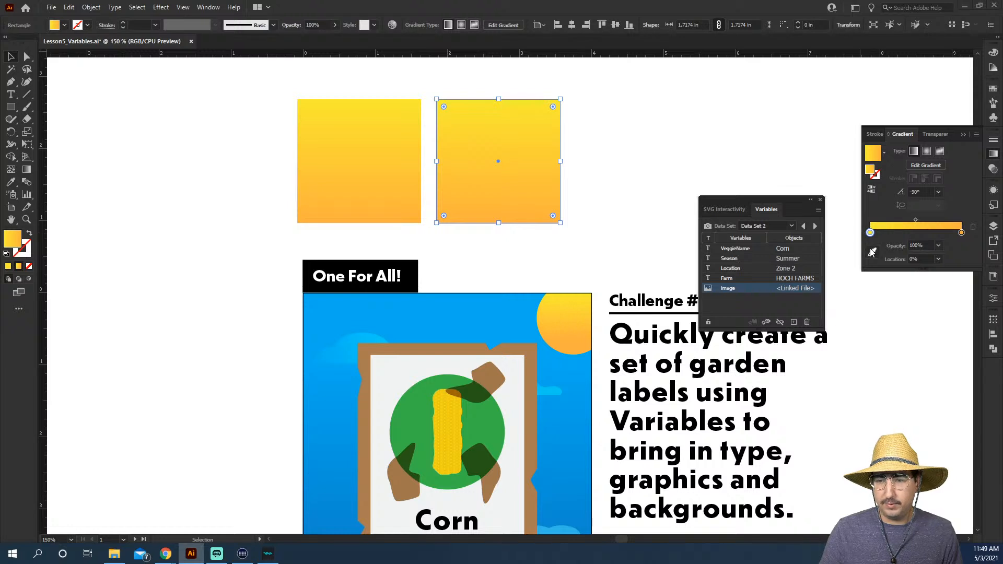
pyautogui.click(456, 317)
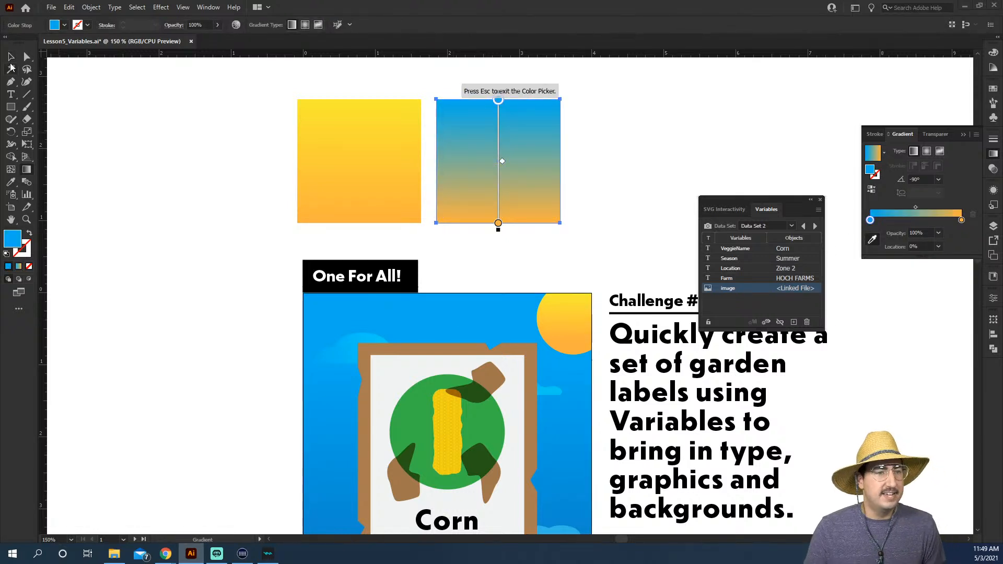
pyautogui.click(11, 57)
pyautogui.click(267, 228)
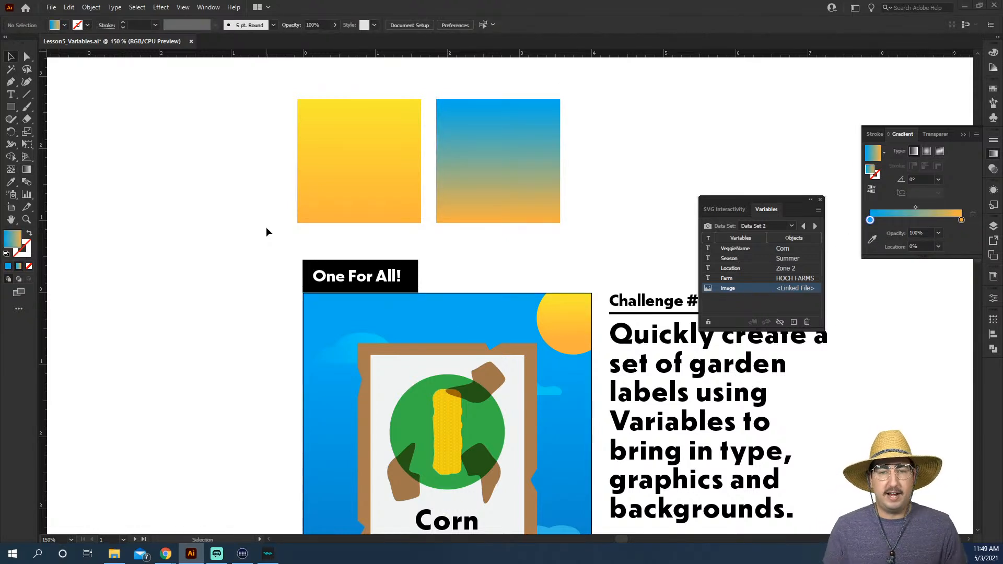
# - Place a copy of the blue-orange square beside it and set the copy's gradient angle to -130°
pyautogui.hscroll(5, 342, 219)
pyautogui.moveTo(334, 157); pyautogui.dragTo(517, 294)
pyautogui.press('r')
pyautogui.press('v')
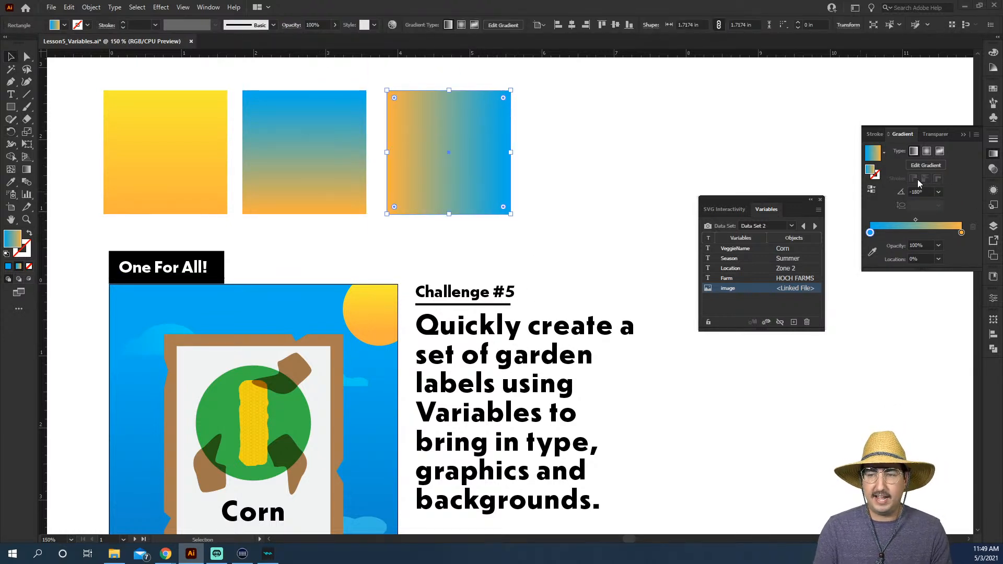
pyautogui.click(925, 191)
pyautogui.hotkey('shift', 'Up')
pyautogui.hotkey('shift', 'Up')
pyautogui.hotkey('shift', 'Up')
pyautogui.hotkey('shift', 'Up')
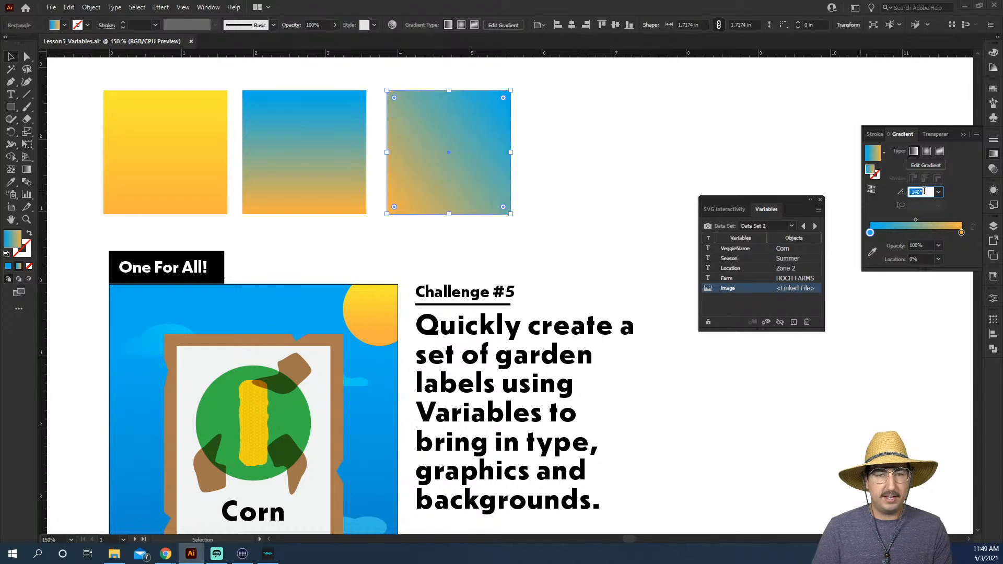
# - Recolour the third square's blue gradient stop with the green sampled from the circle behind the corn
pyautogui.click(870, 233)
pyautogui.click(872, 252)
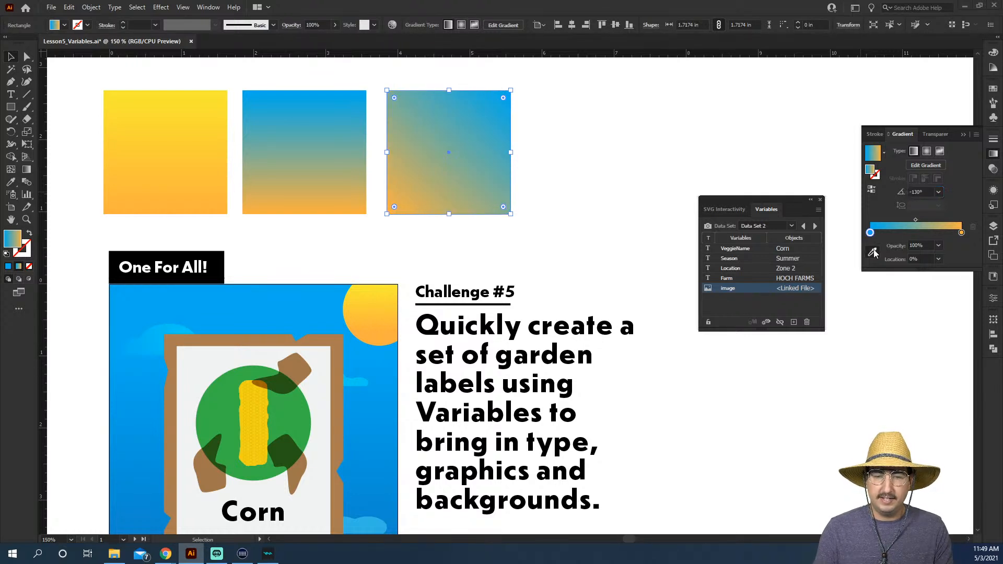
pyautogui.click(230, 383)
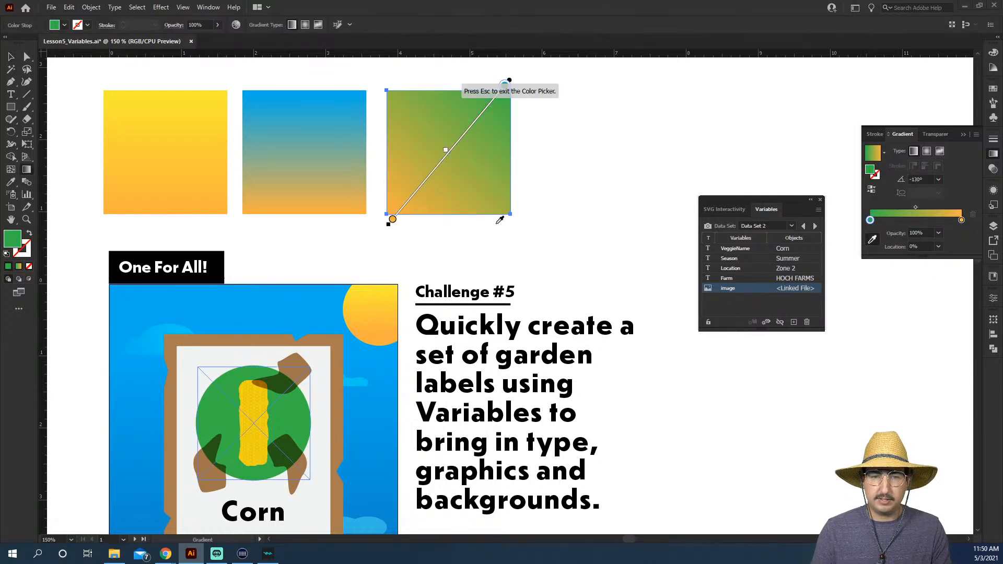
pyautogui.press('Escape')
pyautogui.click(586, 188)
pyautogui.moveTo(554, 204); pyautogui.dragTo(599, 241)
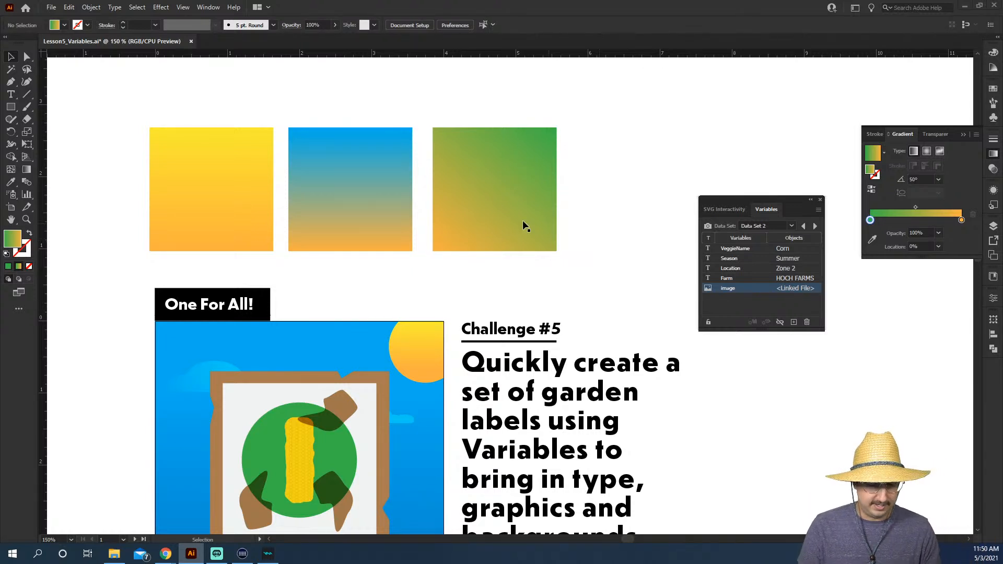
pyautogui.moveTo(196, 208); pyautogui.dragTo(336, 180)
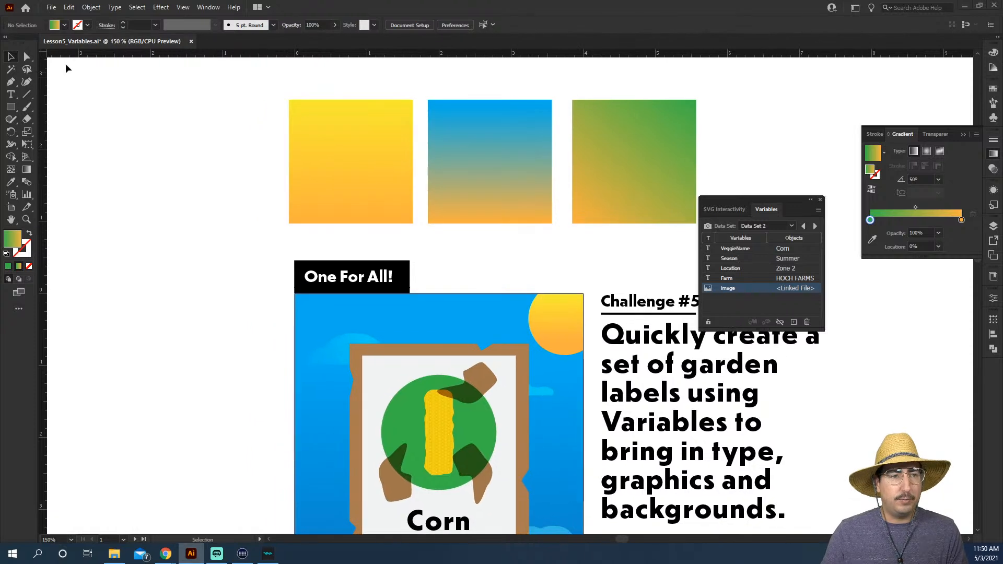
pyautogui.click(319, 106)
pyautogui.click(489, 134)
pyautogui.click(604, 143)
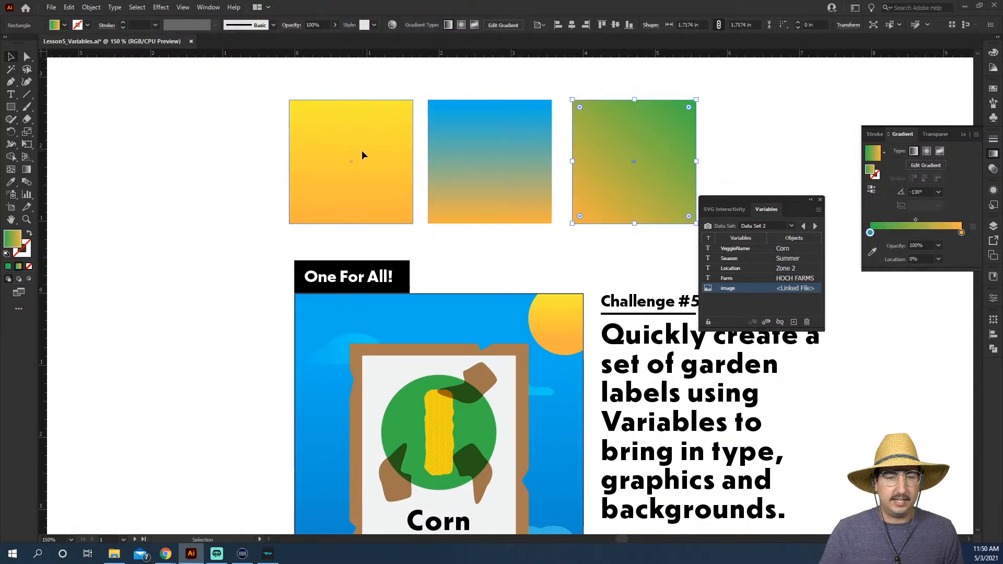
pyautogui.click(362, 149)
# - Draw a 1.7174 in square exactly over the yellow gradient square and repeat it twice, evenly spaced, across the other two
pyautogui.moveTo(404, 149); pyautogui.dragTo(307, 217)
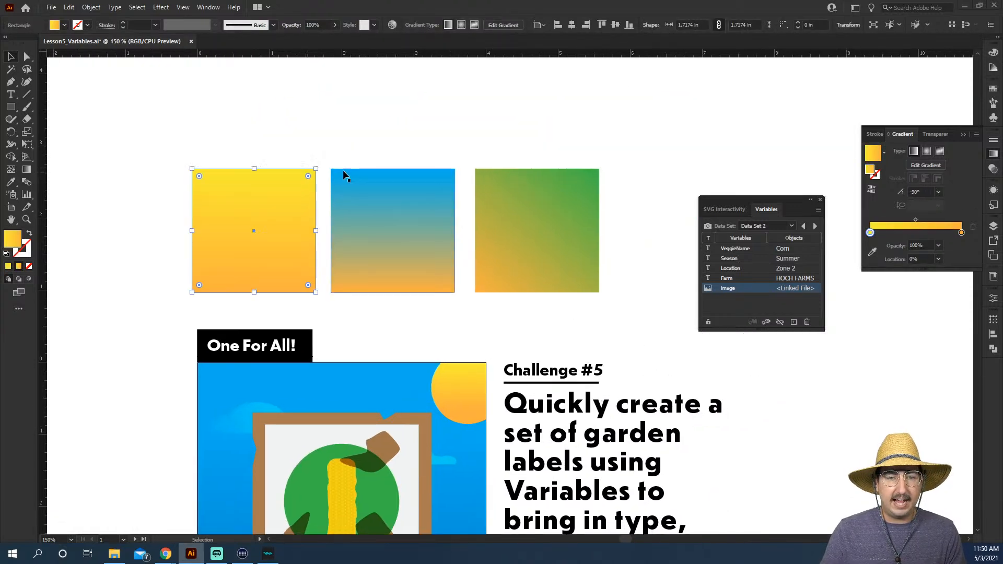
pyautogui.click(384, 132)
pyautogui.press('m')
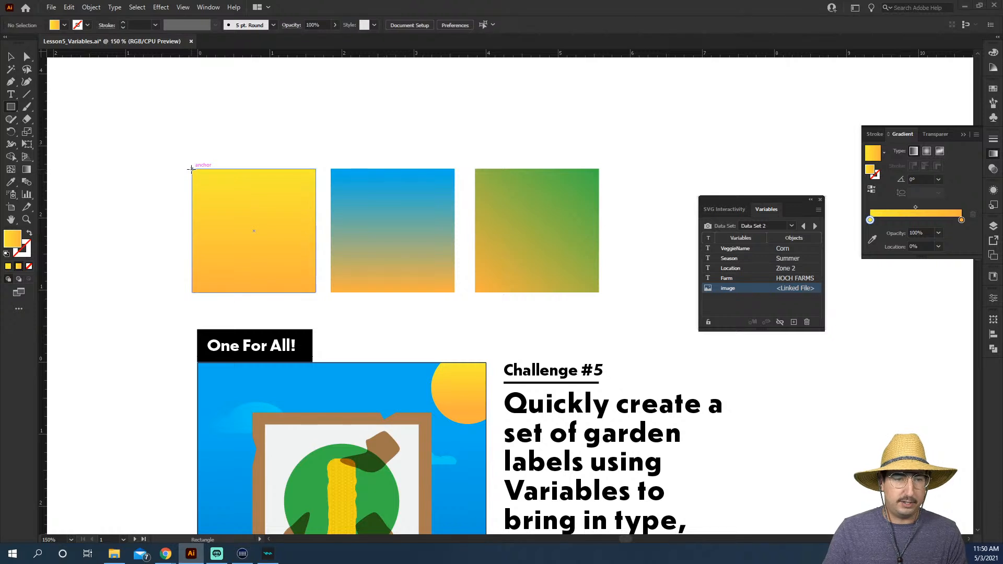
pyautogui.moveTo(192, 168); pyautogui.dragTo(316, 293)
pyautogui.press('v')
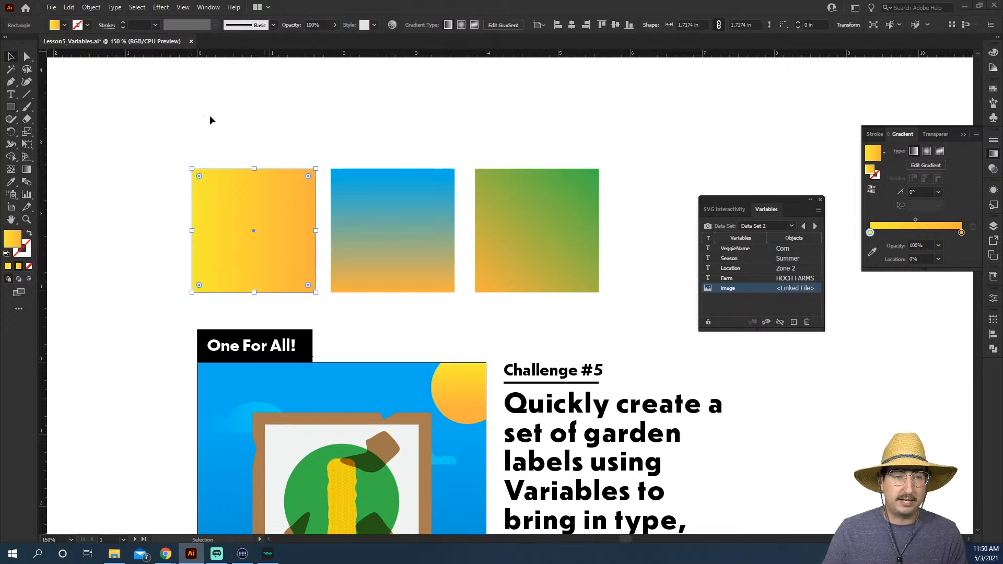
pyautogui.moveTo(246, 193); pyautogui.dragTo(385, 193)
pyautogui.hotkey('ctrl', 'd')
# - Select the three covering squares and convert them to artboards
pyautogui.keyDown('shift'); pyautogui.click(287, 215); pyautogui.keyUp('shift')
pyautogui.keyDown('shift'); pyautogui.click(409, 202); pyautogui.keyUp('shift')
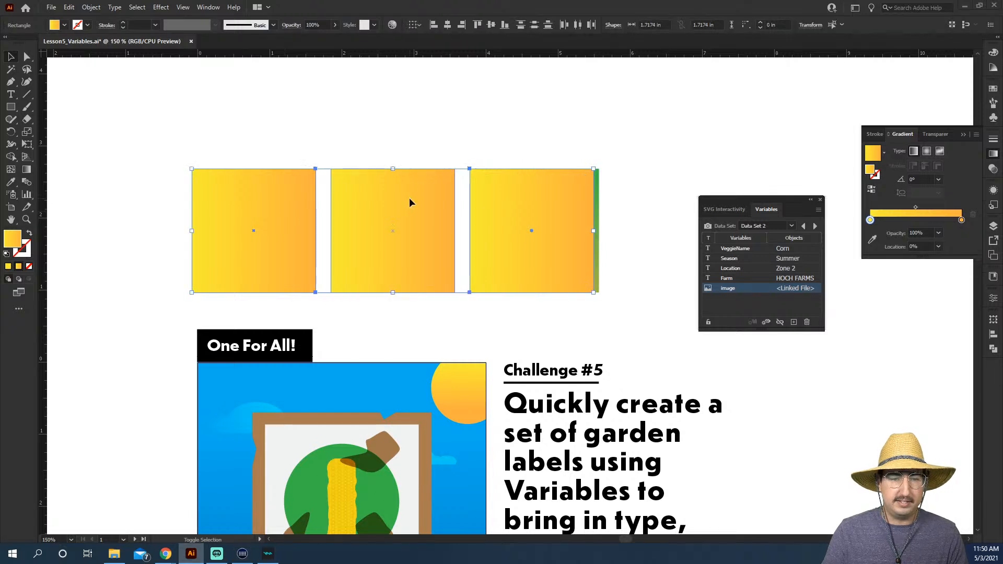
pyautogui.click(91, 7)
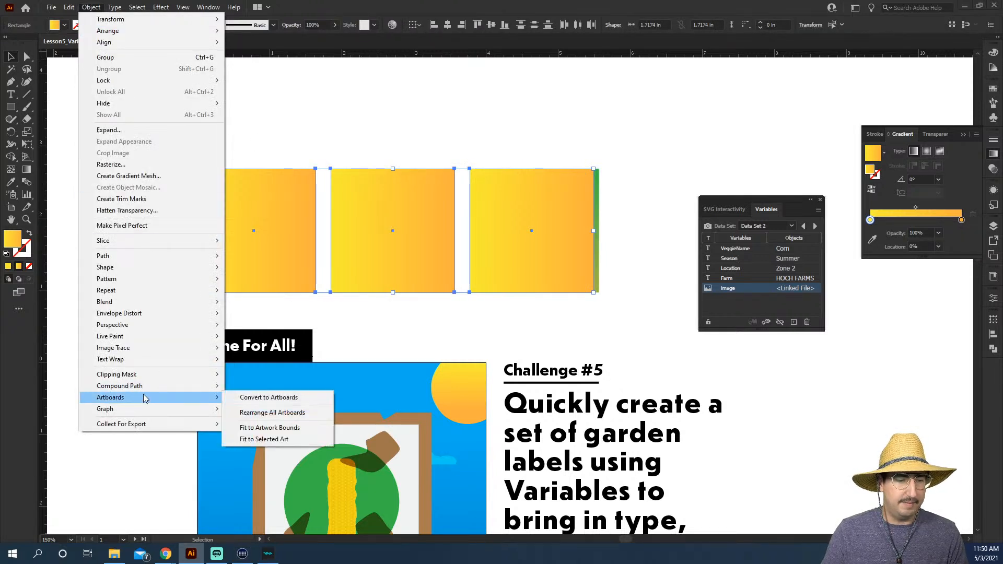
pyautogui.click(256, 396)
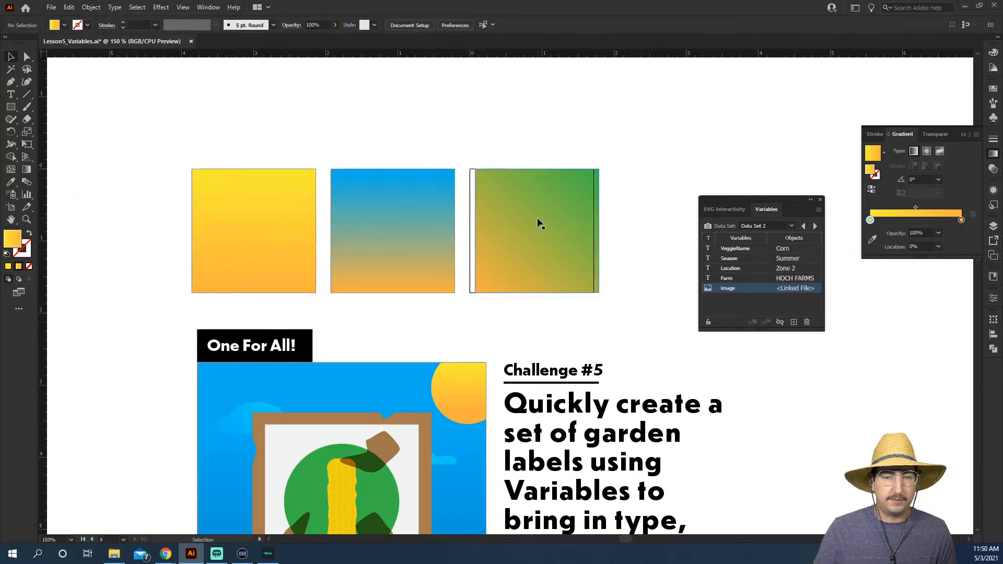
# - Align the green-orange gradient square with the edges of its new artboard
pyautogui.moveTo(537, 217); pyautogui.dragTo(532, 218)
pyautogui.click(532, 138)
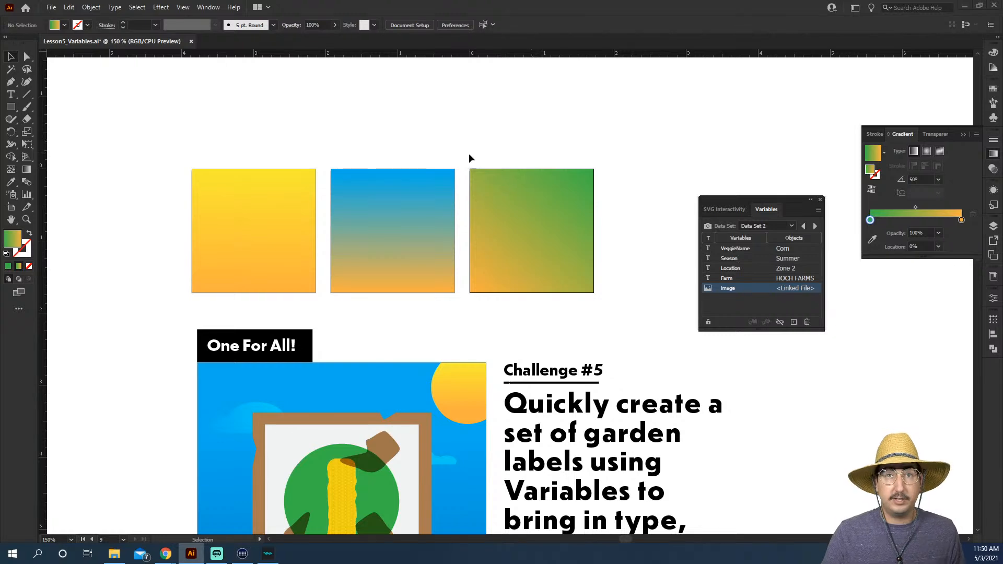
pyautogui.click(249, 196)
pyautogui.click(532, 246)
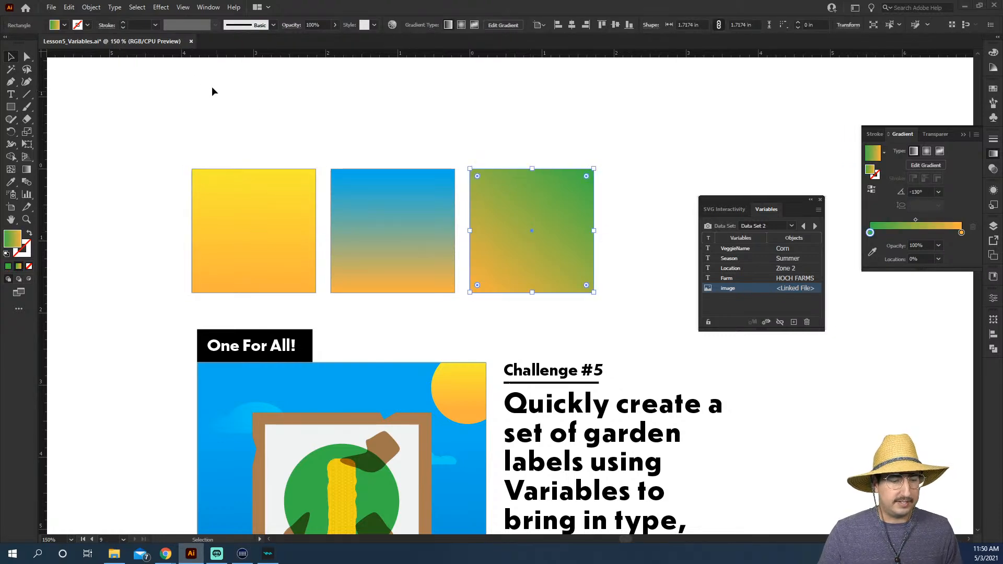
# - Export artboards 7-9 as PNG files named Suns at Screen (72 ppi) resolution into the Lesson 5 folder
pyautogui.click(51, 8)
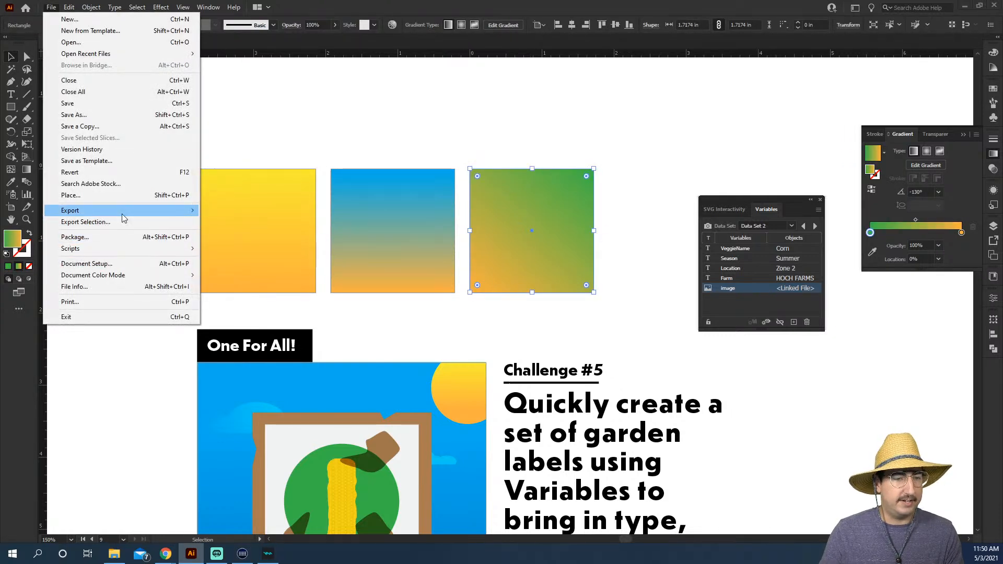
pyautogui.moveTo(123, 210)
pyautogui.click(214, 220)
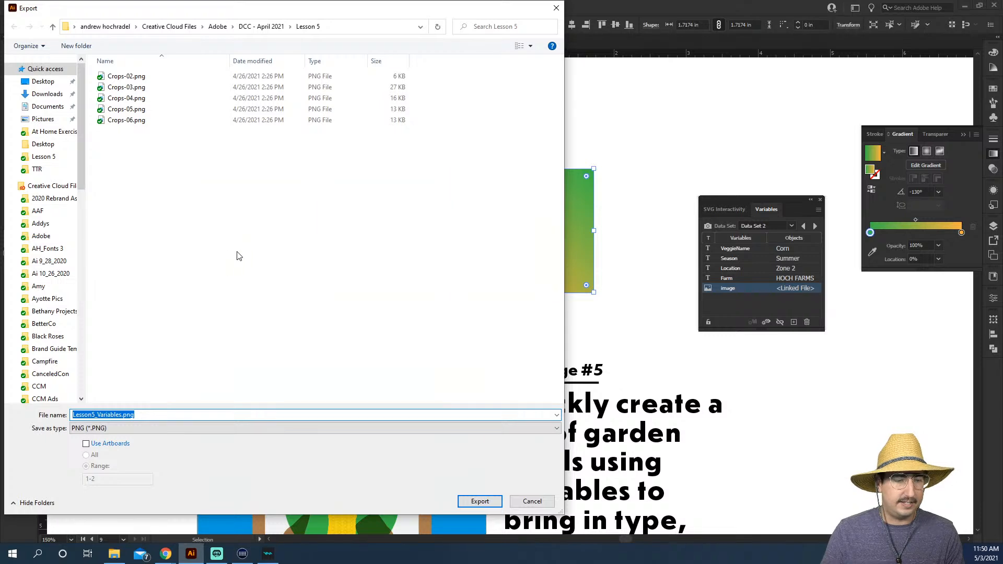
pyautogui.click(98, 445)
pyautogui.doubleClick(101, 417)
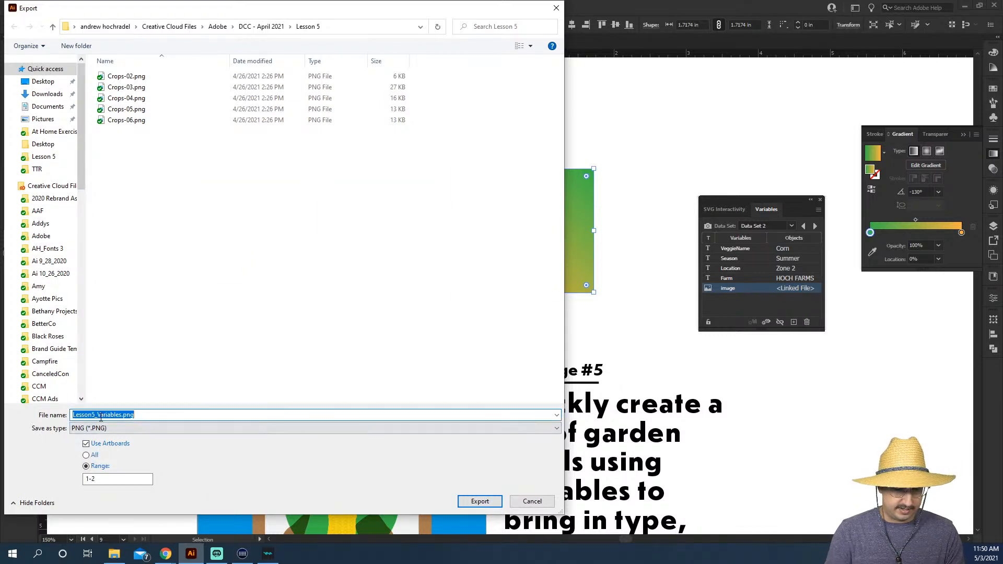
pyautogui.write('Suns')
pyautogui.moveTo(99, 479); pyautogui.dragTo(36, 477)
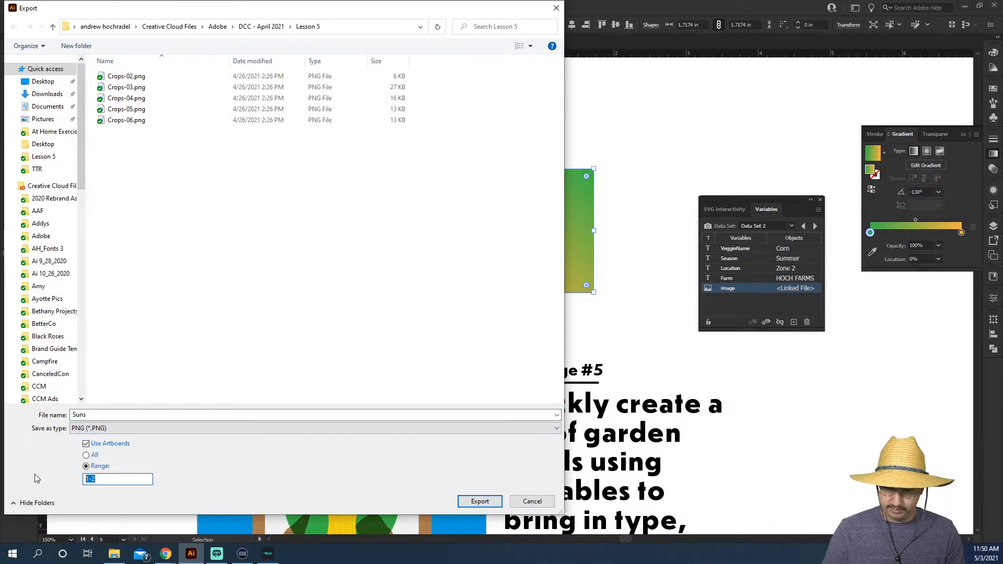
pyautogui.write('7-9')
pyautogui.press('Return')
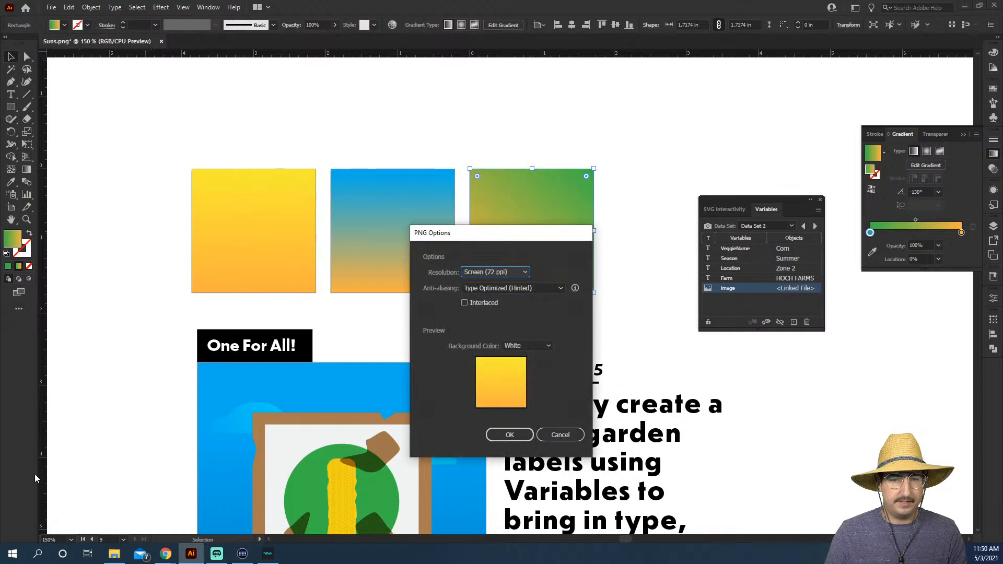
pyautogui.click(524, 435)
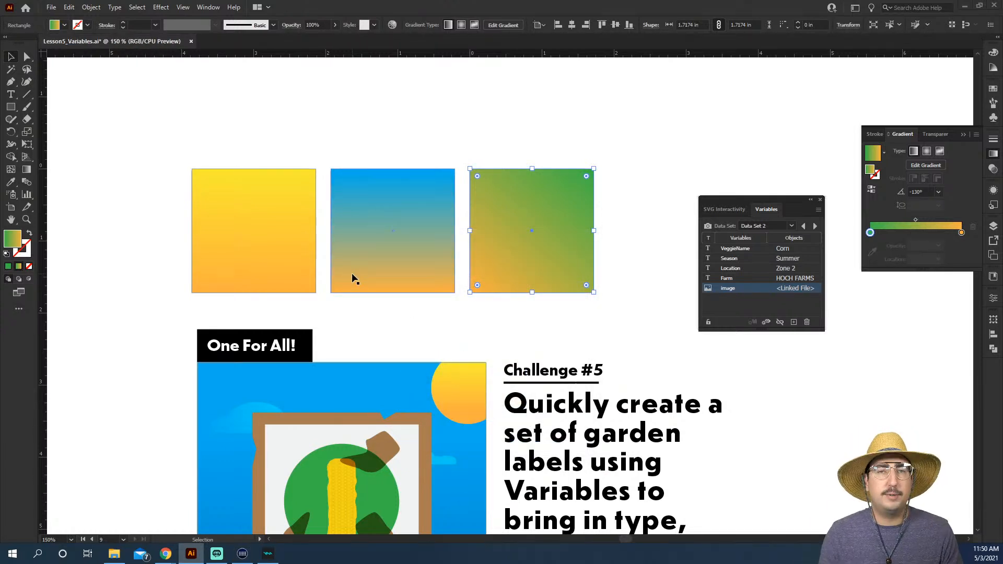
# - Place Suns-07.png as a linked image about 2.29 in wide in the empty area beside the gradient squares
pyautogui.click(258, 153)
pyautogui.moveTo(246, 320); pyautogui.dragTo(442, 262)
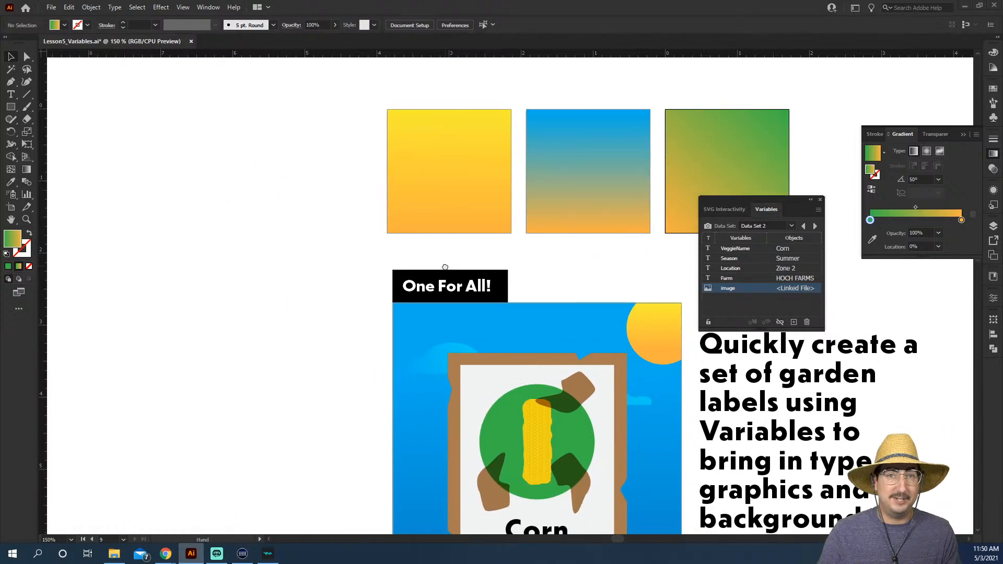
pyautogui.click(52, 7)
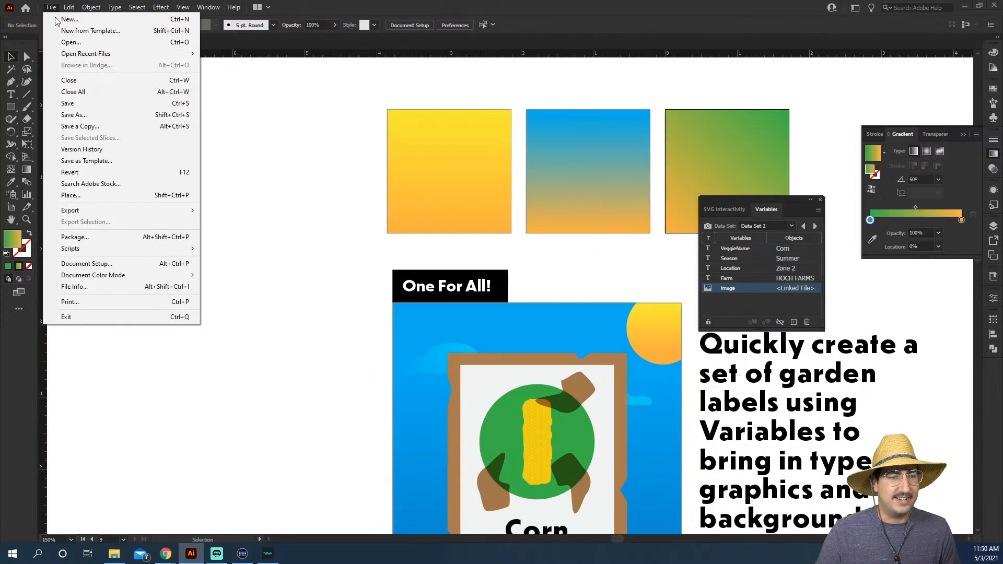
pyautogui.click(108, 195)
pyautogui.doubleClick(134, 145)
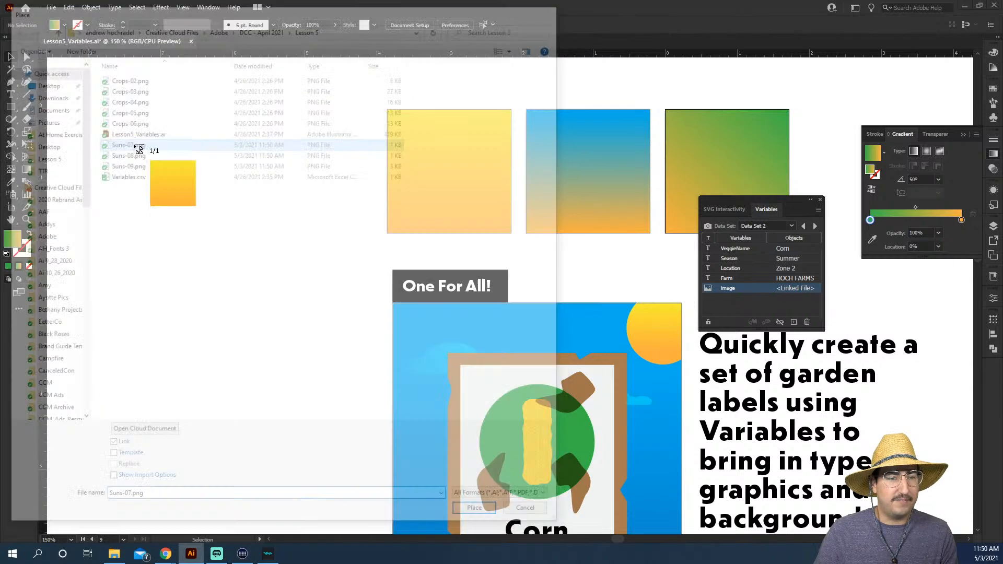
pyautogui.moveTo(120, 171); pyautogui.dragTo(285, 336)
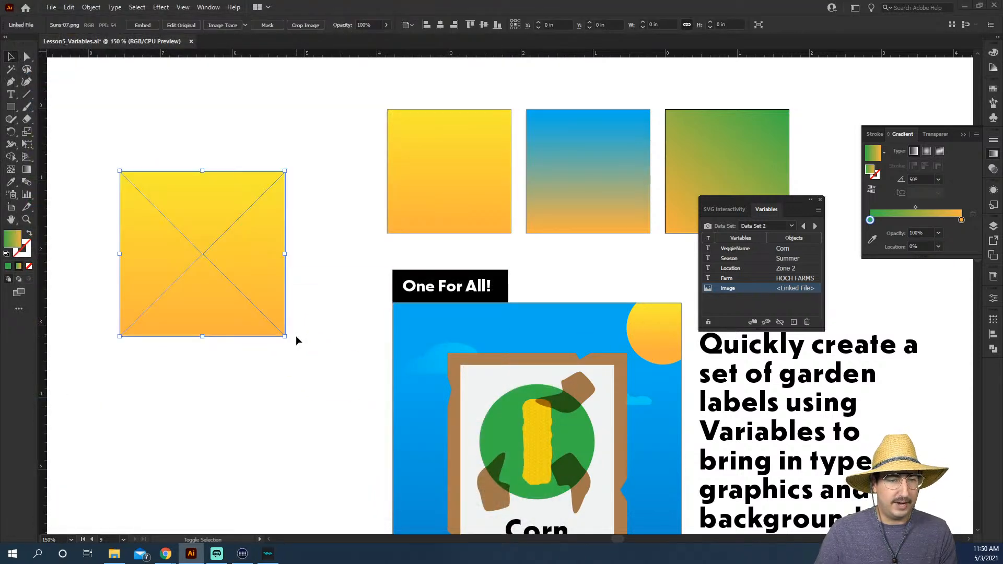
pyautogui.click(320, 256)
# - Draw a circle about 2 in across, centred on the placed Suns-07.png image
pyautogui.press('l')
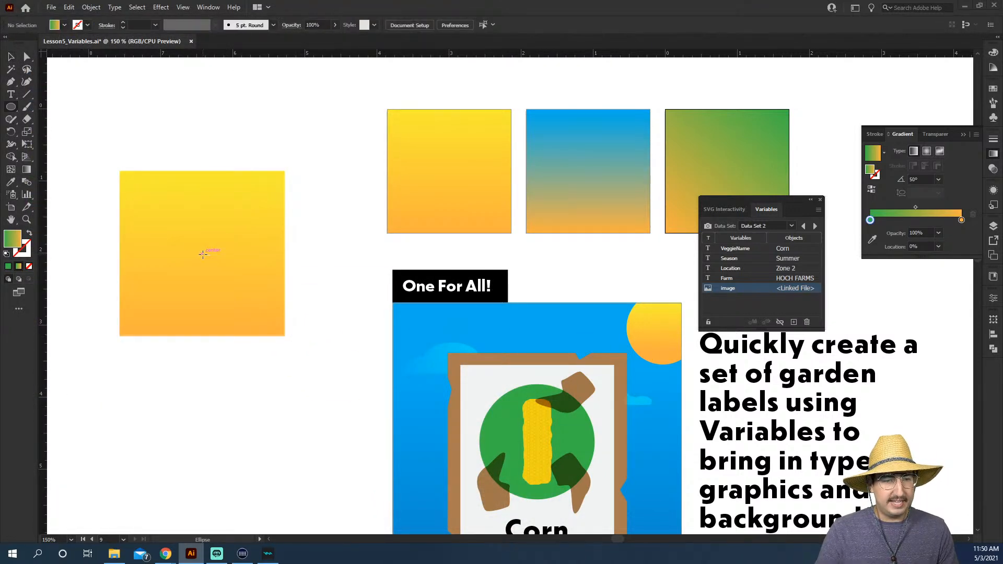
pyautogui.moveTo(203, 255); pyautogui.dragTo(130, 190)
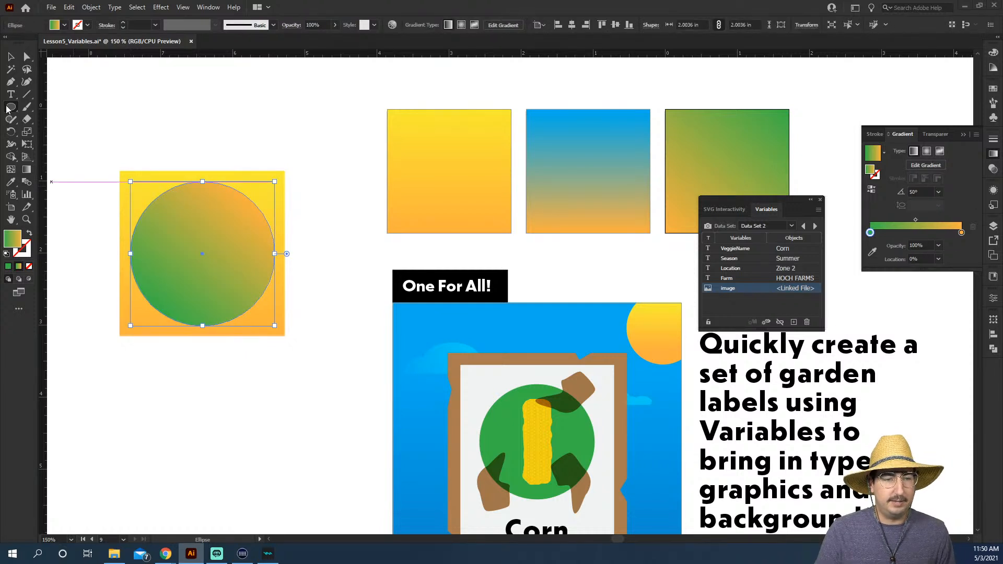
pyautogui.press('v')
# - Mask the placed Suns-07.png image with the circle drawn over it using a clipping mask
pyautogui.moveTo(148, 134); pyautogui.dragTo(243, 261)
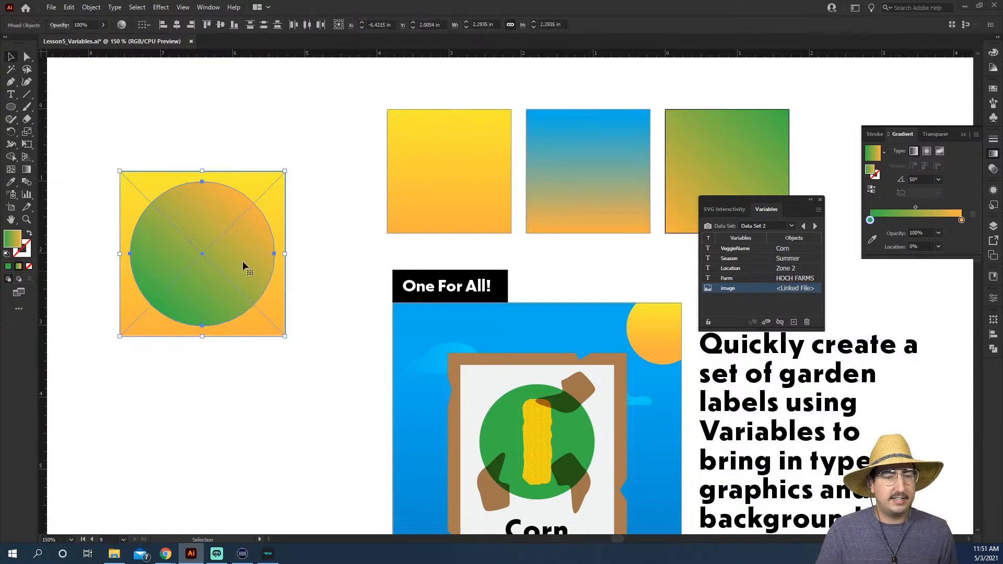
pyautogui.rightClick(236, 232)
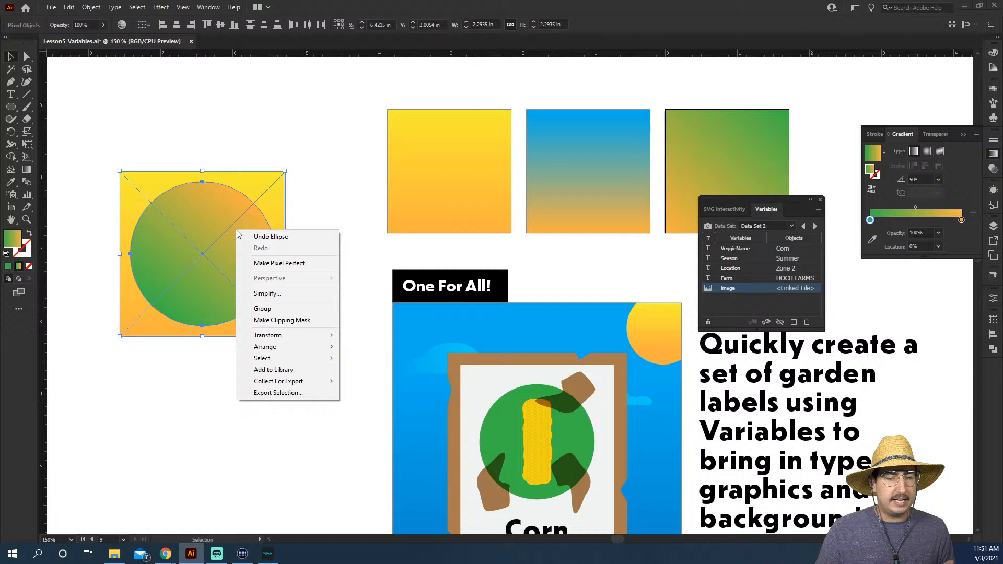
pyautogui.click(279, 321)
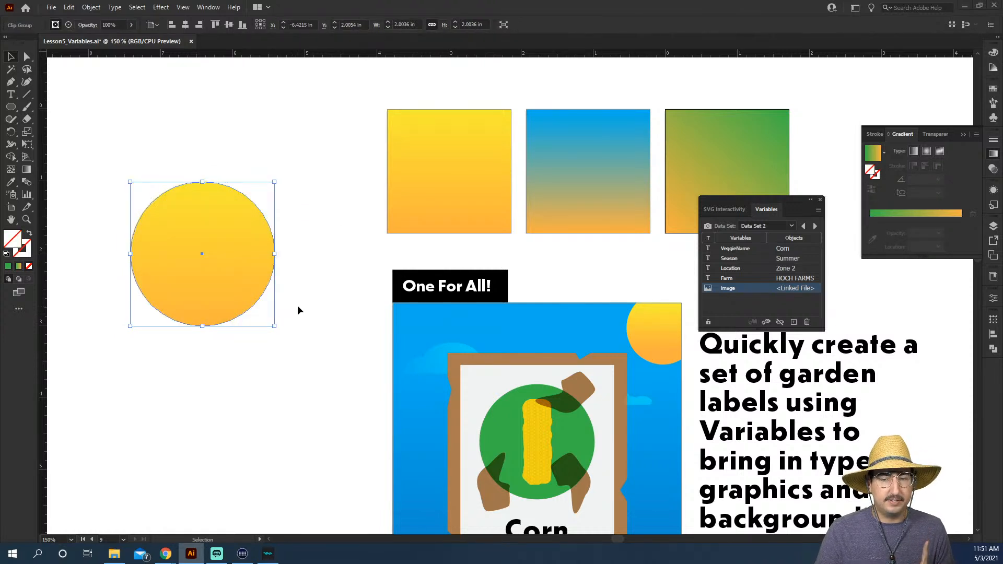
pyautogui.click(298, 307)
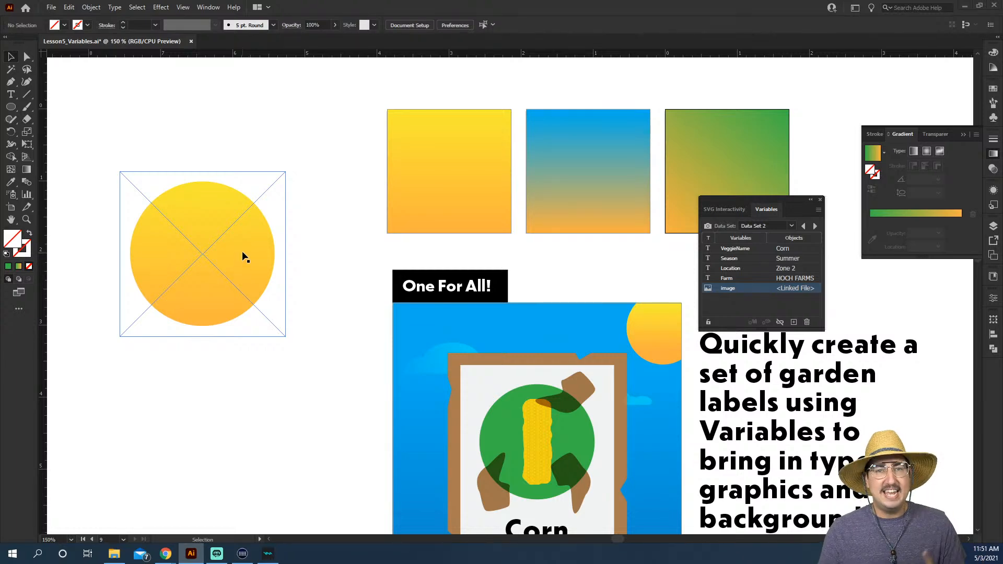
pyautogui.moveTo(172, 554)
pyautogui.click(183, 526)
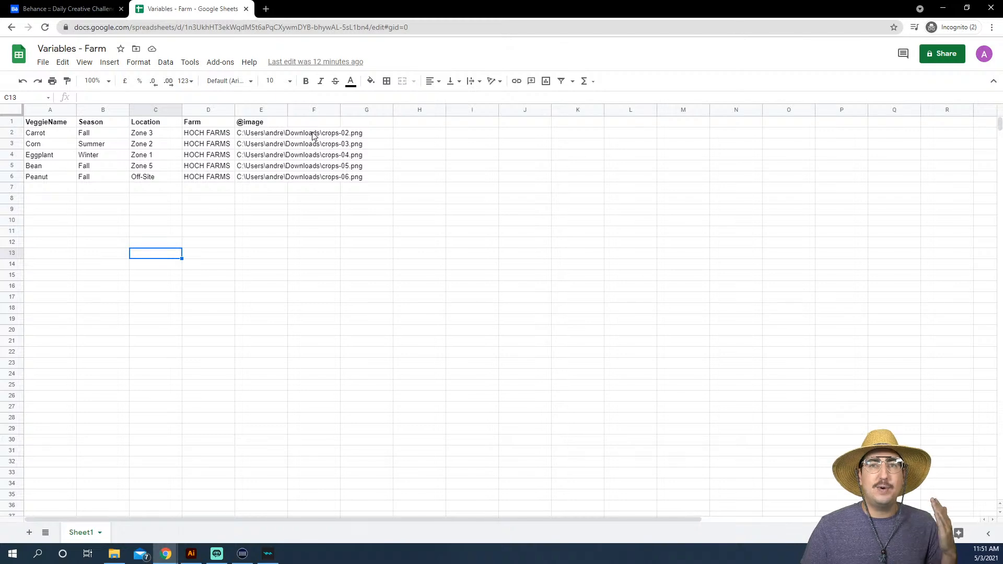
pyautogui.click(191, 554)
pyautogui.doubleClick(230, 250)
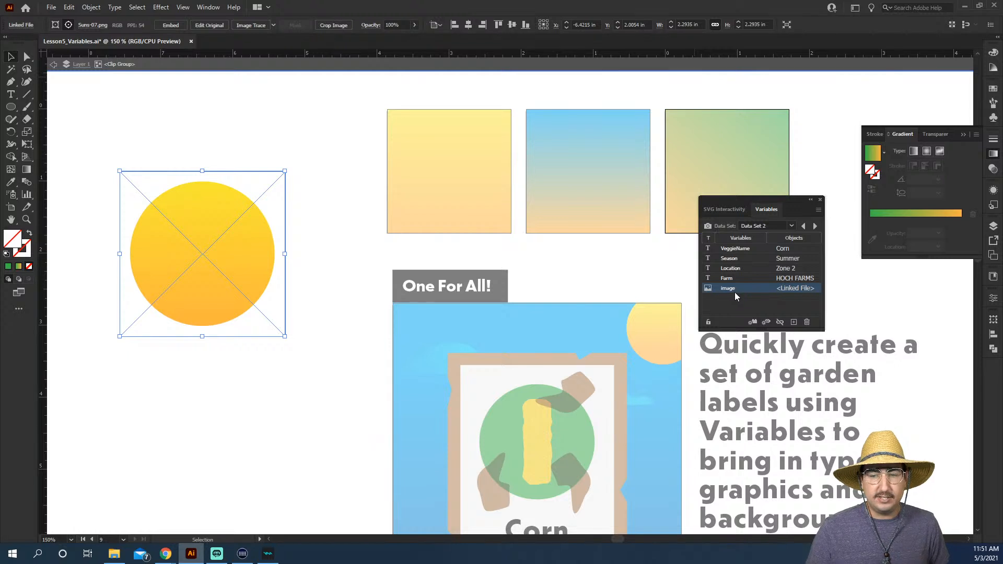
pyautogui.click(753, 323)
pyautogui.click(542, 291)
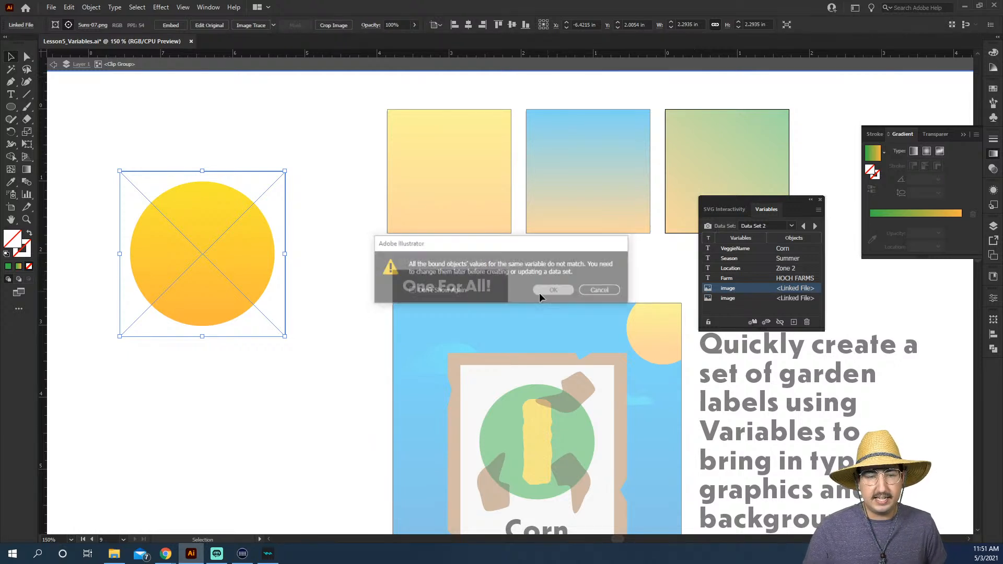
pyautogui.click(350, 260)
pyautogui.doubleClick(349, 253)
# - Preview the circle-masked variable image with Data Set 1 and step forward to Data Set 3
pyautogui.click(215, 251)
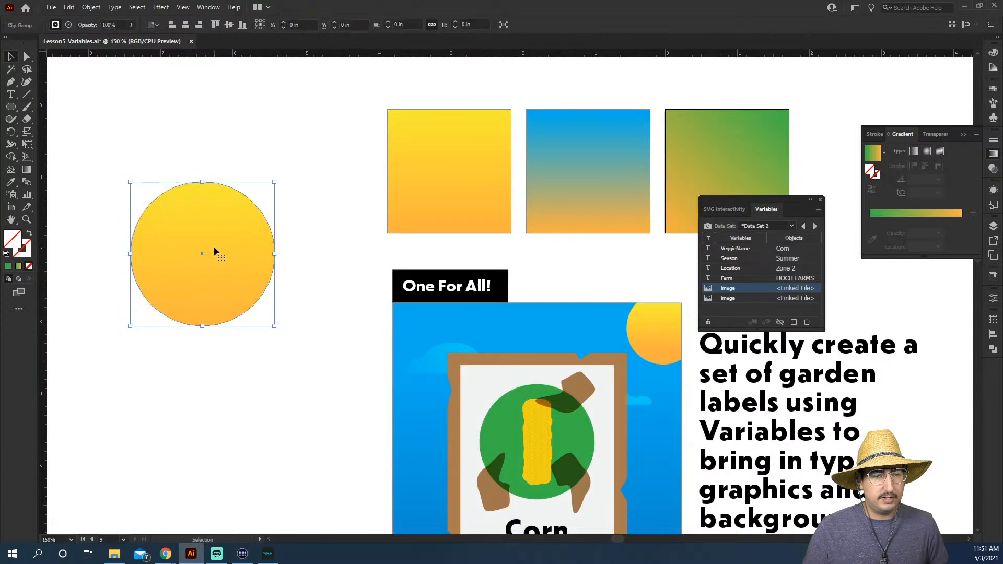
pyautogui.click(784, 226)
pyautogui.click(761, 240)
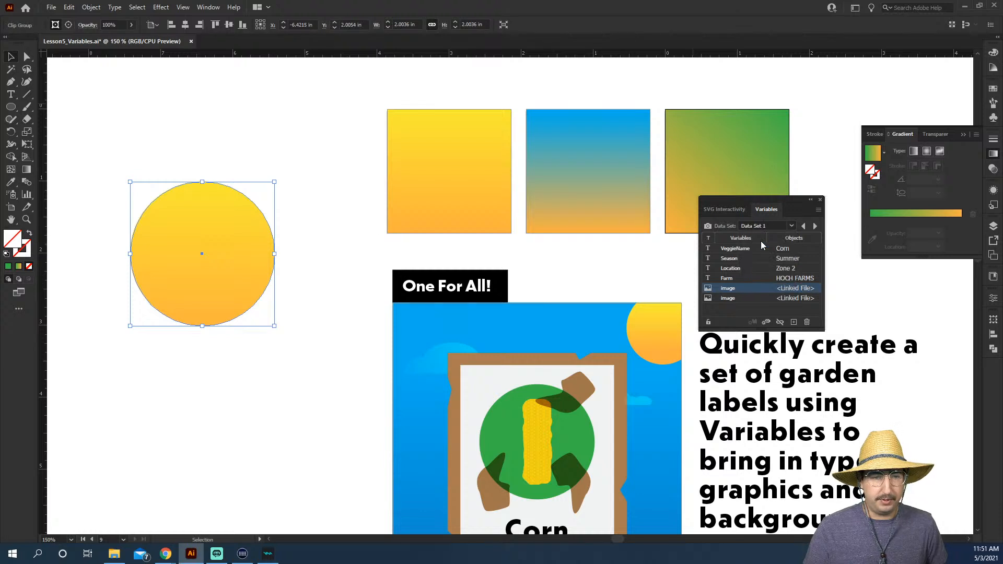
pyautogui.click(544, 291)
pyautogui.click(179, 253)
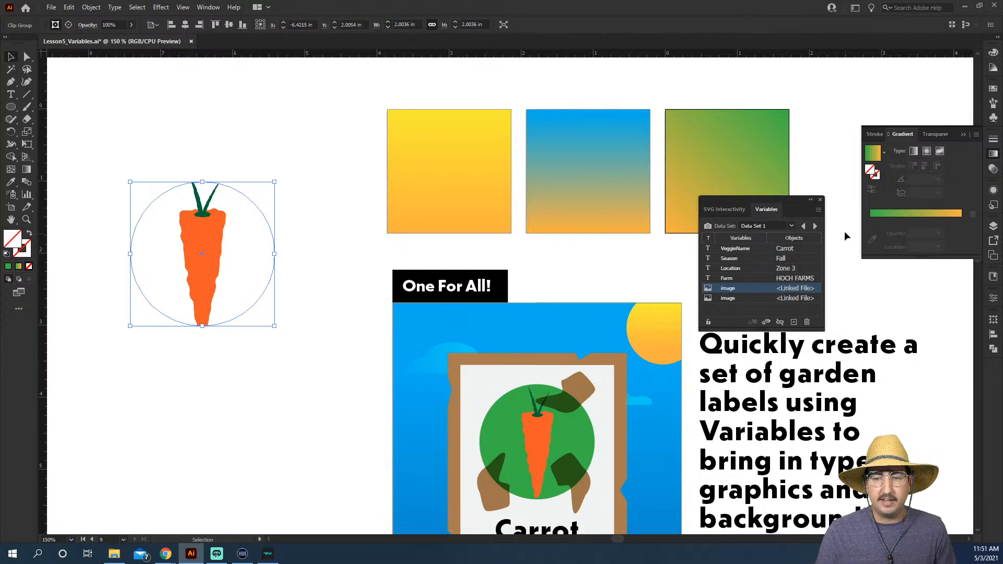
pyautogui.click(815, 226)
pyautogui.click(815, 226)
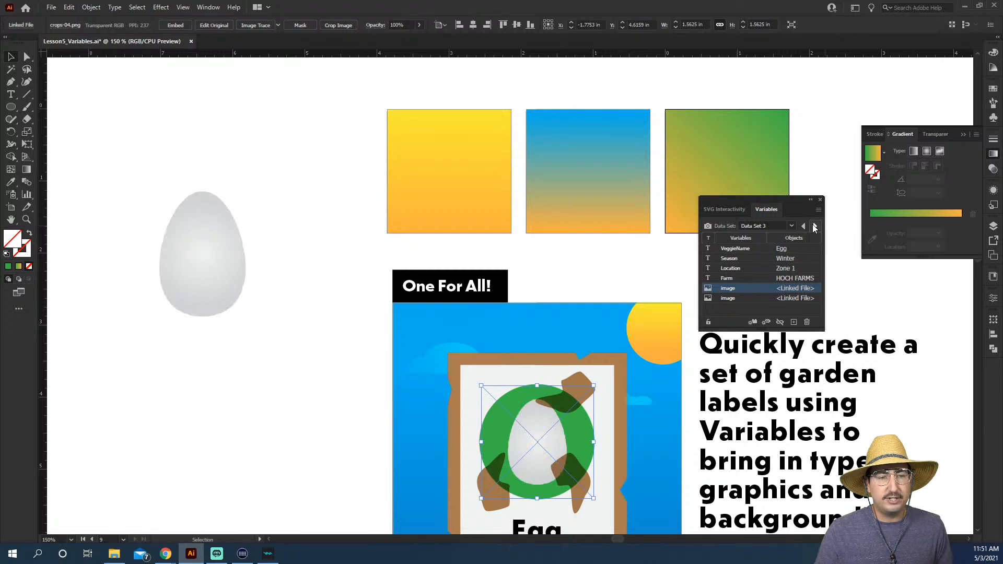
# - Scale the clipping circle around the egg image down to about 1.37 in across without resizing the image
pyautogui.doubleClick(213, 231)
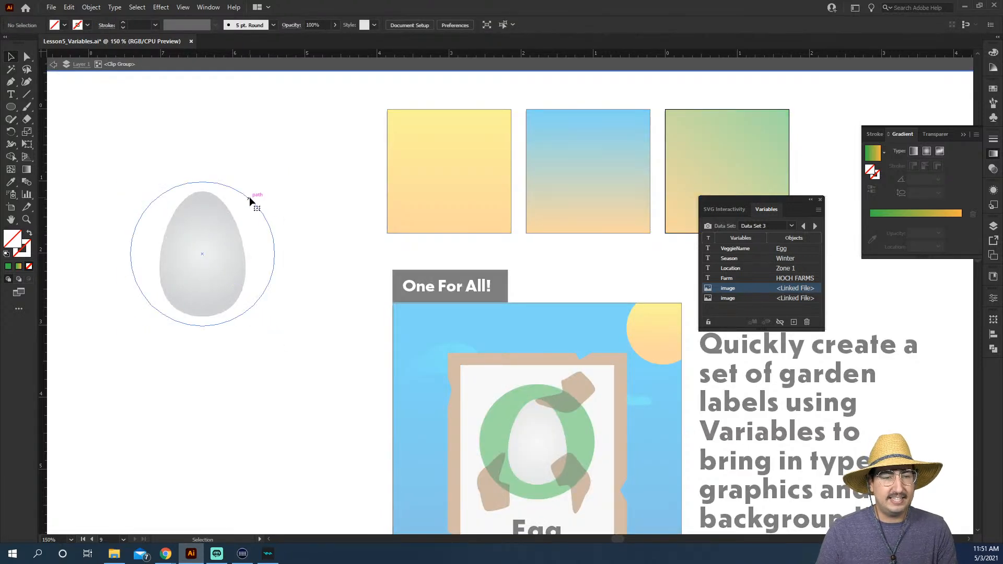
pyautogui.click(250, 198)
pyautogui.press('s')
pyautogui.moveTo(401, 126); pyautogui.dragTo(314, 181)
pyautogui.moveTo(317, 178); pyautogui.dragTo(341, 155)
pyautogui.press('v')
pyautogui.doubleClick(321, 186)
pyautogui.click(226, 250)
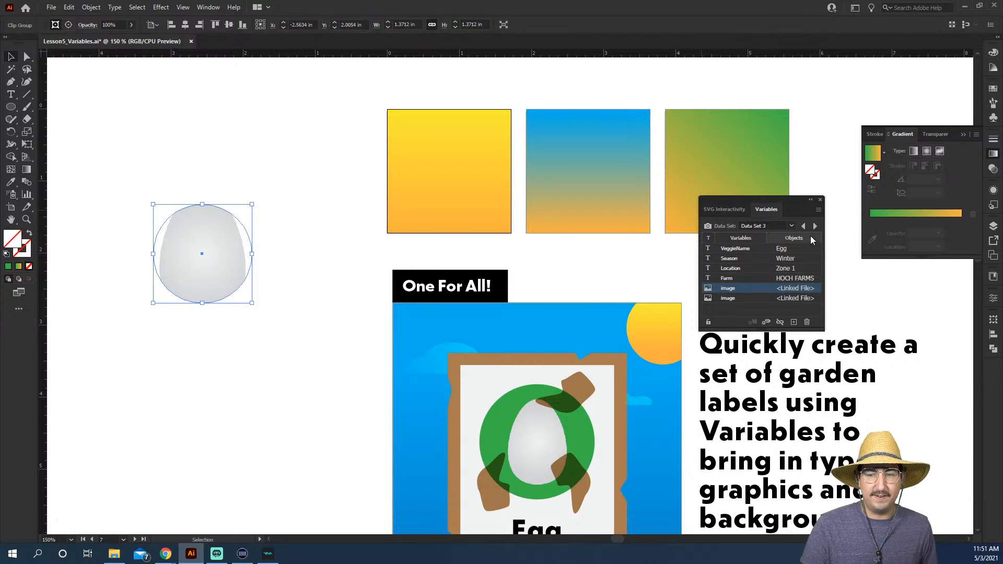
# - Preview the smaller mask by stepping back to Data Set 1 and forward to Data Set 4
pyautogui.click(804, 226)
pyautogui.click(805, 226)
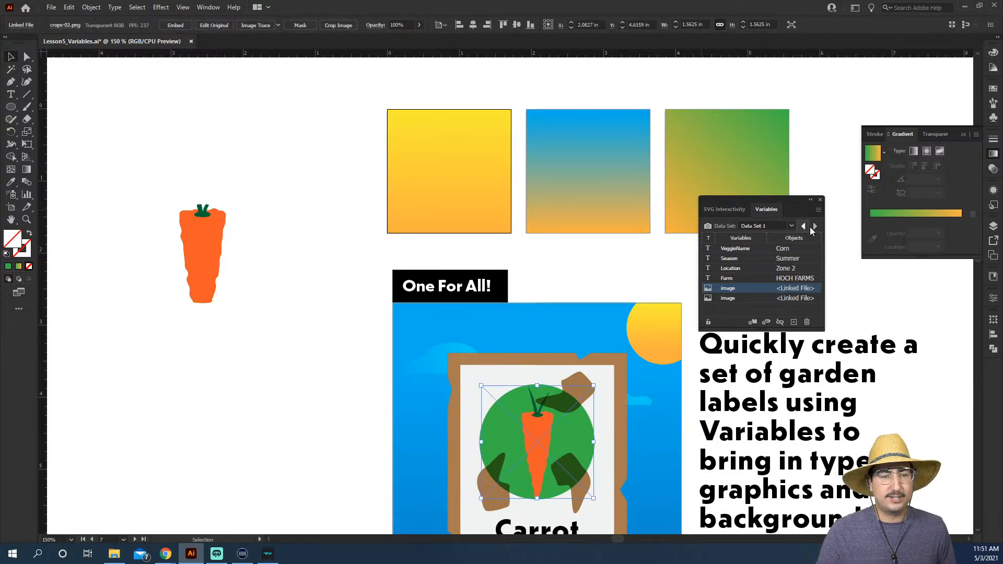
pyautogui.click(815, 226)
pyautogui.click(815, 226)
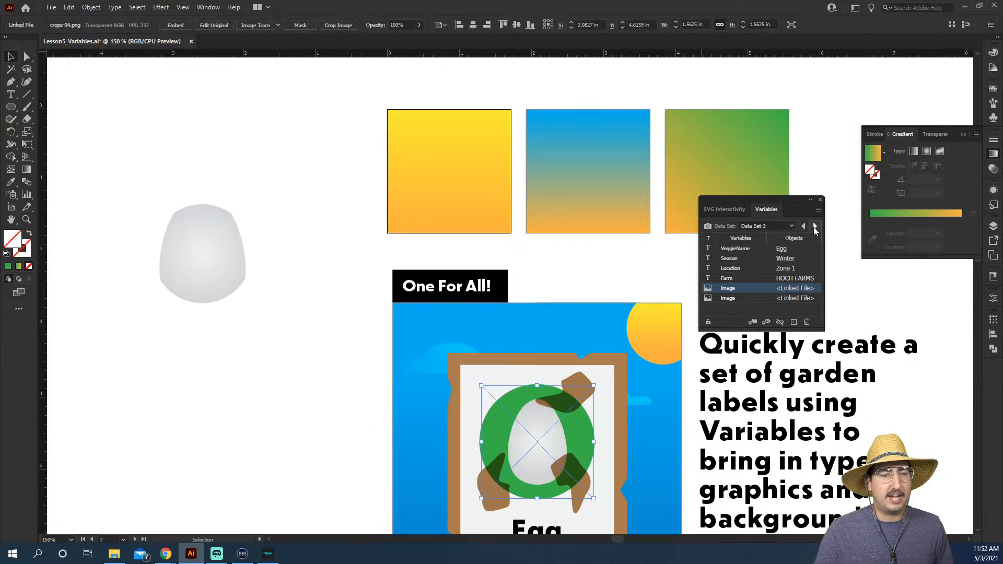
pyautogui.click(815, 226)
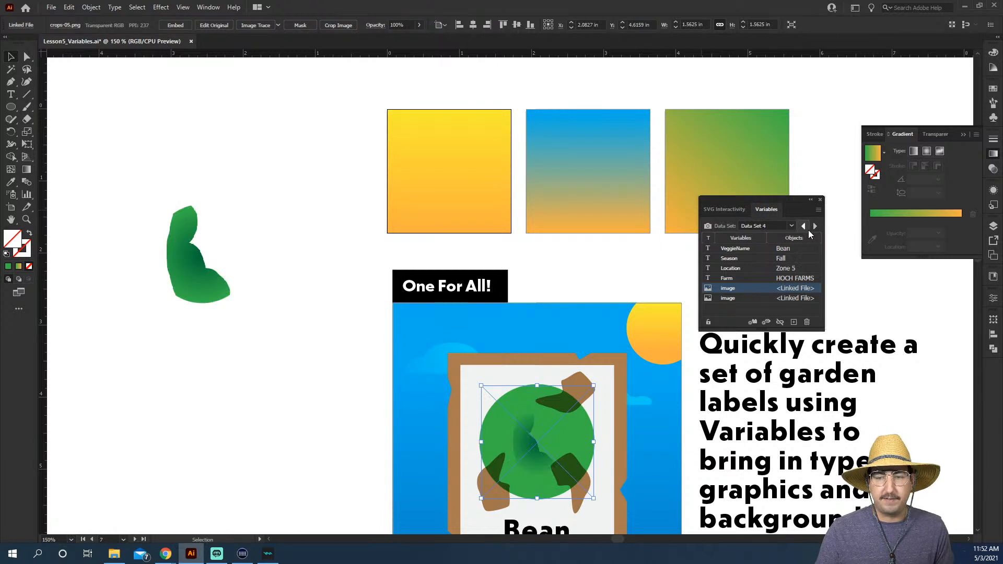
# - Relink the masked bean image to Suns-07.png from the Lesson 5 folder and leave the clip group's isolation
pyautogui.doubleClick(211, 252)
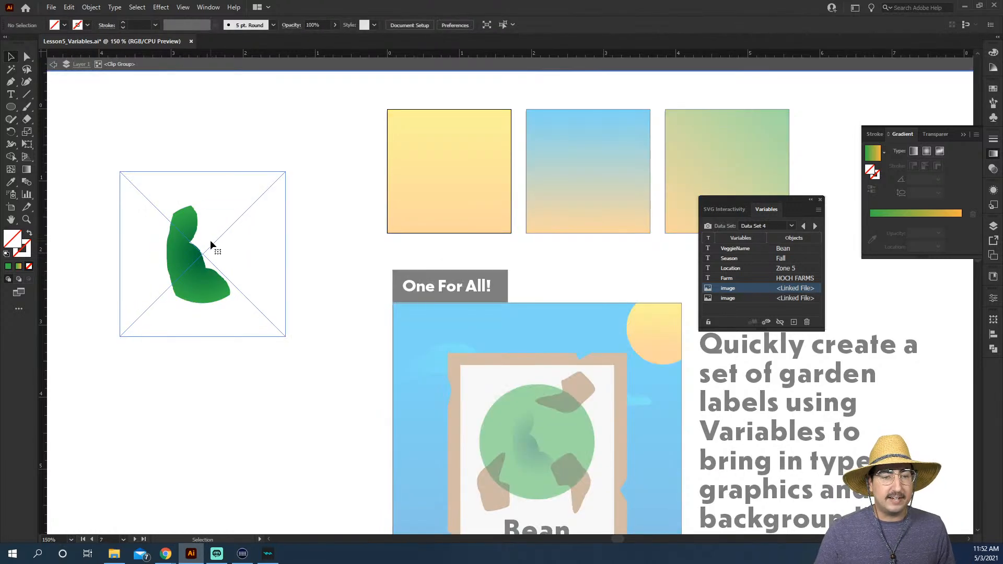
pyautogui.click(21, 25)
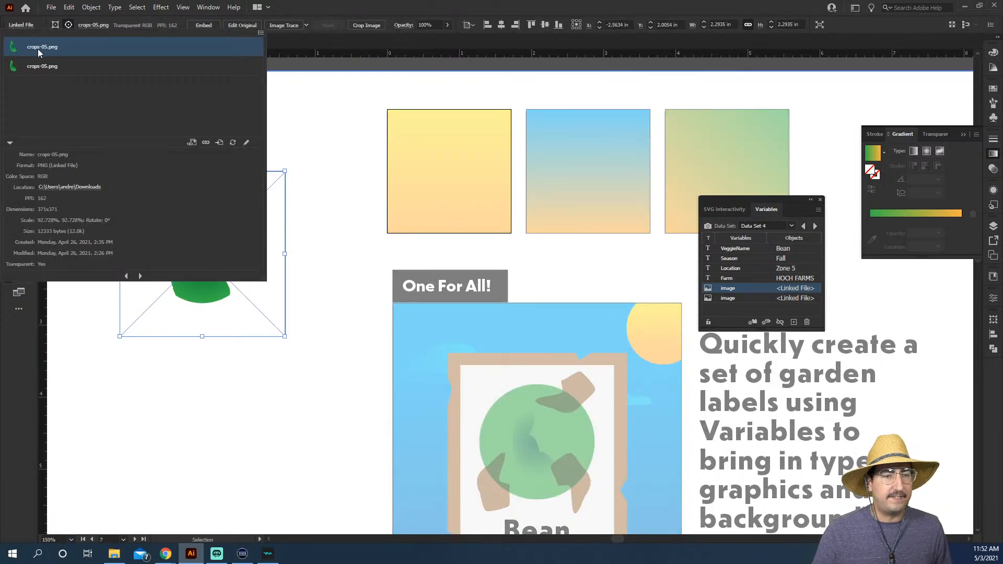
pyautogui.click(206, 143)
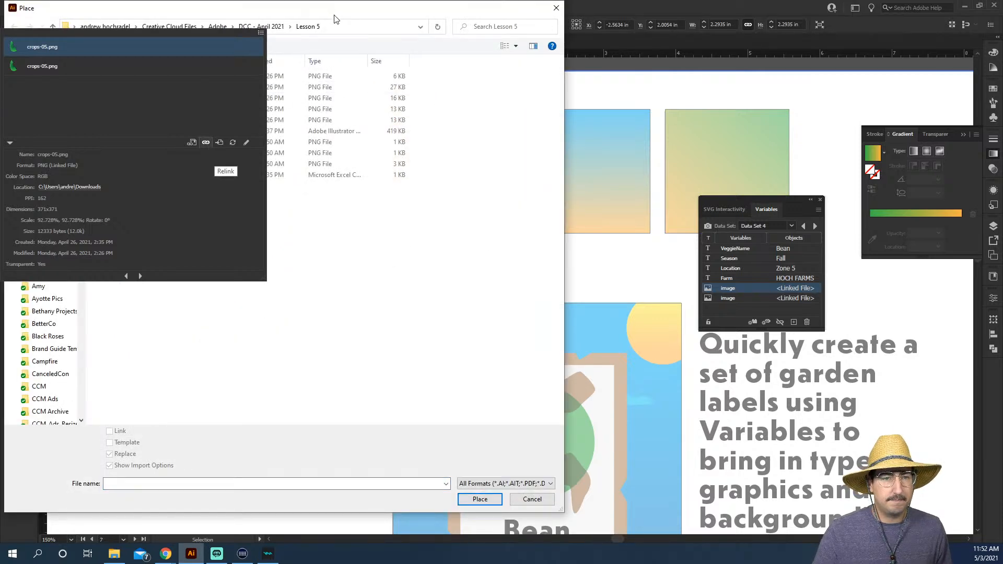
pyautogui.moveTo(337, 15); pyautogui.dragTo(577, 81)
pyautogui.doubleClick(391, 209)
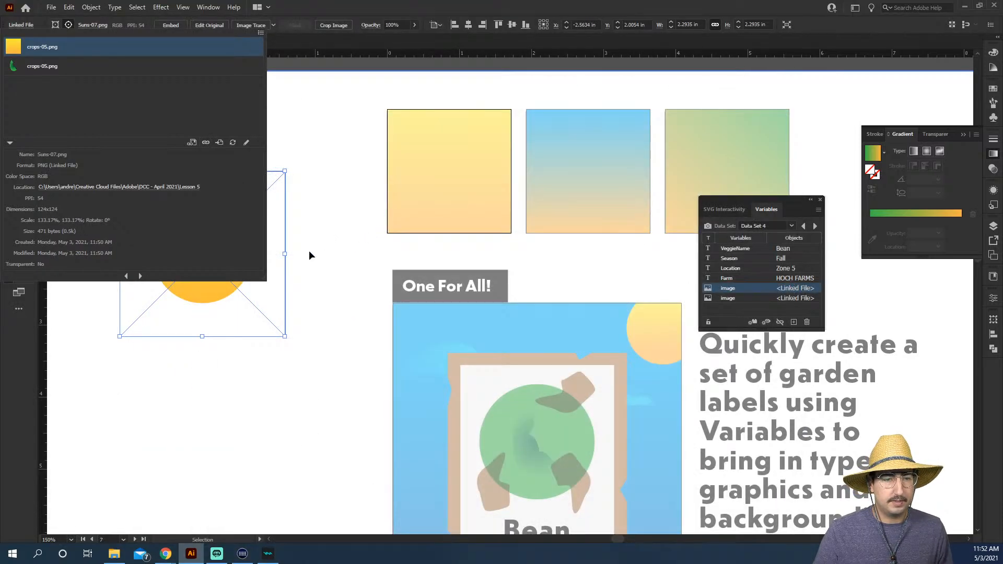
pyautogui.click(353, 277)
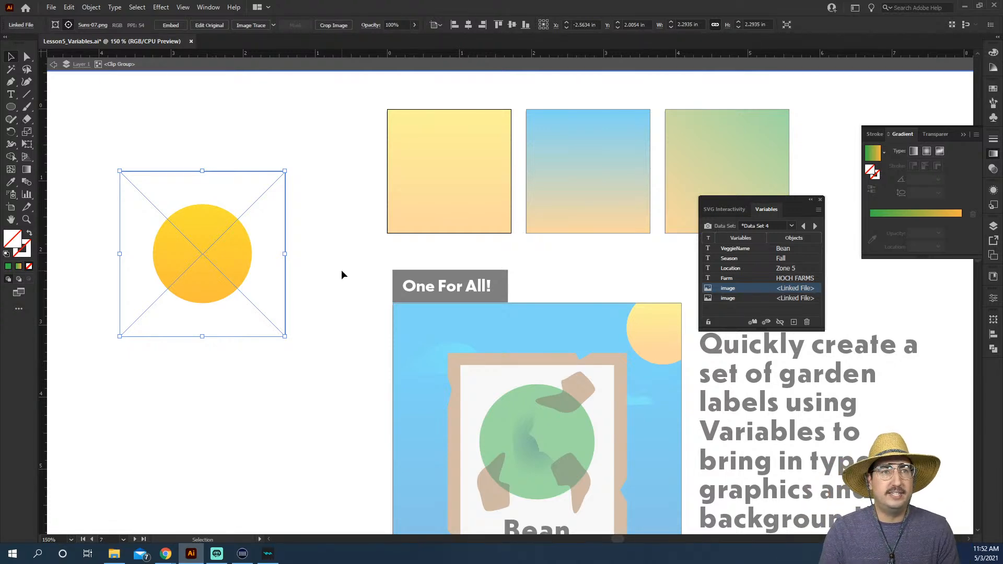
pyautogui.doubleClick(341, 271)
pyautogui.moveTo(470, 346); pyautogui.dragTo(271, 136)
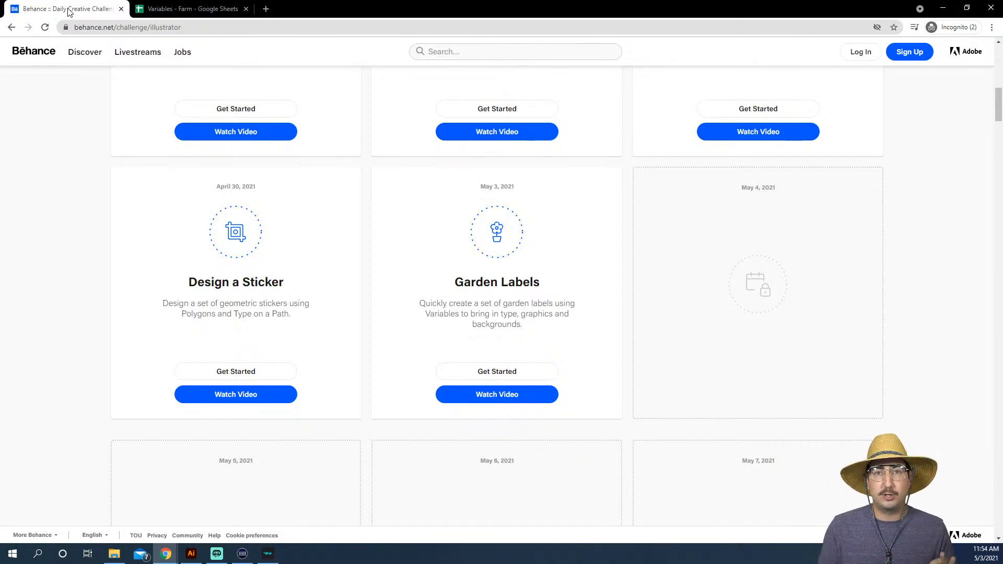
# - Look up the full folder location of Crops-02.png in its file properties and return to the Variables - Farm sheet
pyautogui.click(157, 9)
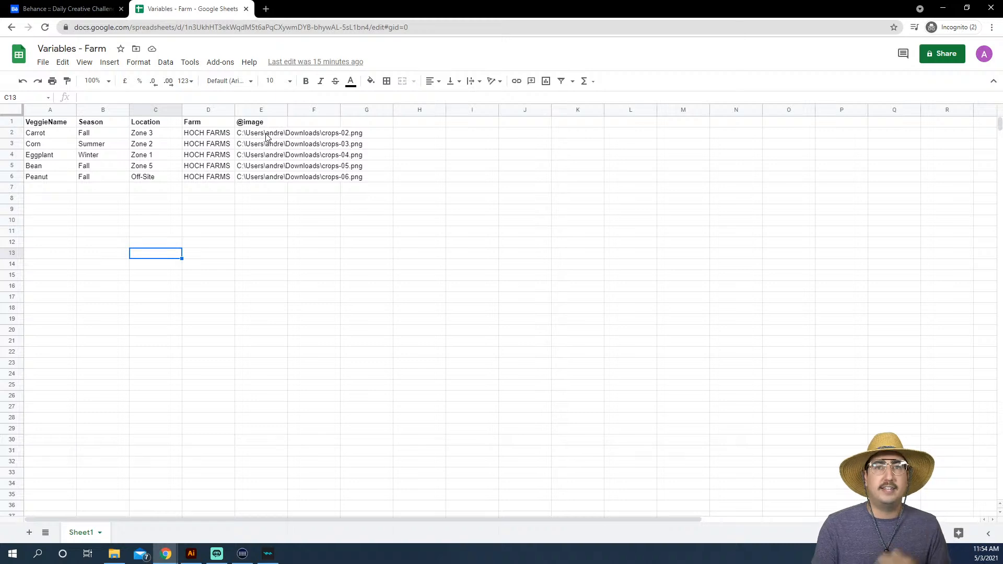
pyautogui.click(114, 554)
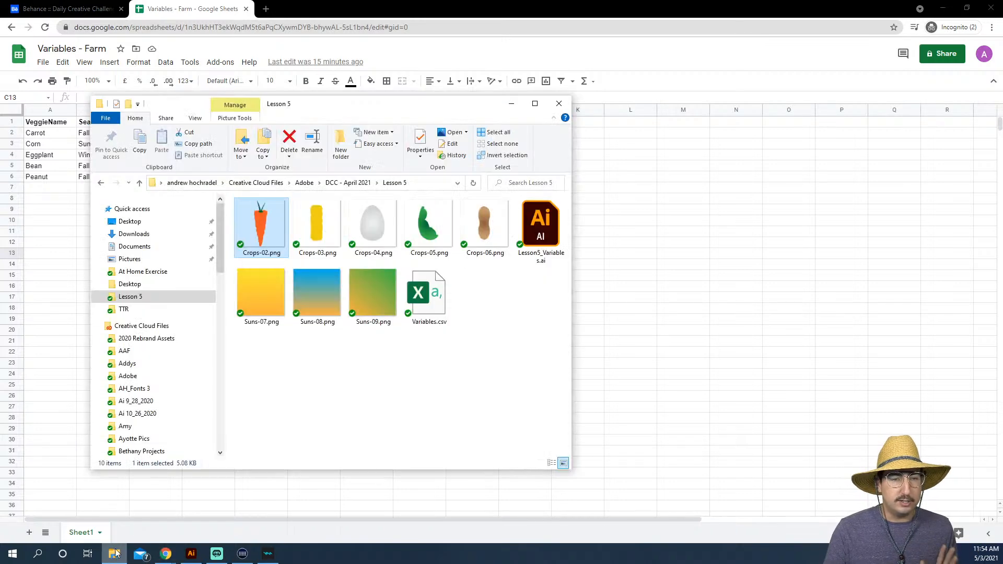
pyautogui.rightClick(278, 236)
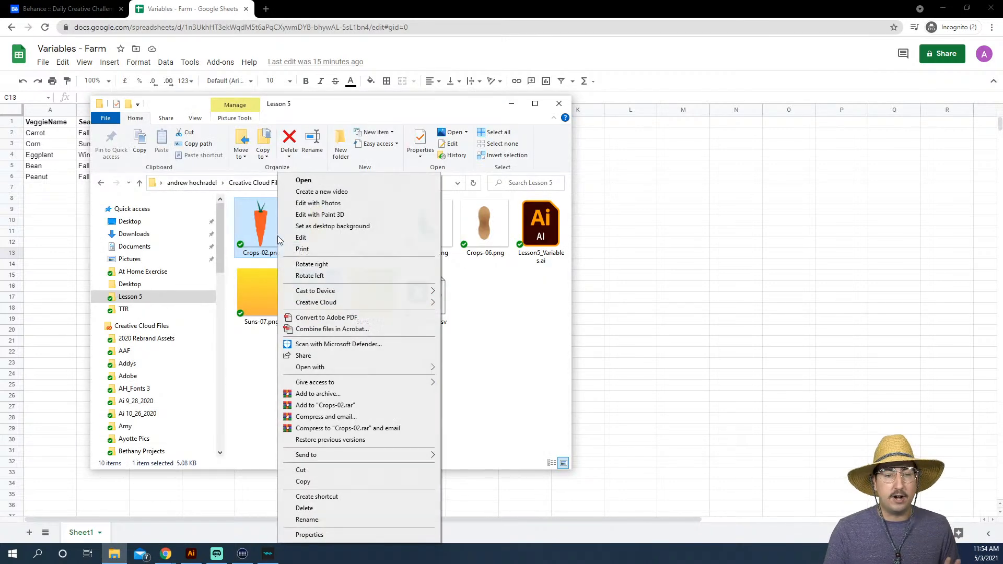
pyautogui.click(317, 535)
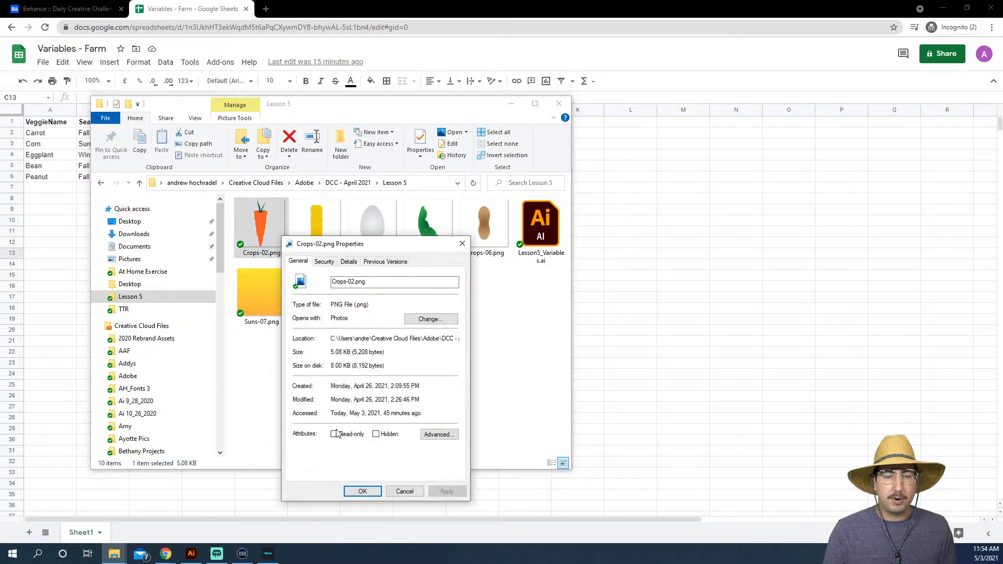
pyautogui.moveTo(353, 339); pyautogui.dragTo(486, 337)
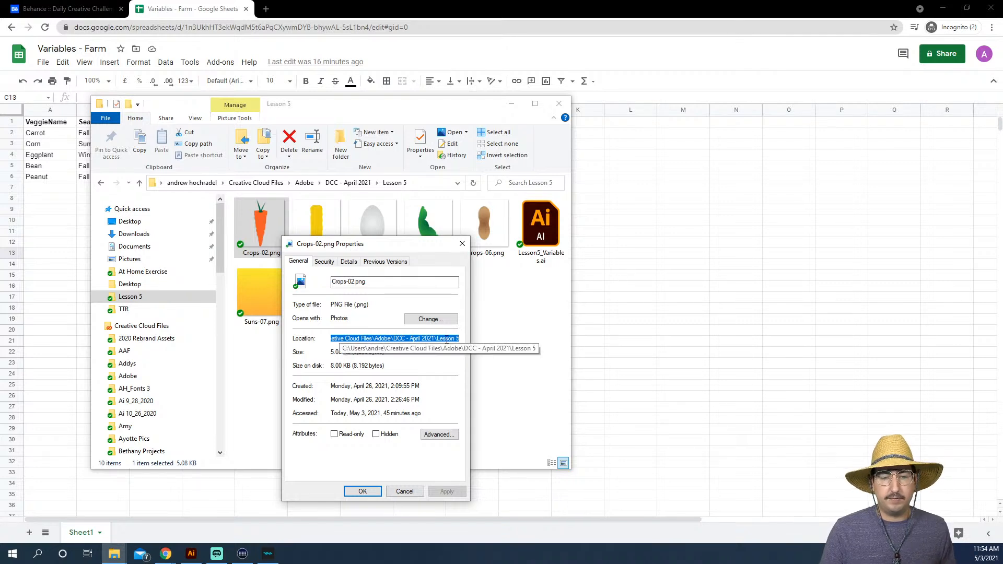
pyautogui.click(674, 289)
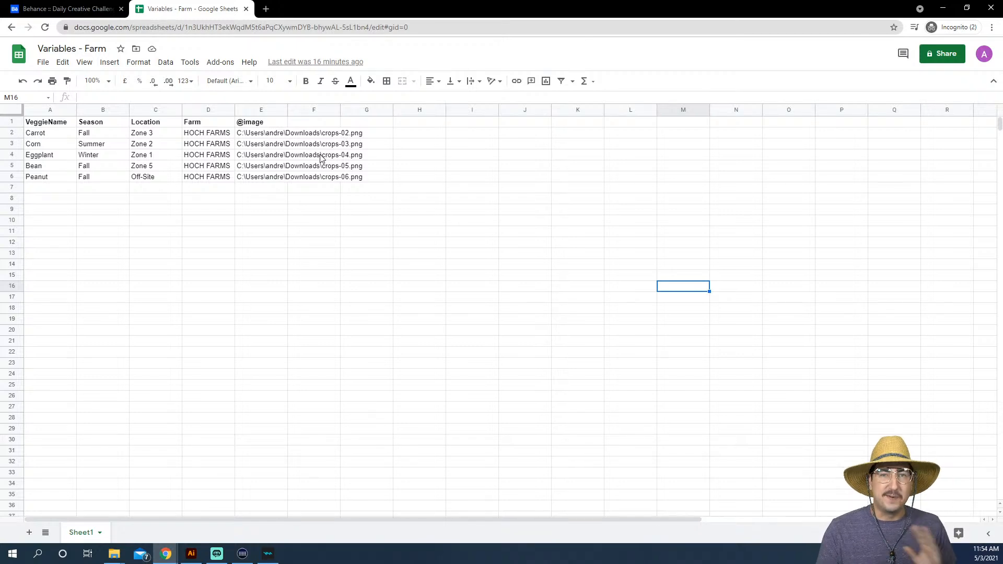
# - Look over the Illustrator Creative Challenge page on Behance, from its introduction to the Garden Labels challenge
pyautogui.click(91, 11)
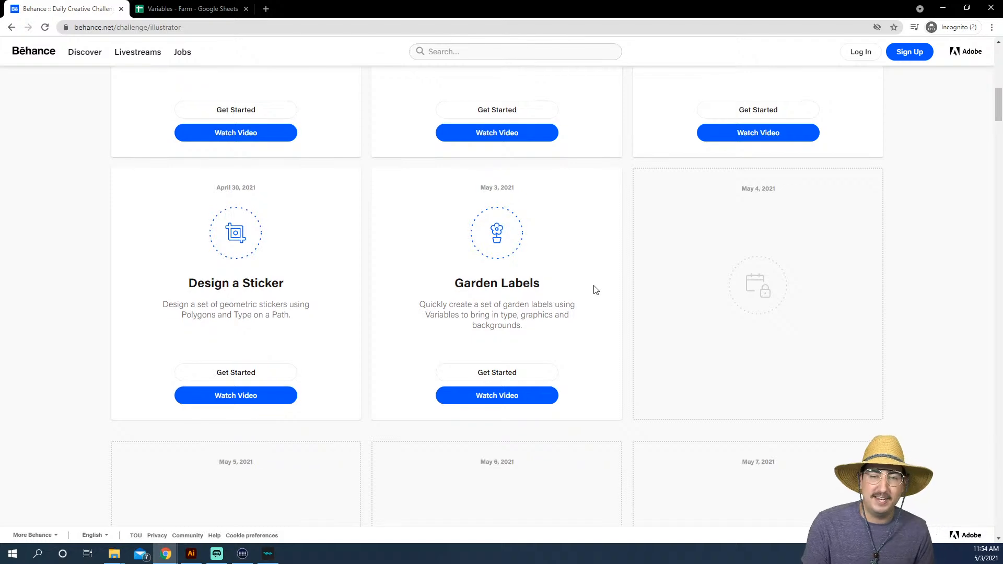
pyautogui.scroll(9, 595, 291)
pyautogui.scroll(-1, 620, 304)
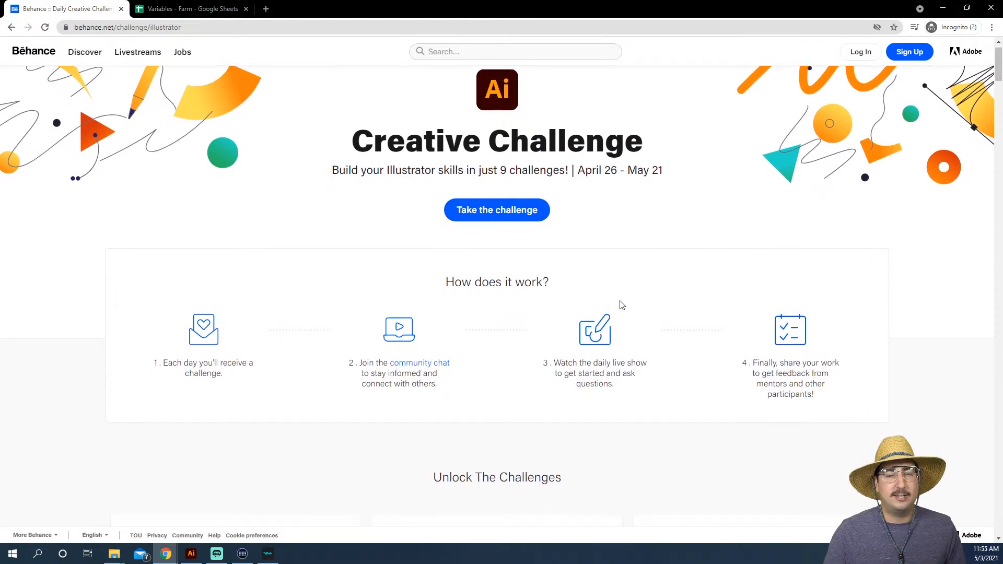
pyautogui.scroll(-10, 622, 305)
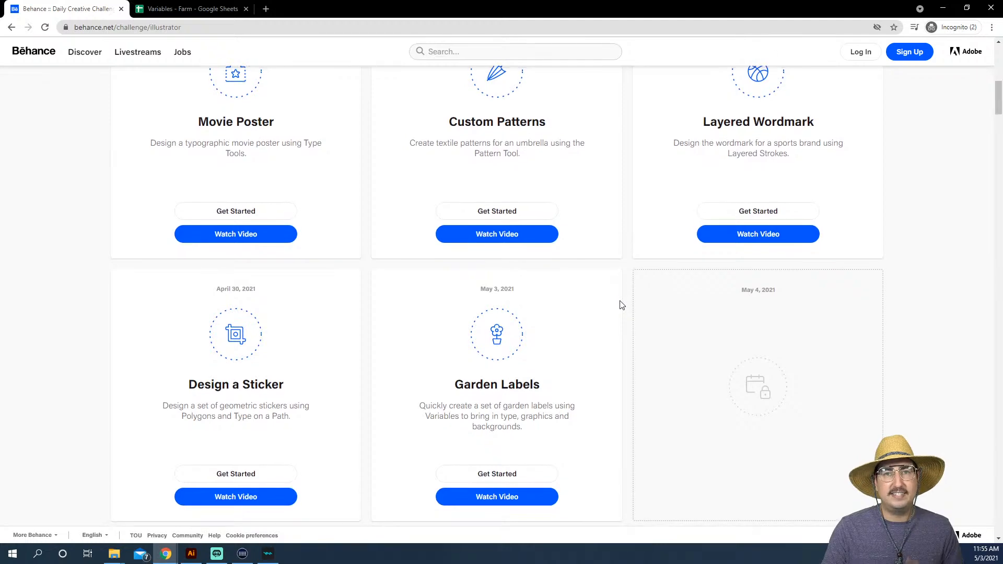
pyautogui.scroll(10, 622, 305)
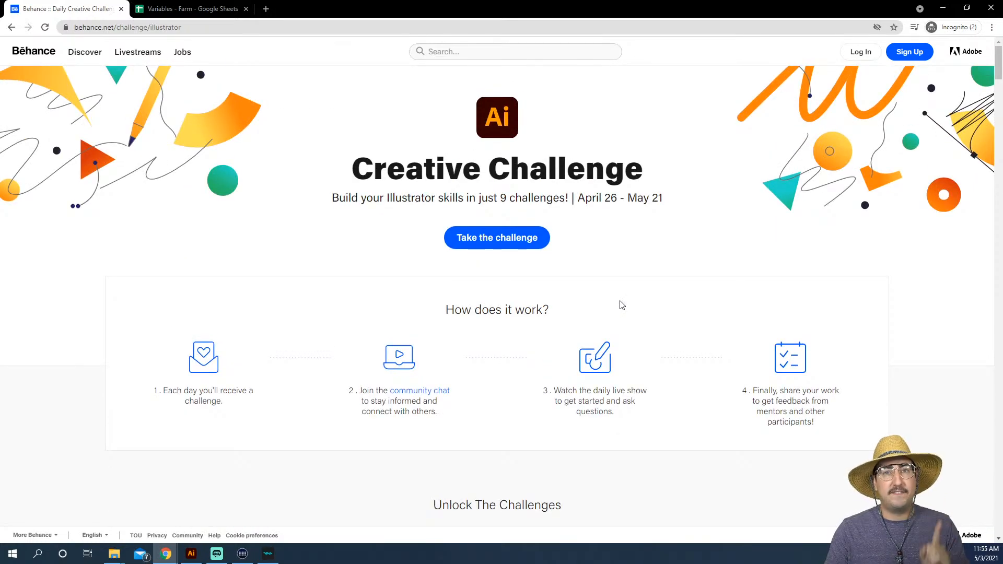